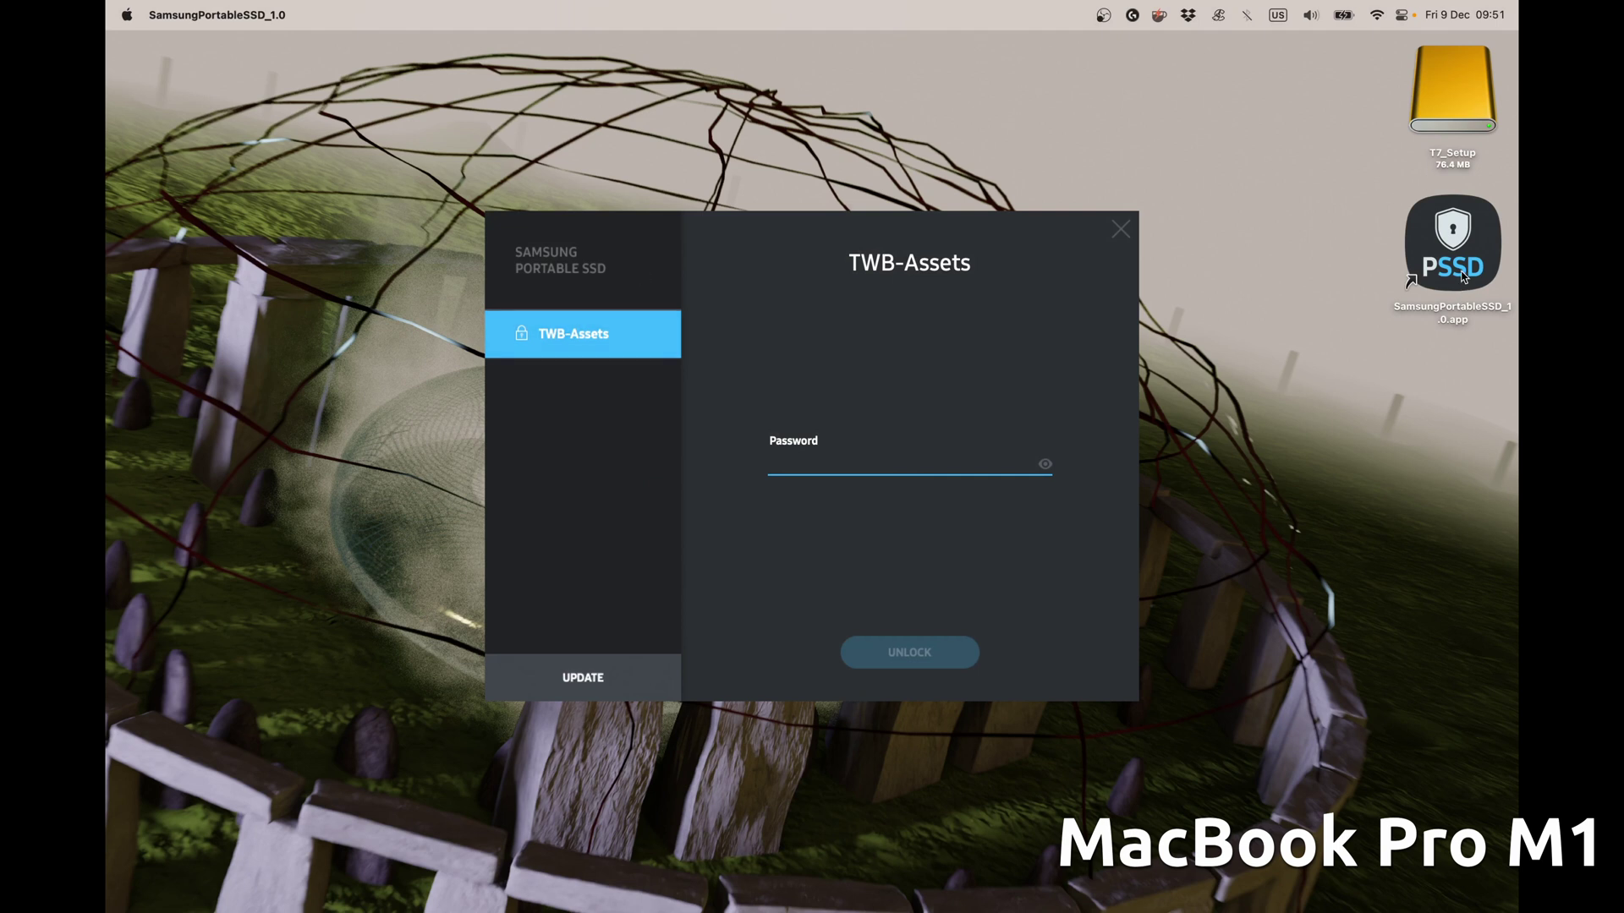
Enter the drive password to unlock TWB-Assets, revealing 490GB used of 1000GB.
drag(1462, 277, 1412, 287)
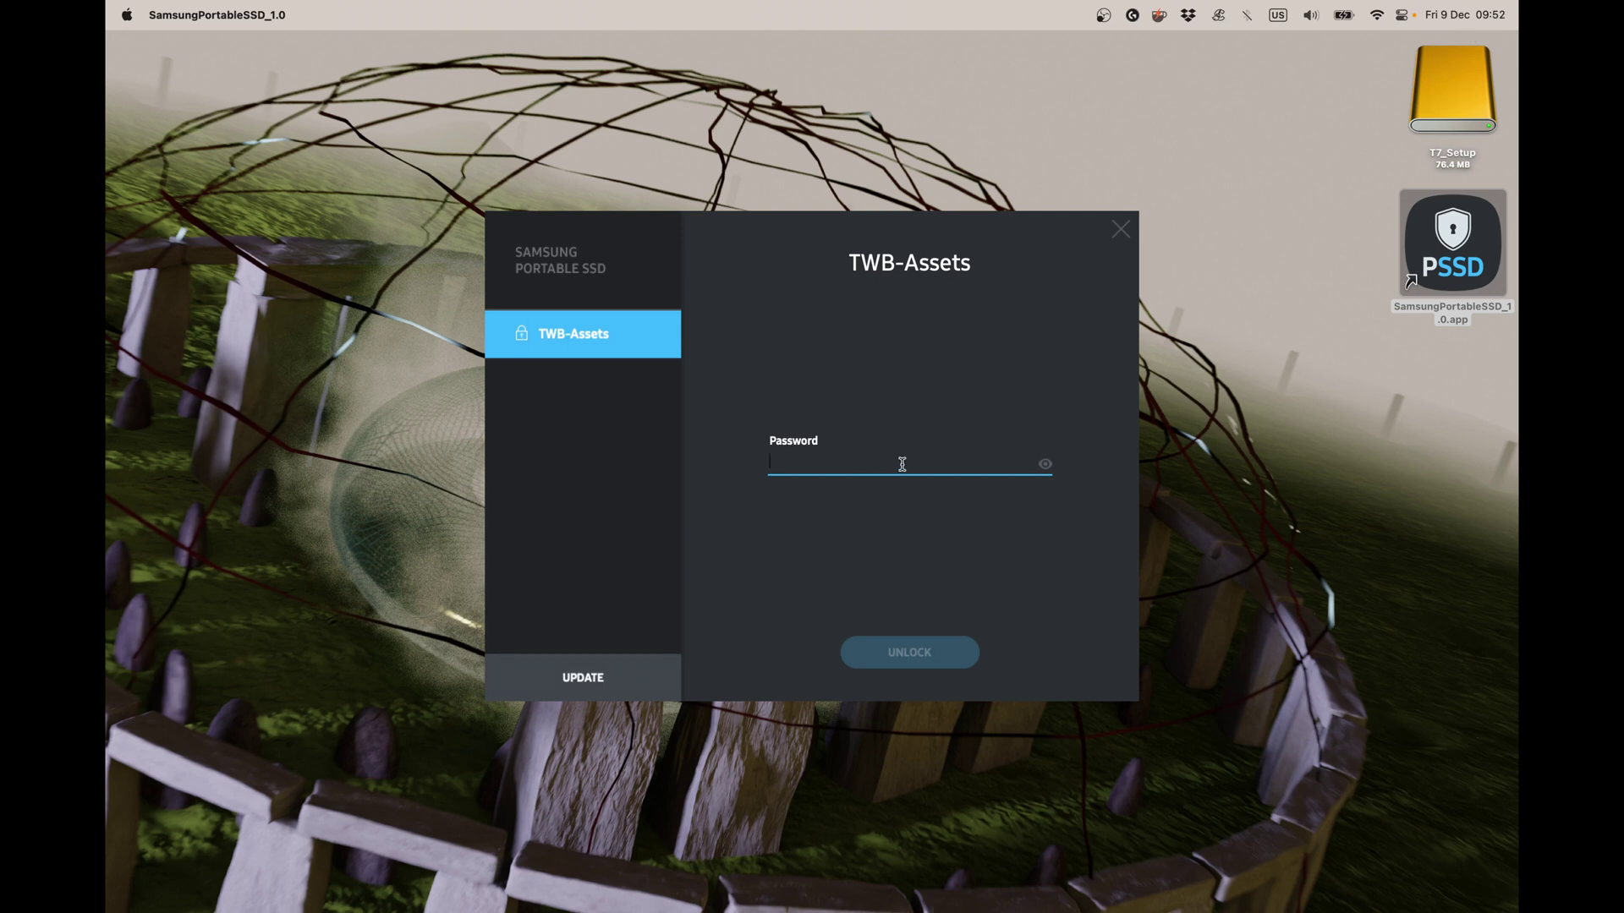
text(••••)
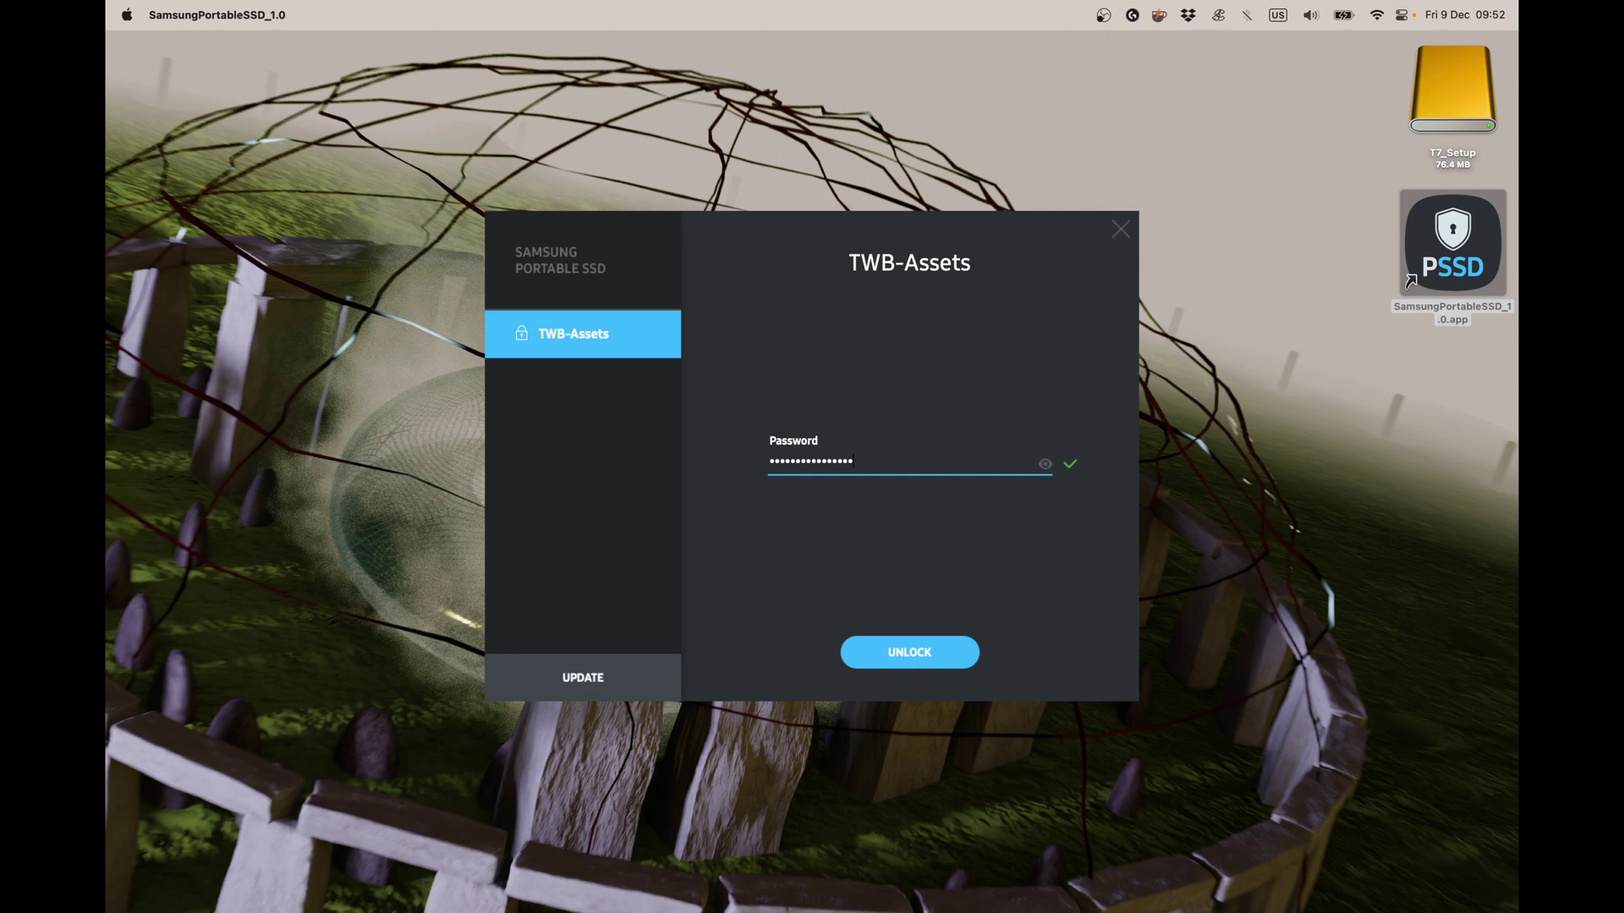
key(Return)
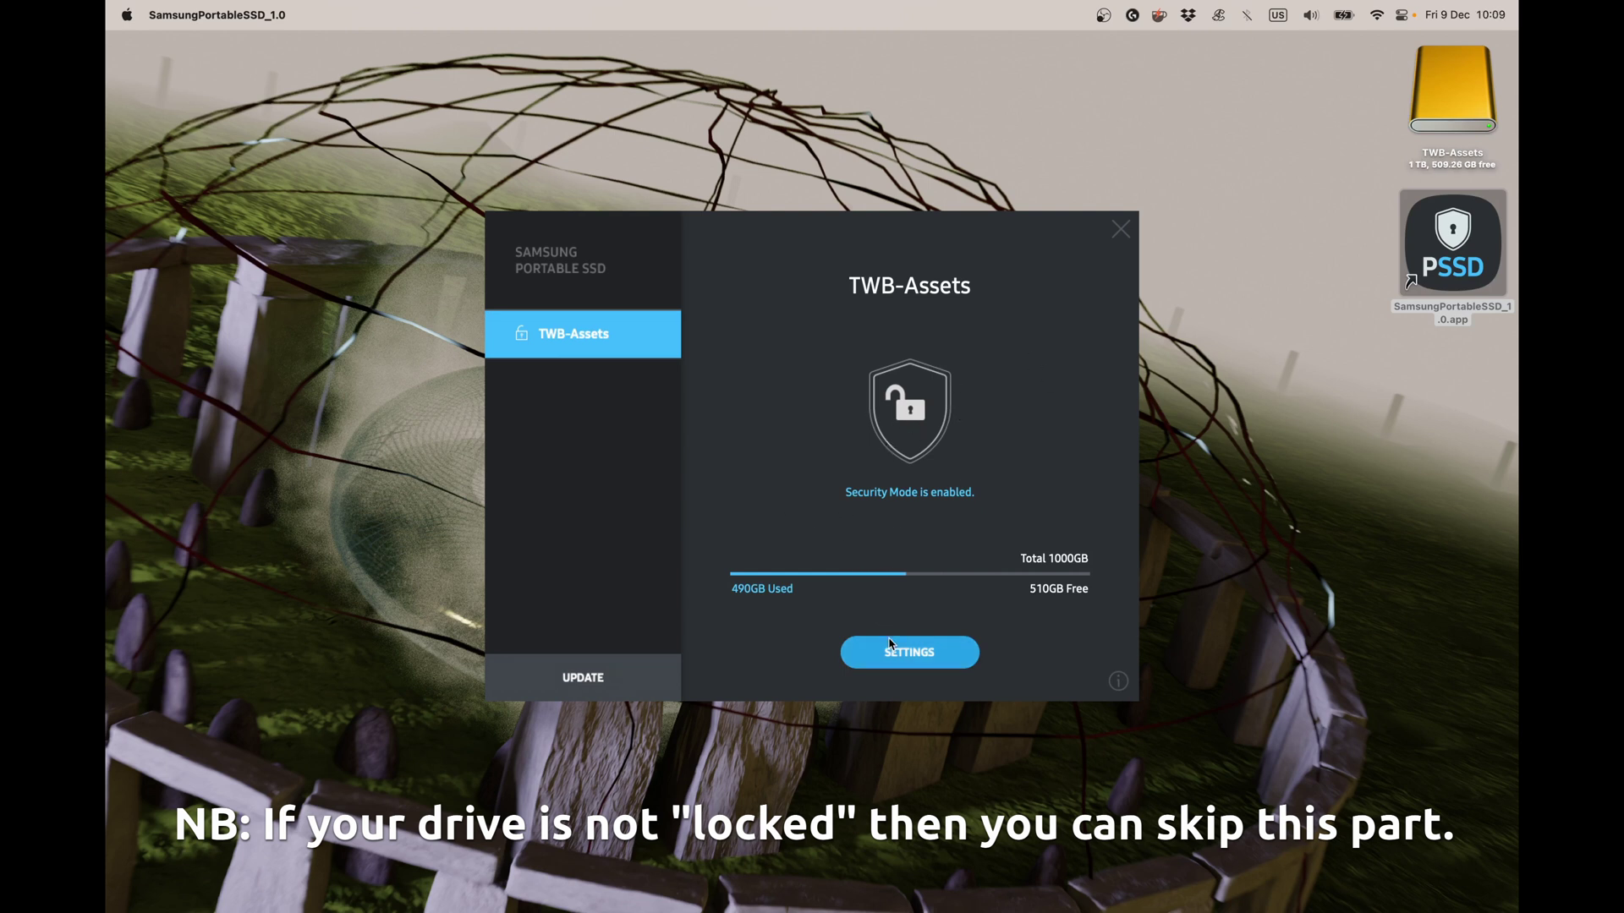
Switch off Security Mode for TWB-Assets in Settings, confirming with the drive password.
click(894, 653)
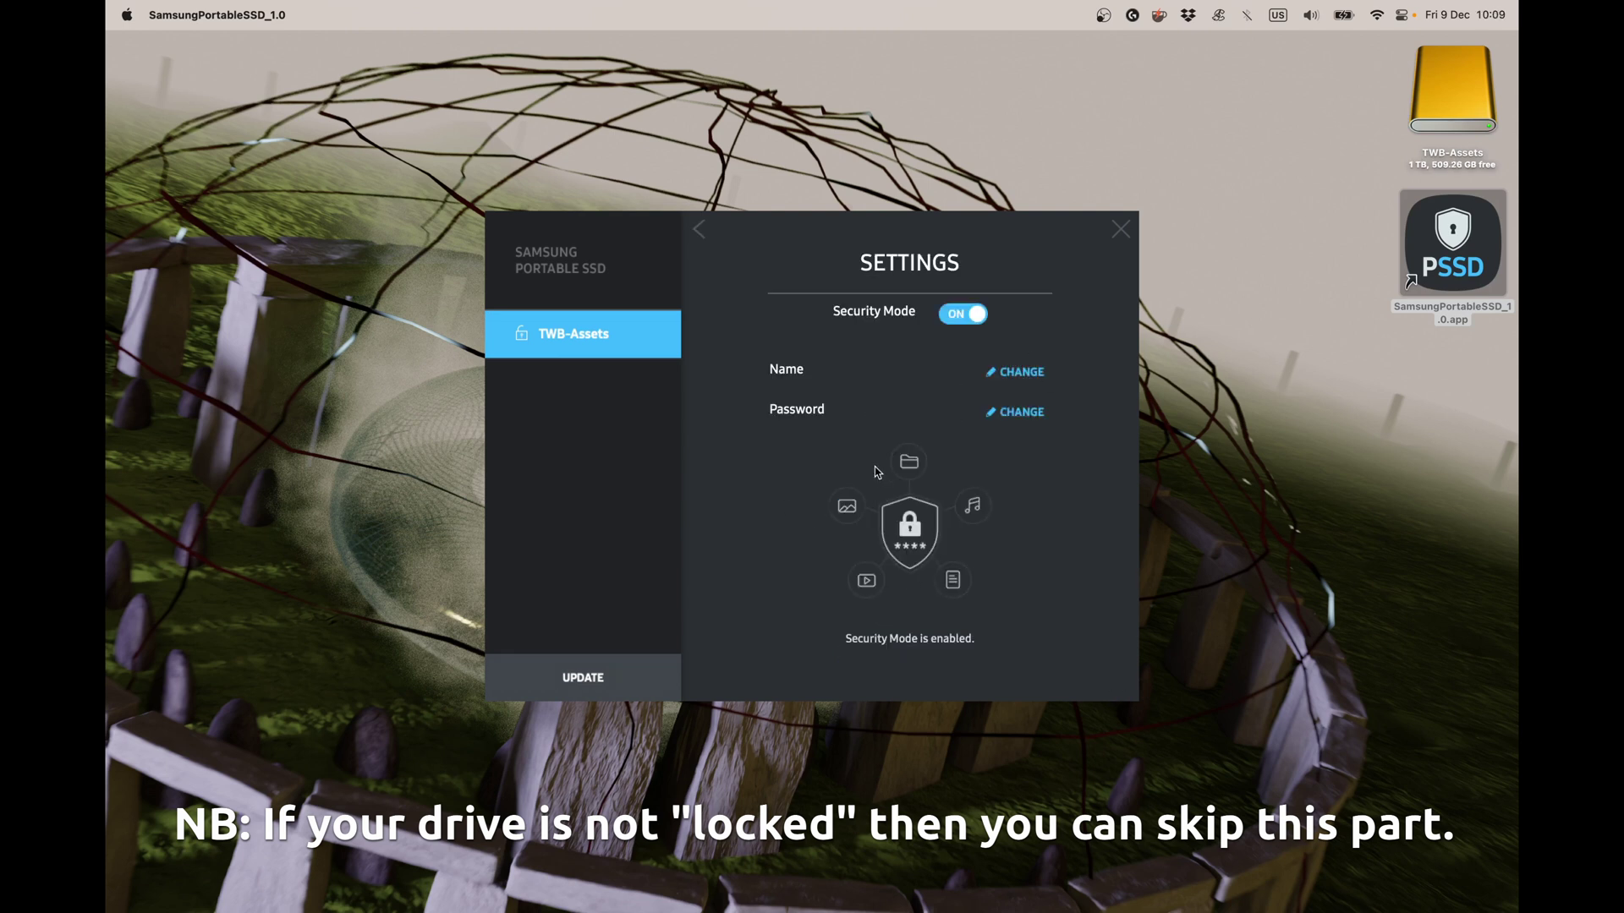
click(965, 318)
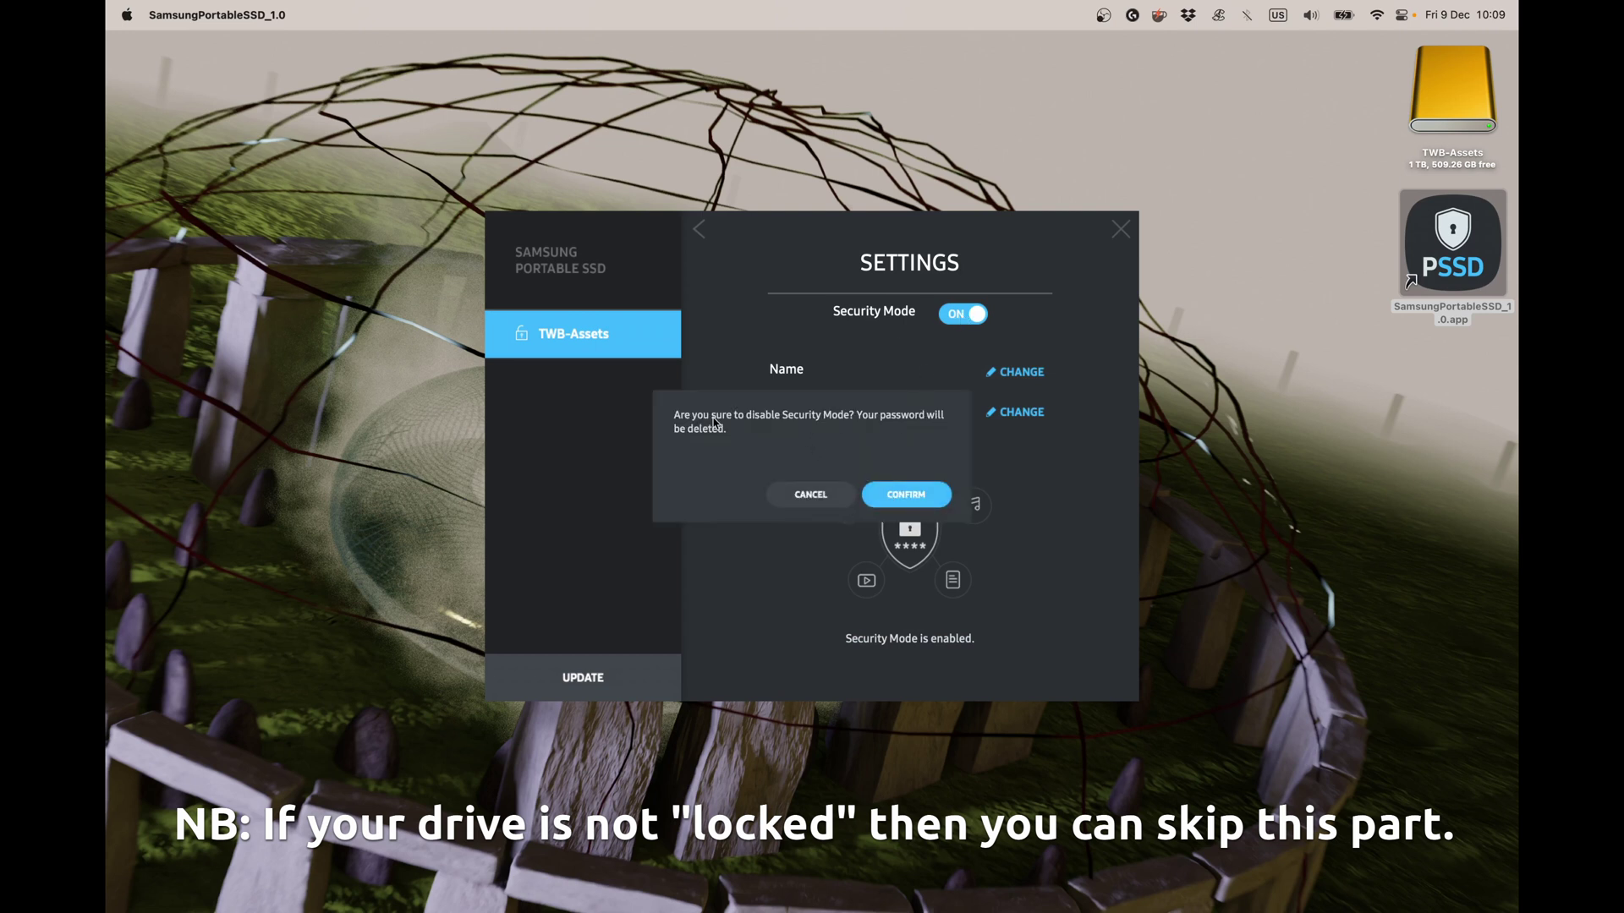
click(903, 497)
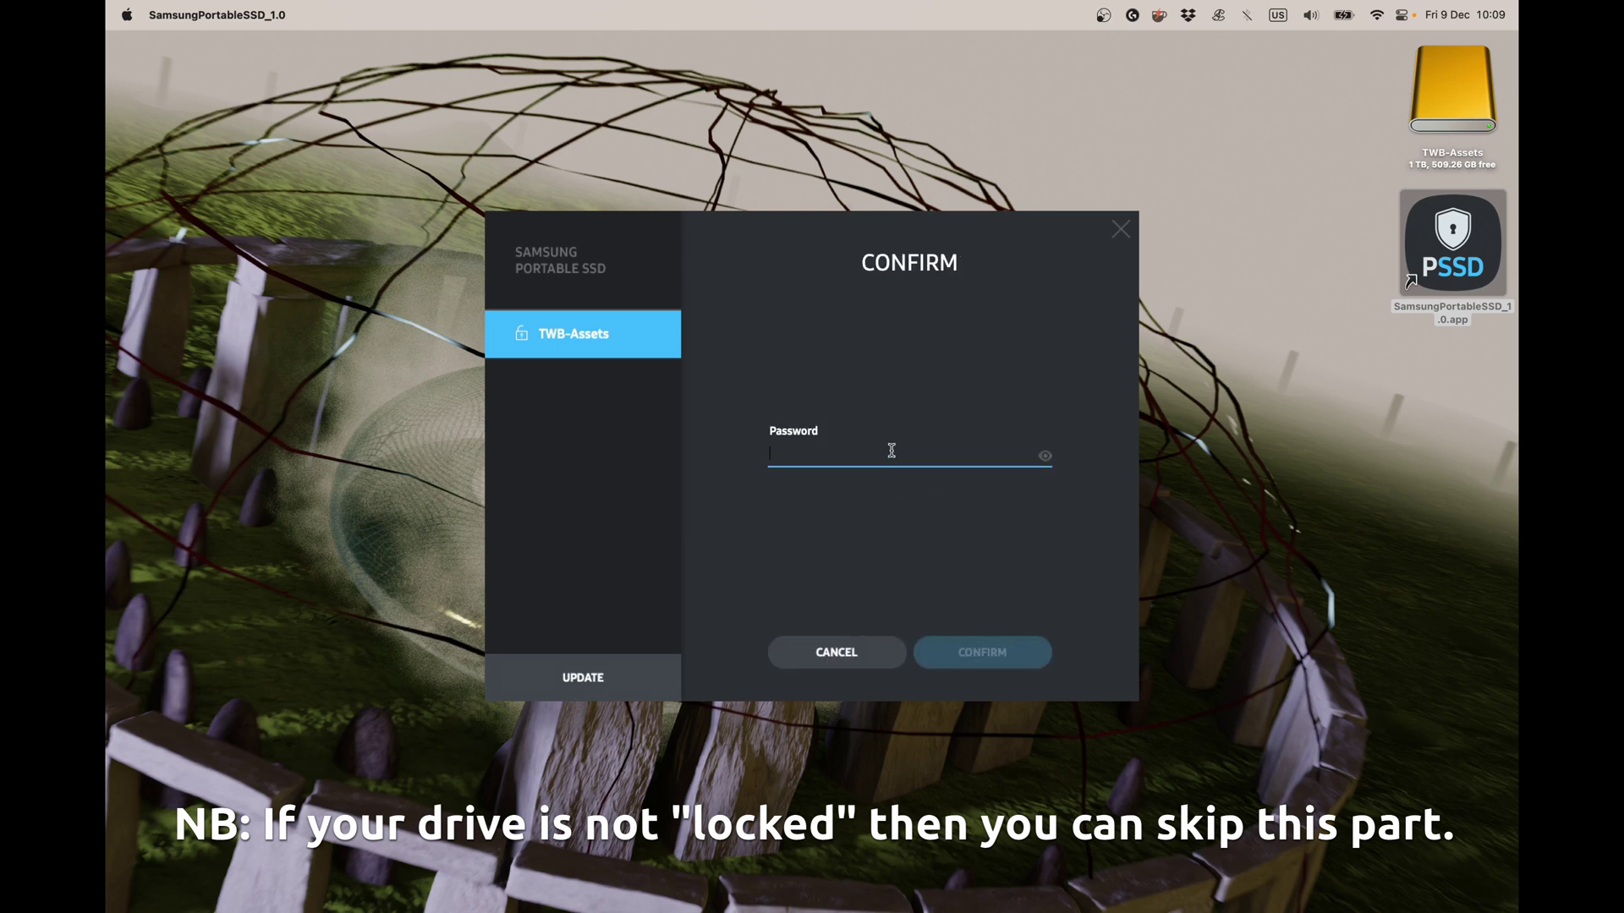
text(1234)
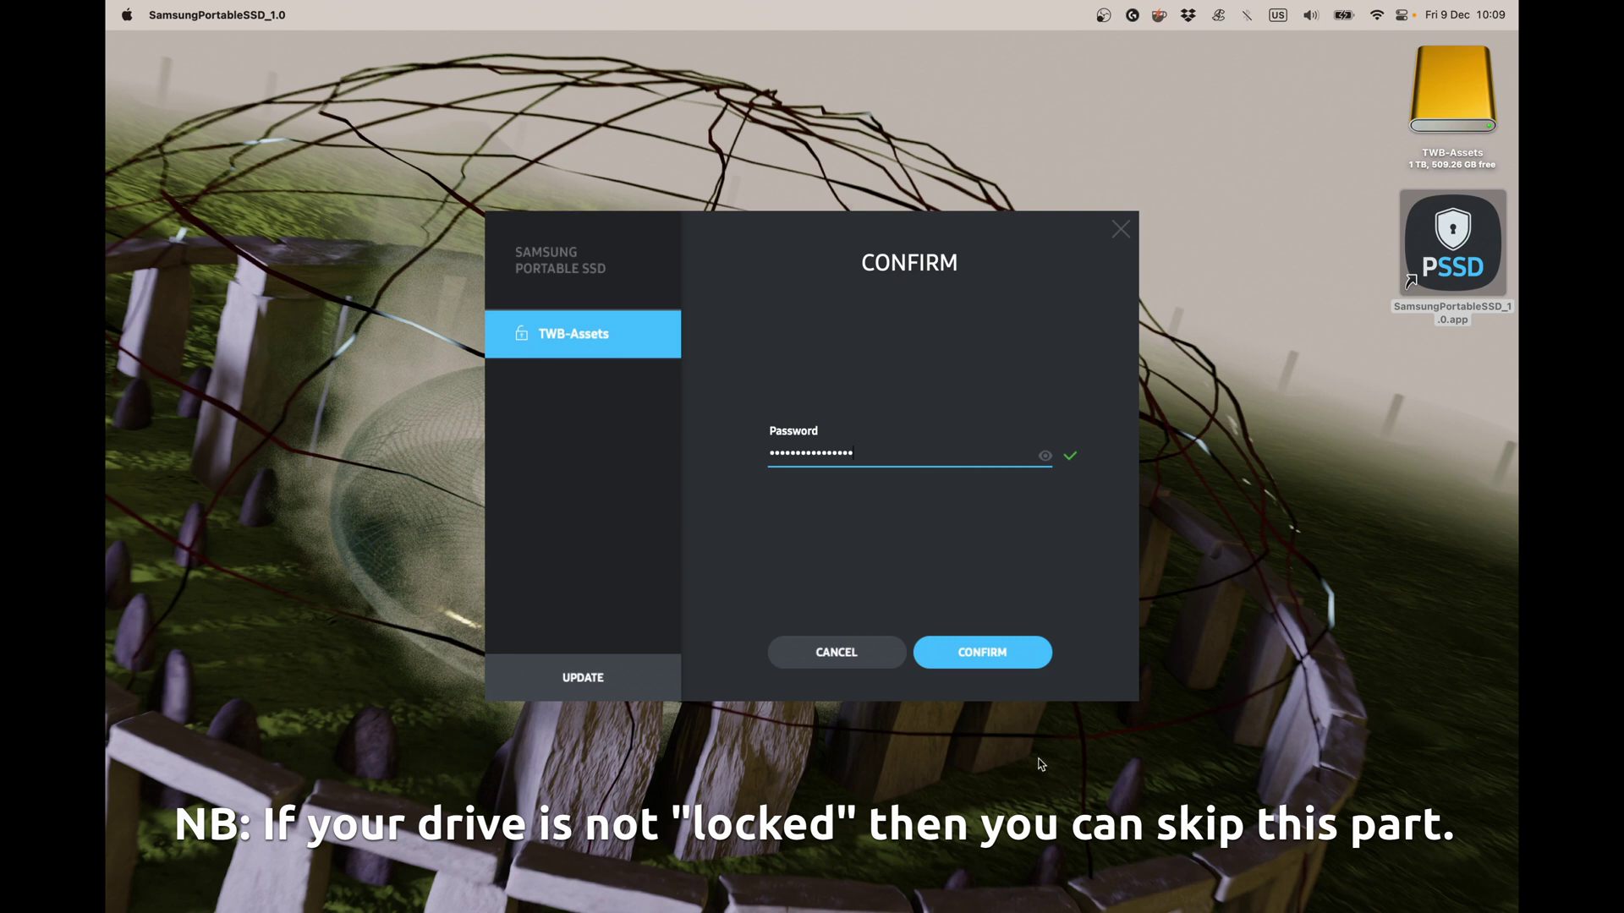
click(995, 649)
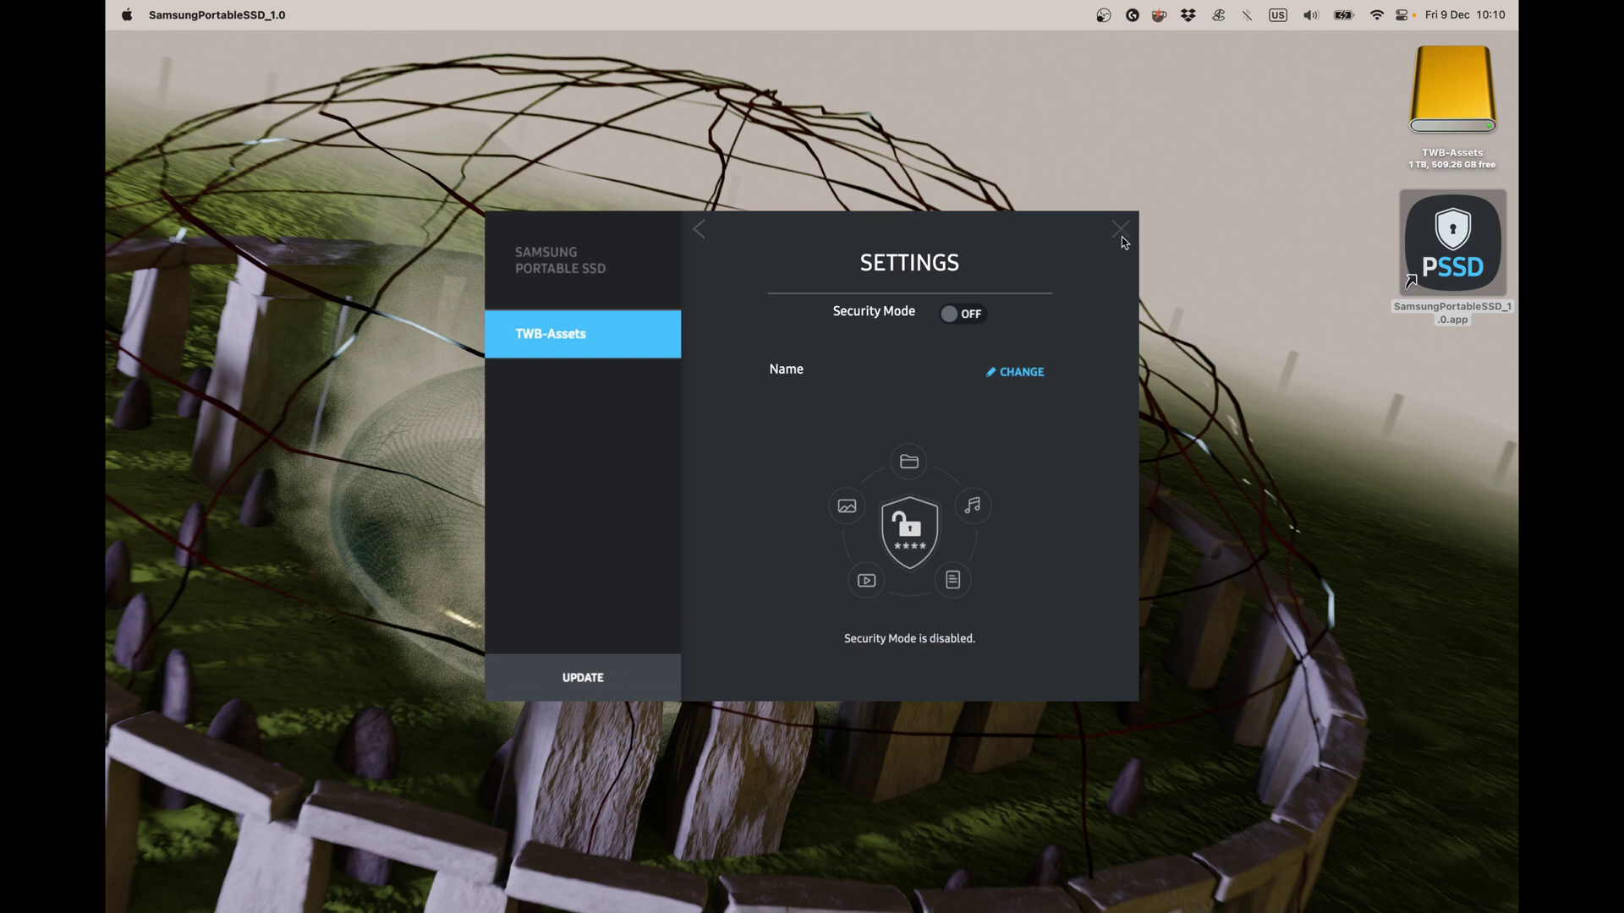
Eject TWB-Assets from its desktop icon's context menu.
right_click(1466, 86)
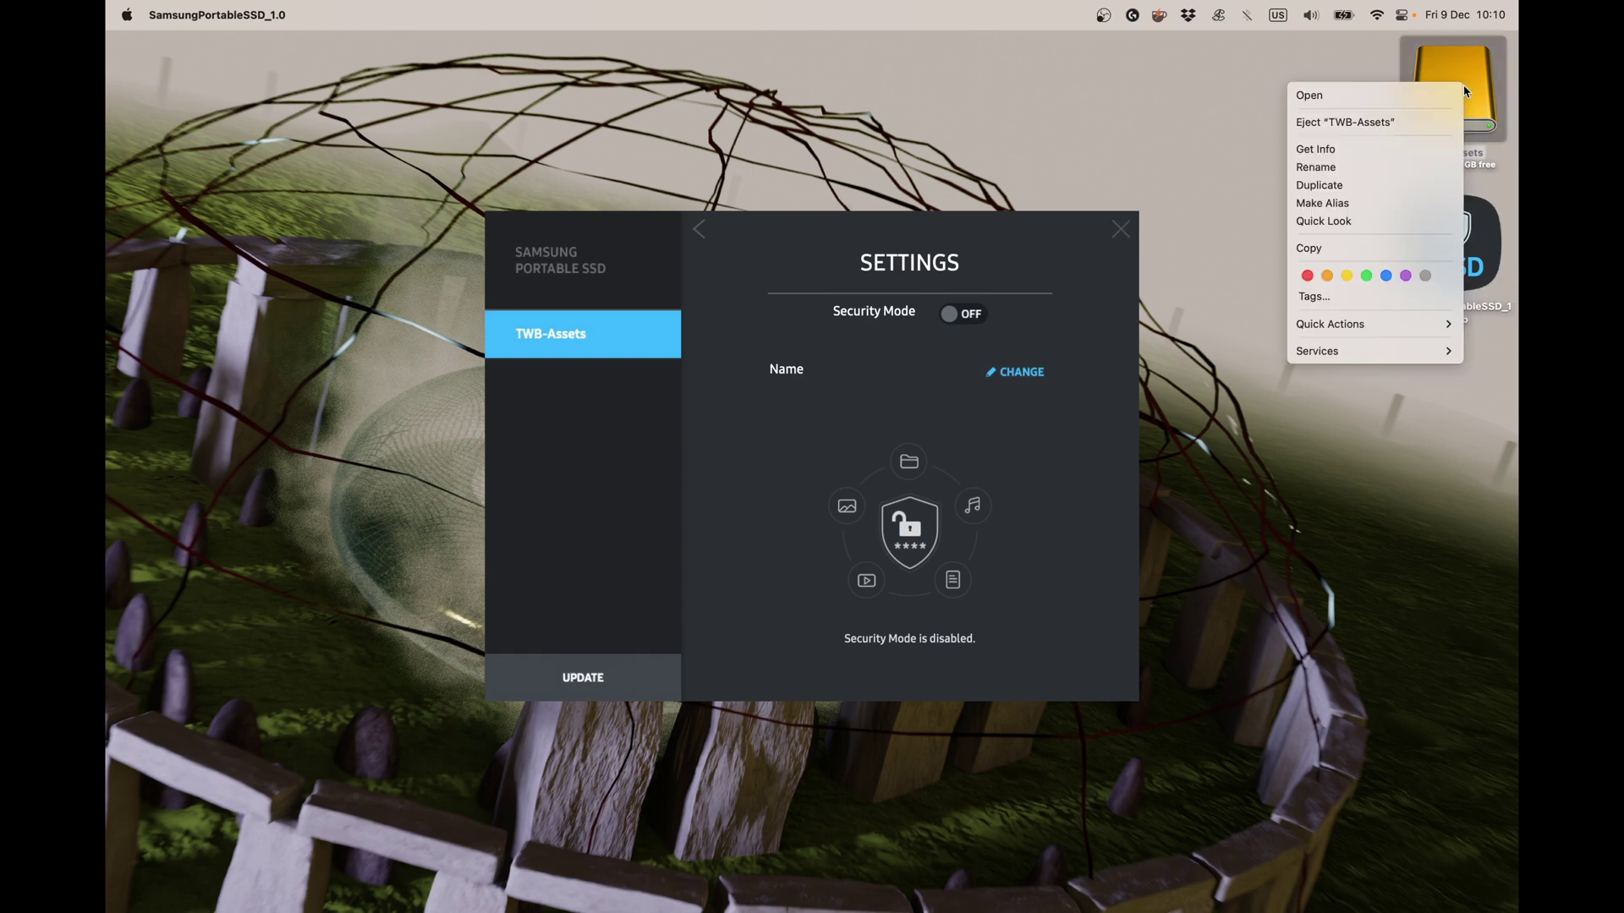
click(1329, 124)
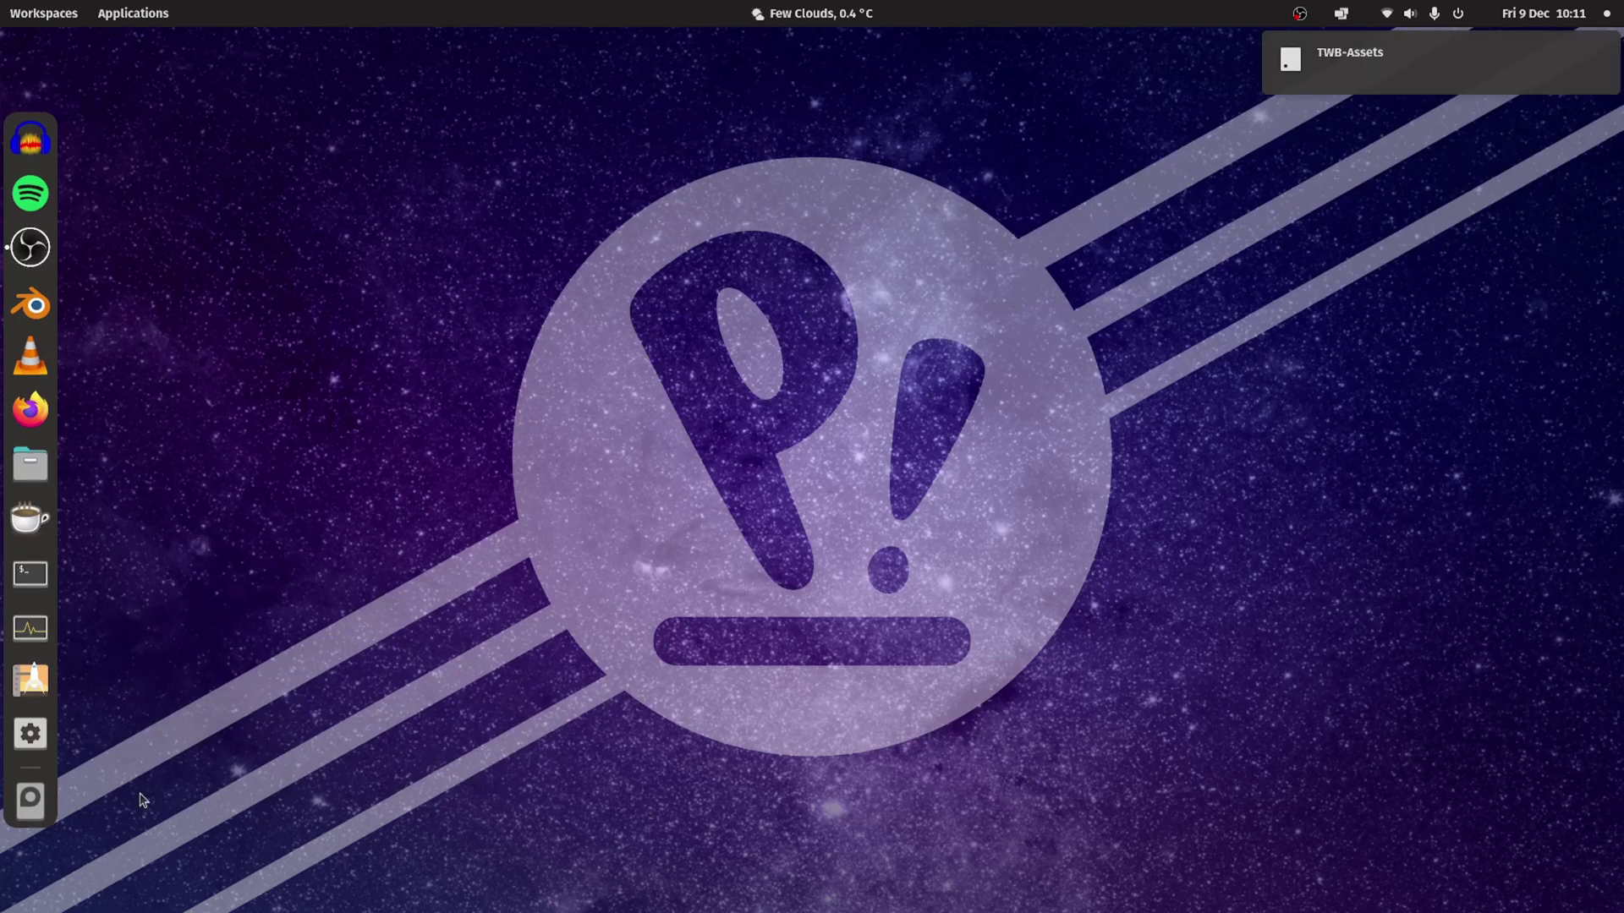
mouse_move(1375, 129)
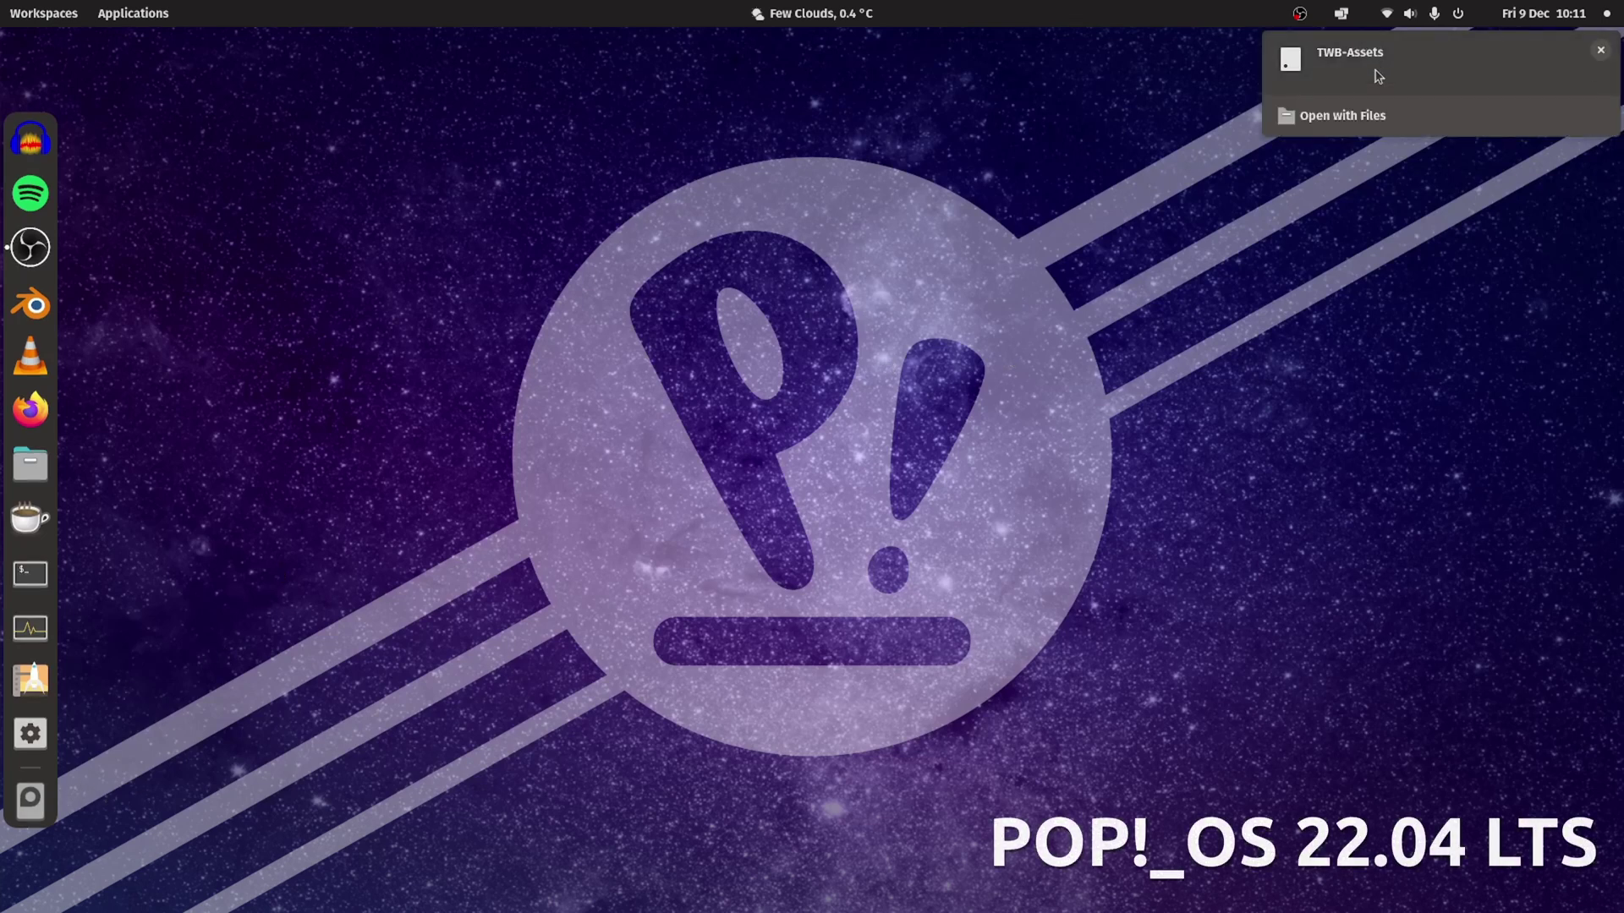
click(42, 467)
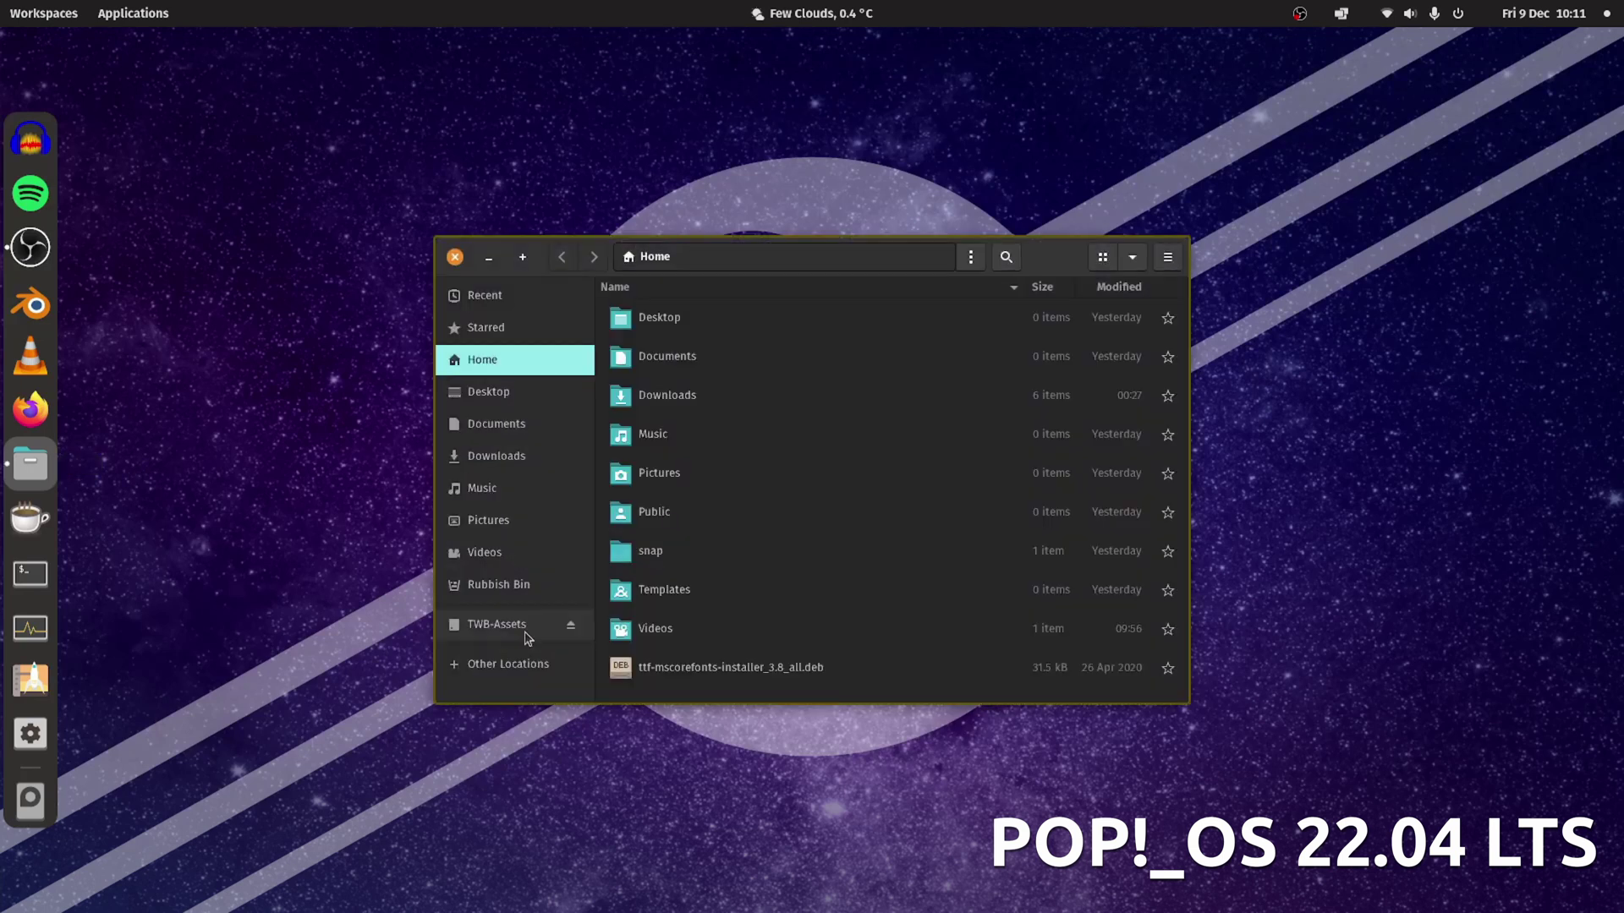
click(525, 626)
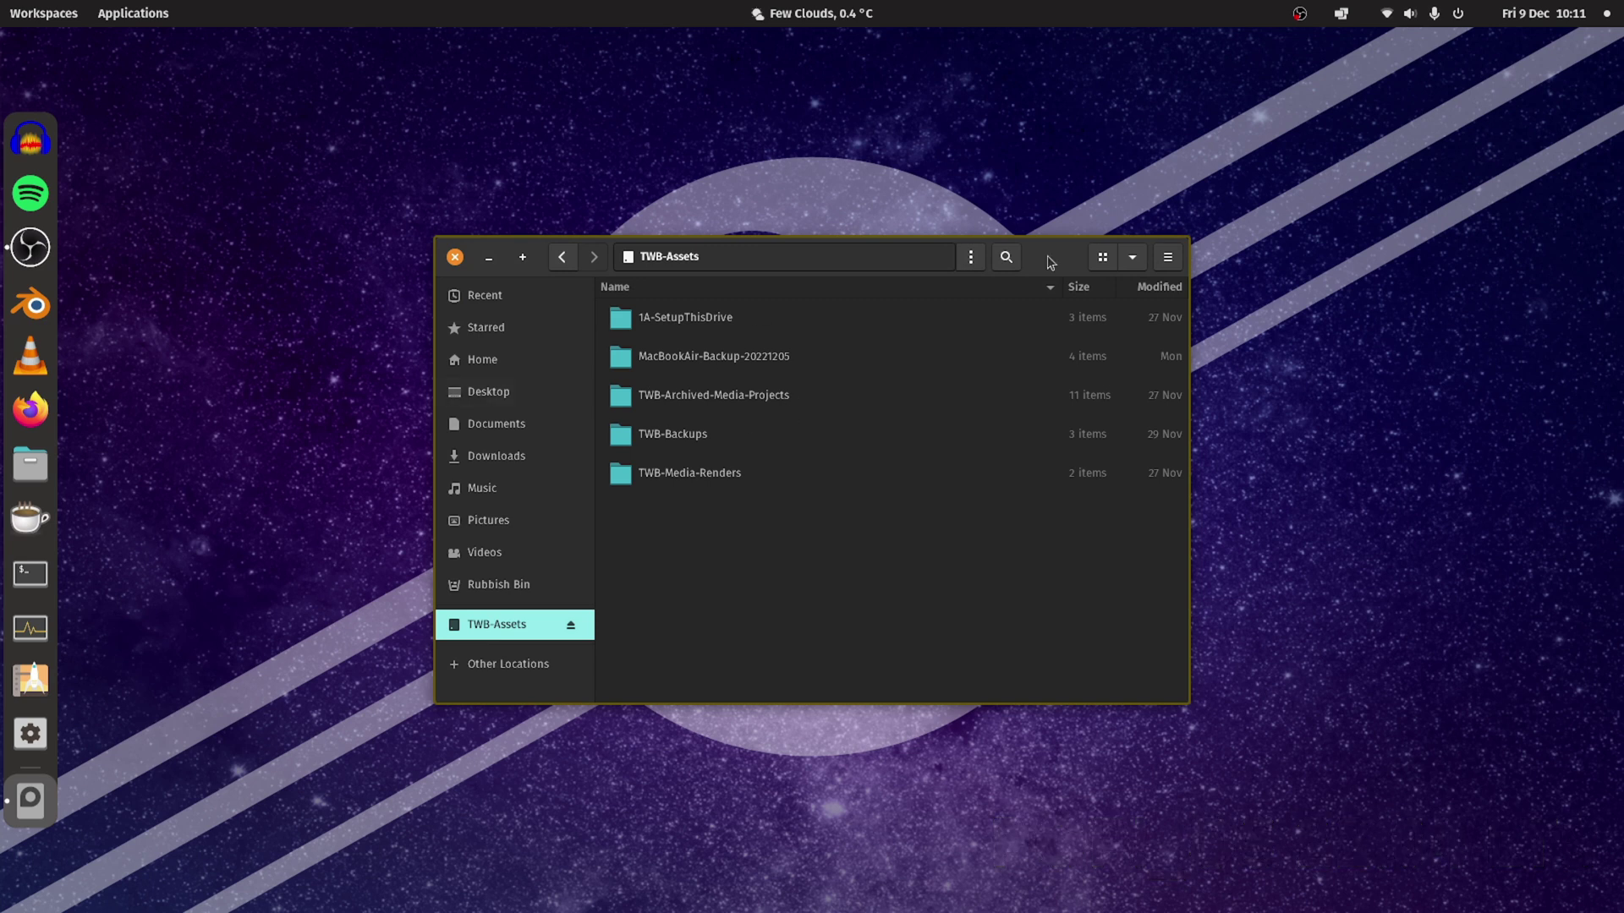
Close the file manager and launch Disks by searching 'disk' in the launcher.
click(455, 257)
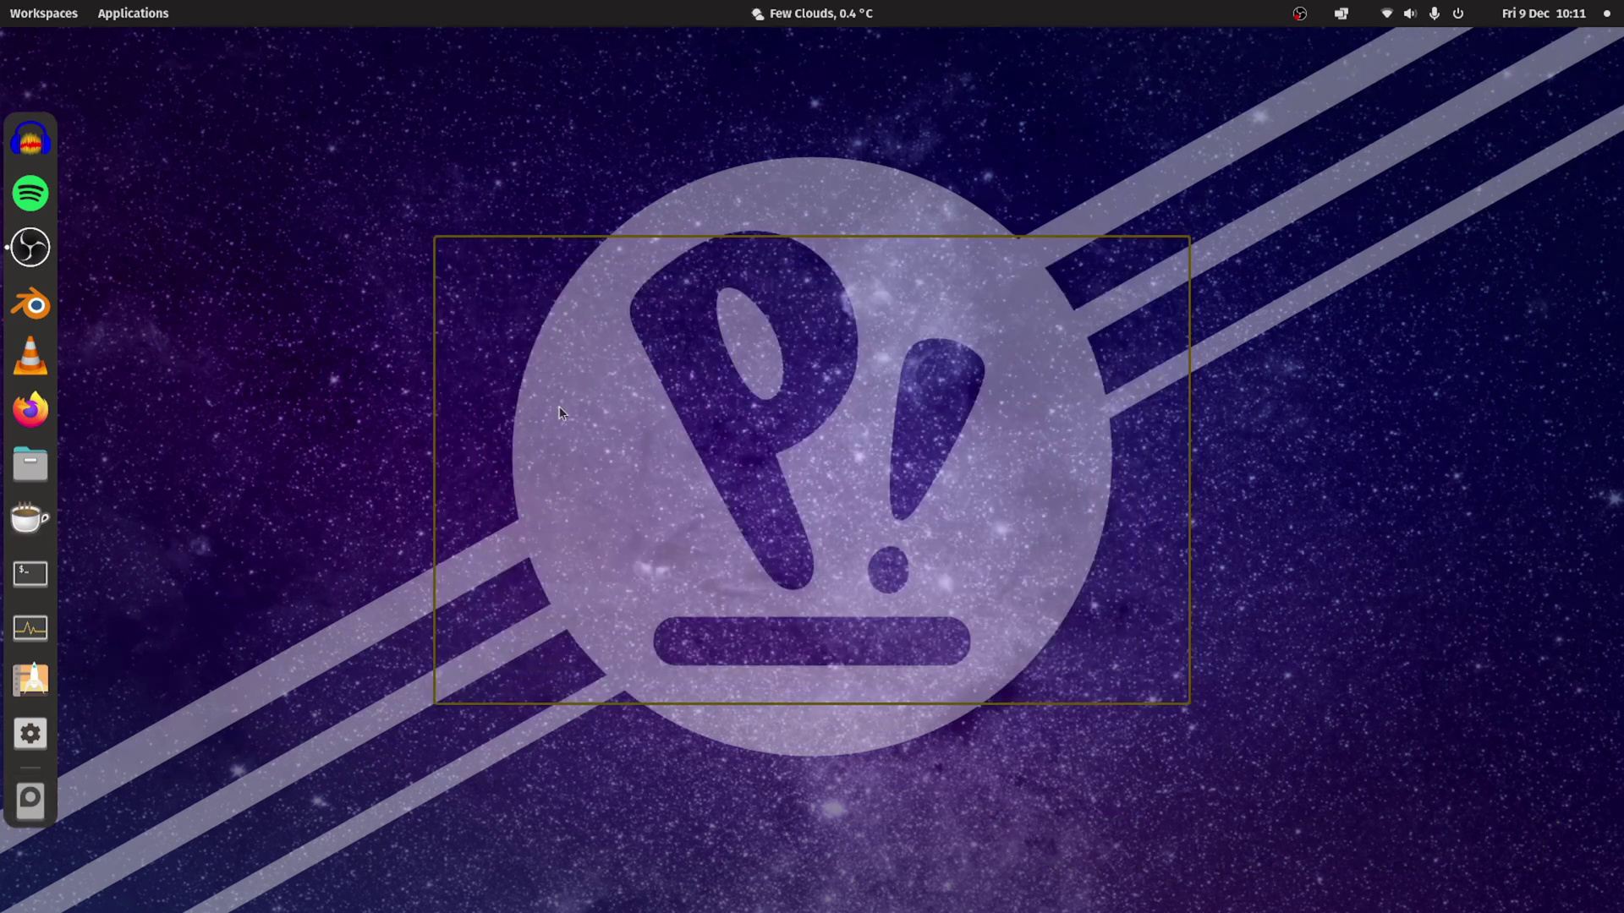
key(super)
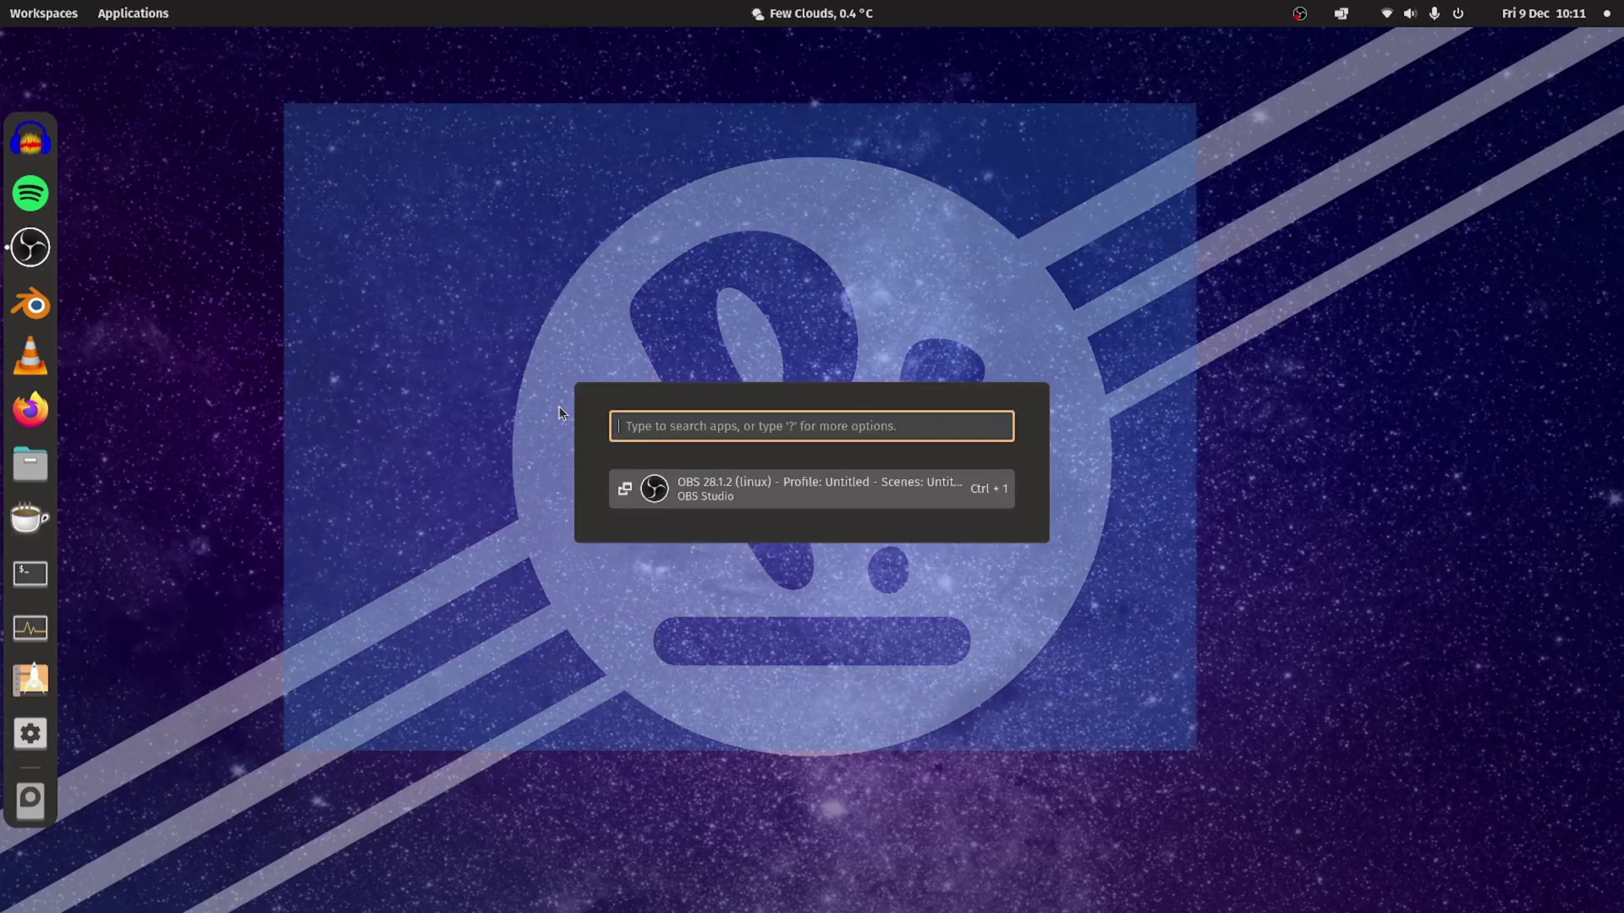
text(disk)
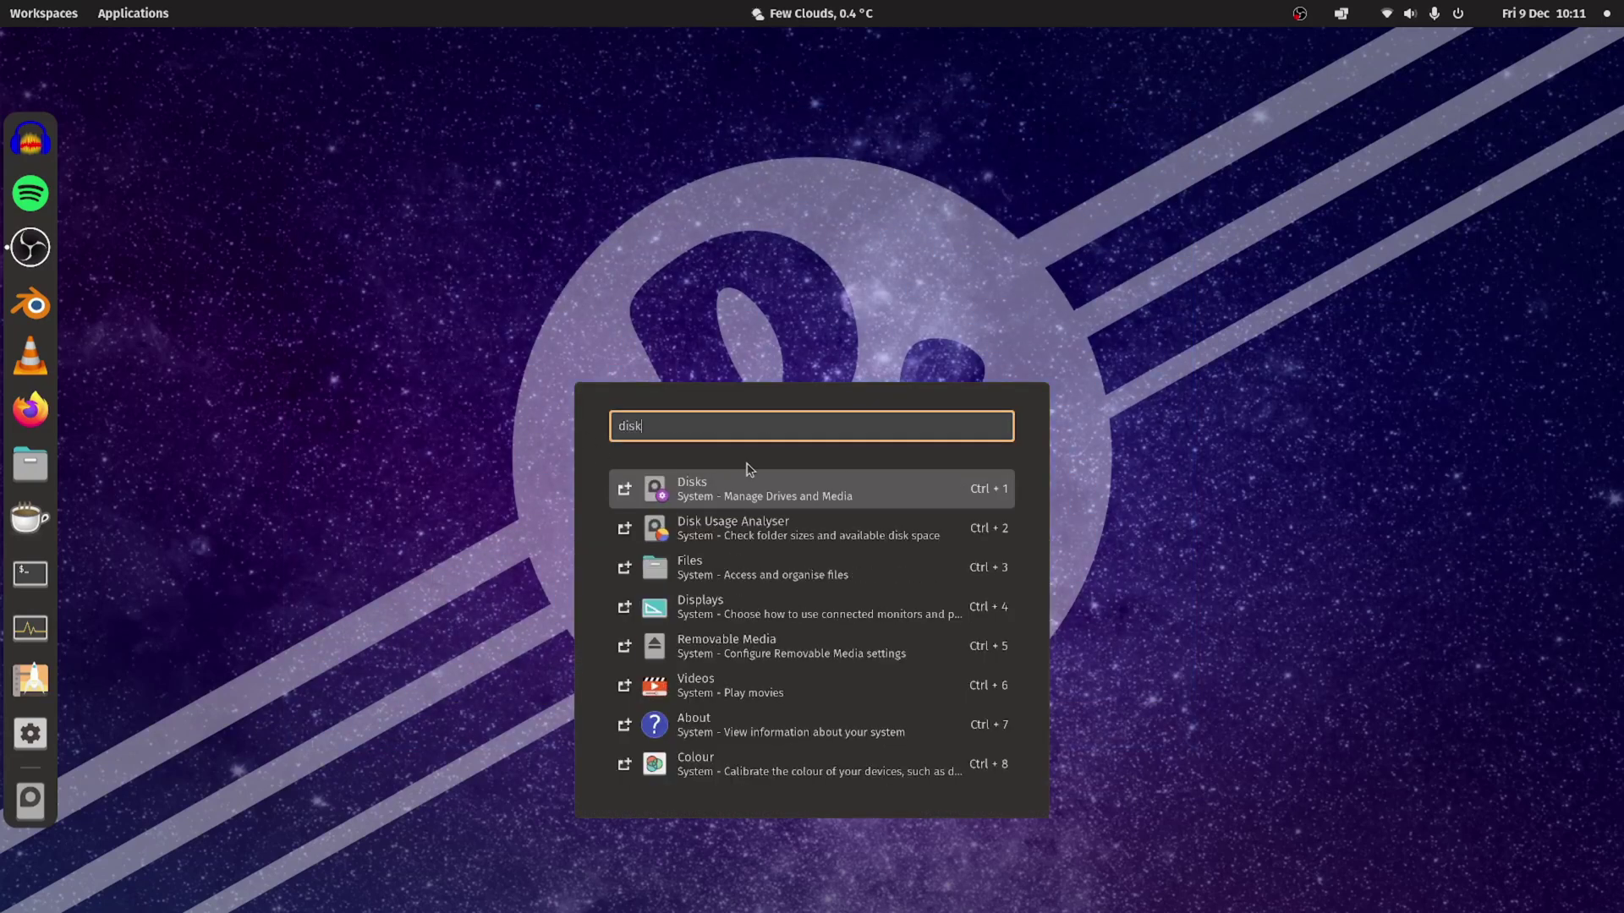
click(754, 494)
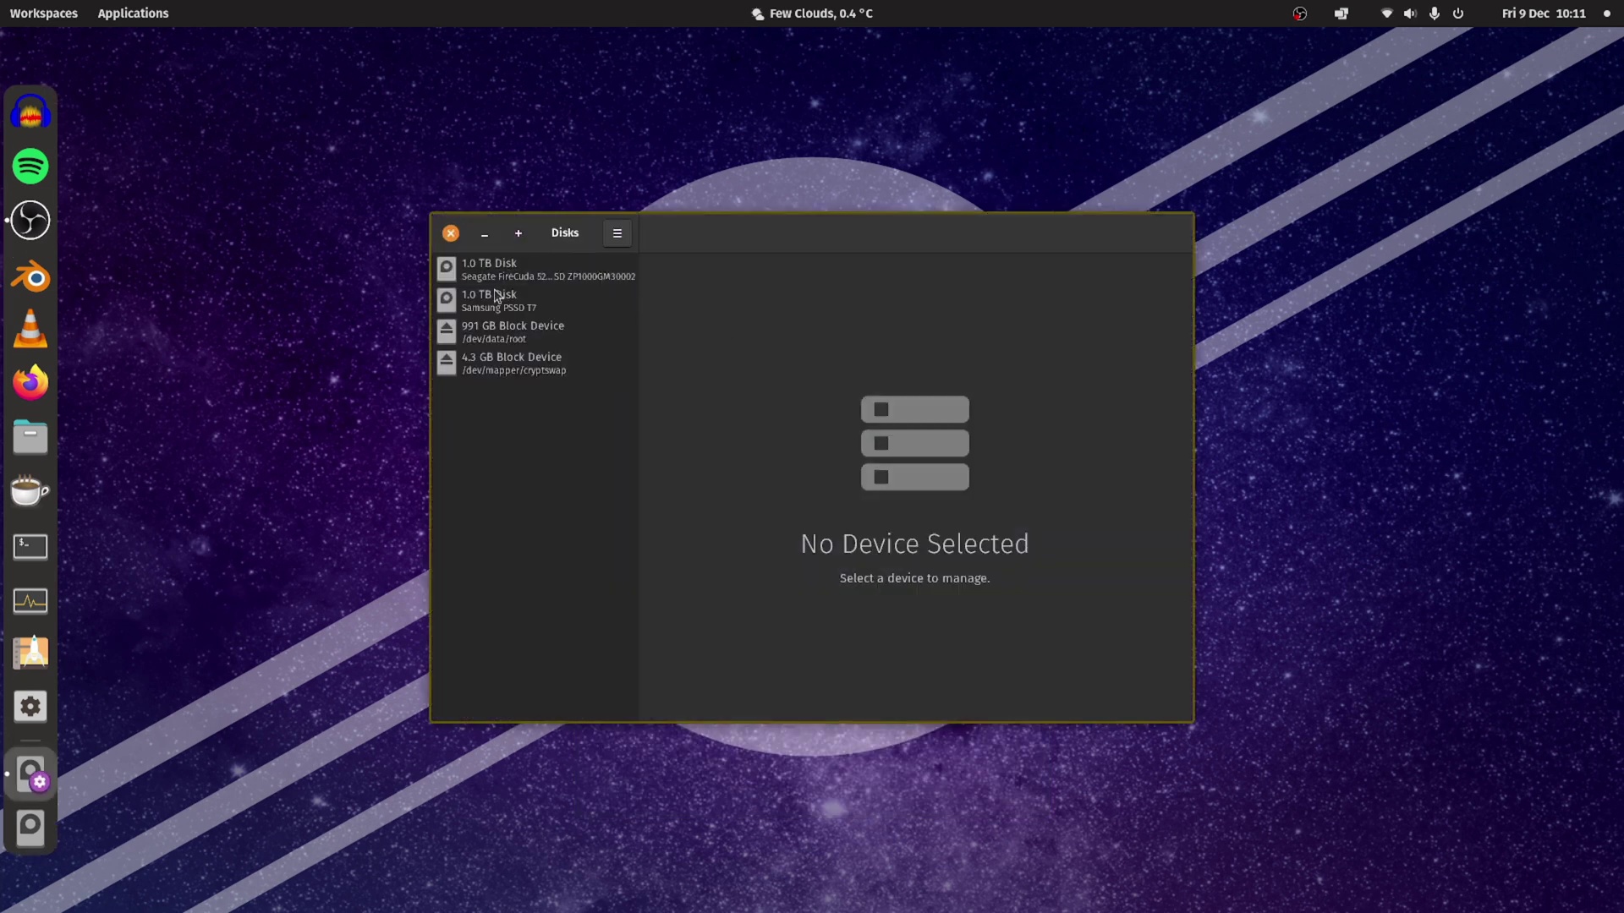
Select the Samsung PSSD T7 and delete its TWB-Assets partition.
click(499, 306)
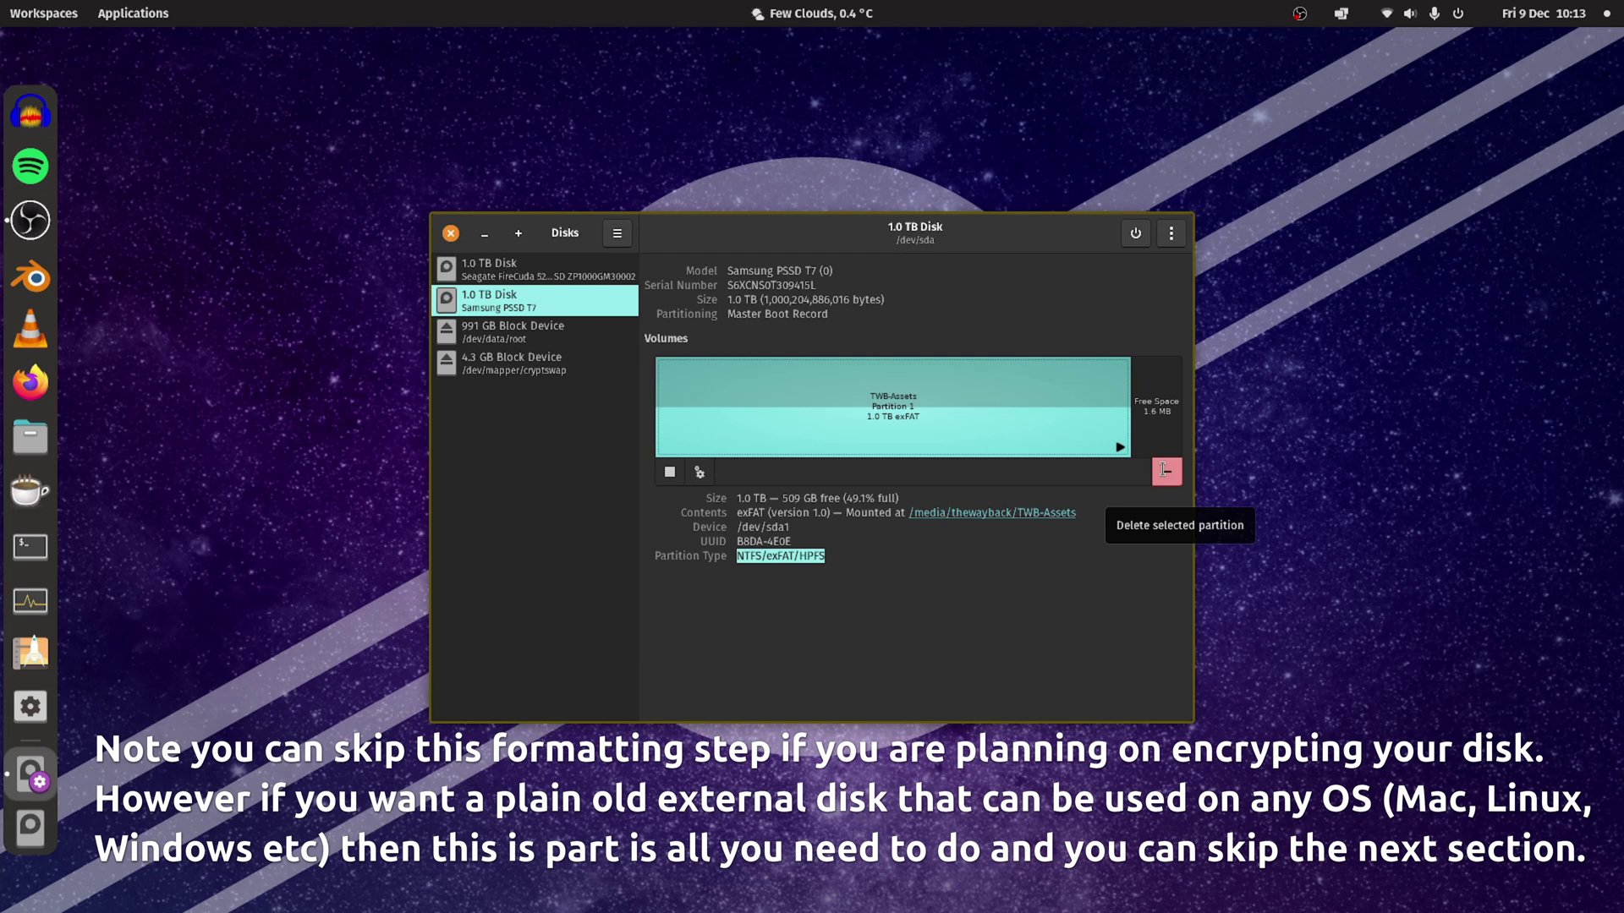
click(1165, 470)
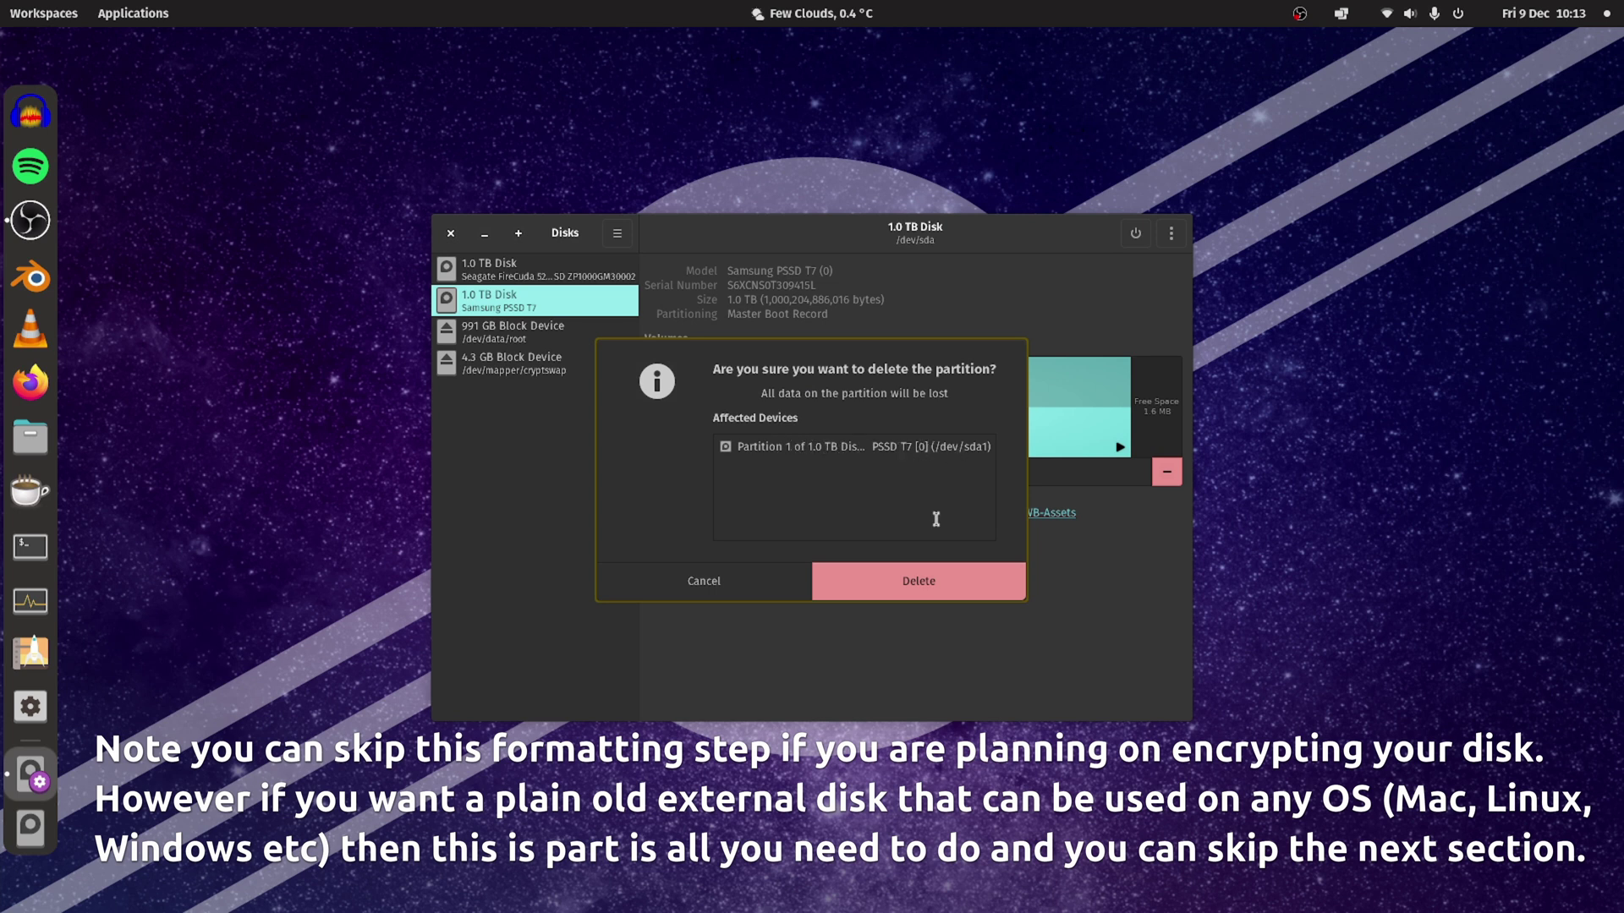
click(930, 575)
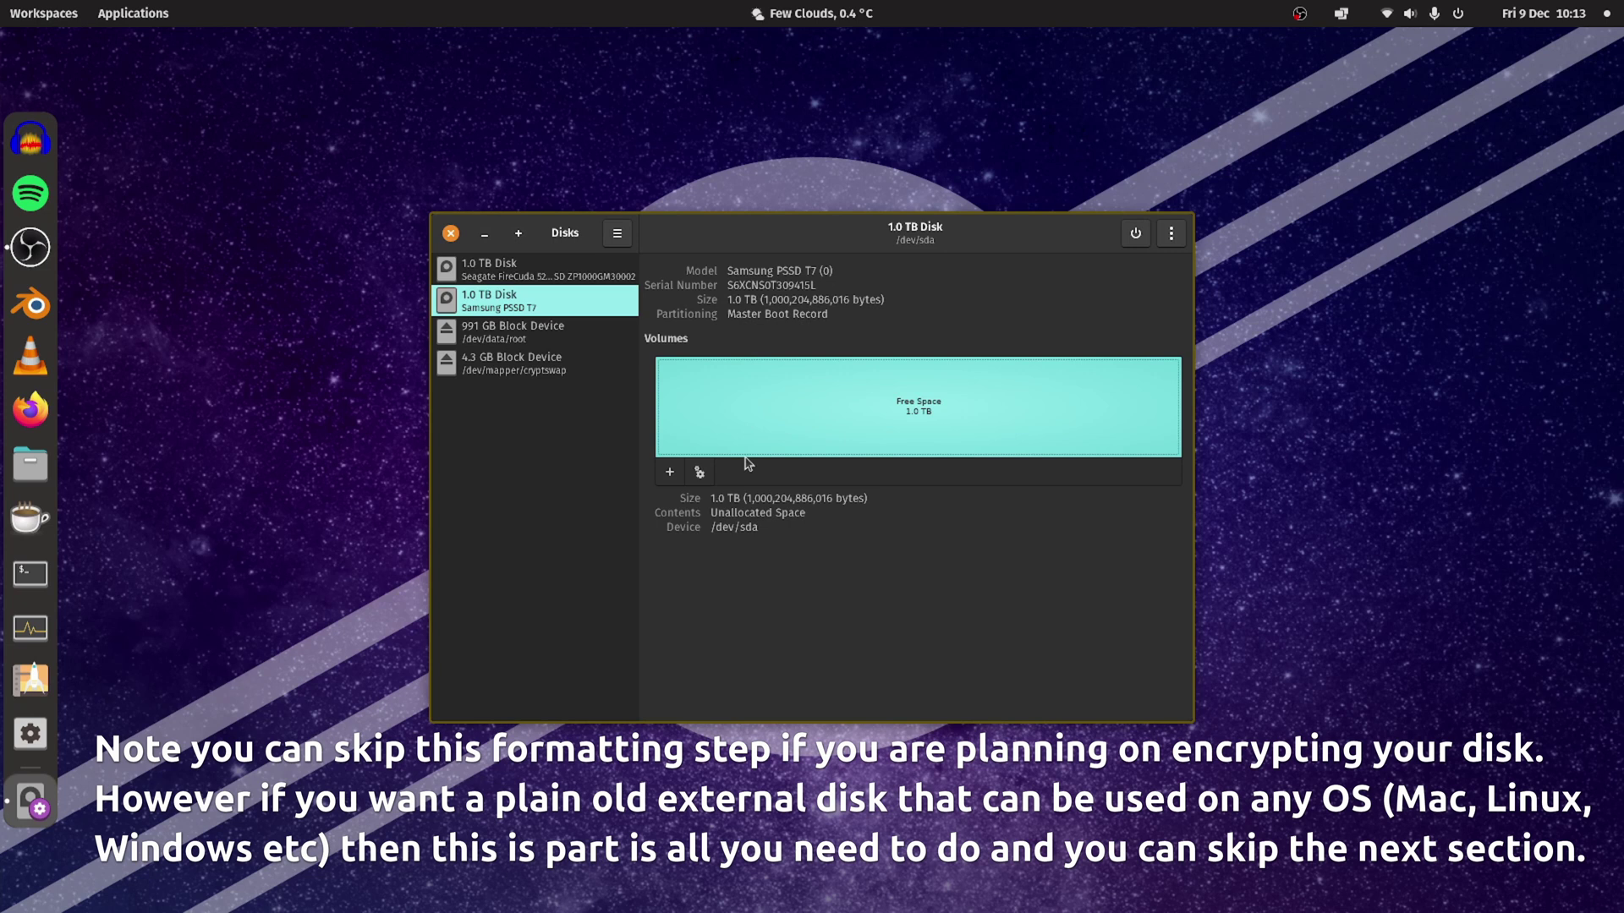
Add a 1000 GB partition in the free space, named TWB-Archive, with type Other.
click(669, 475)
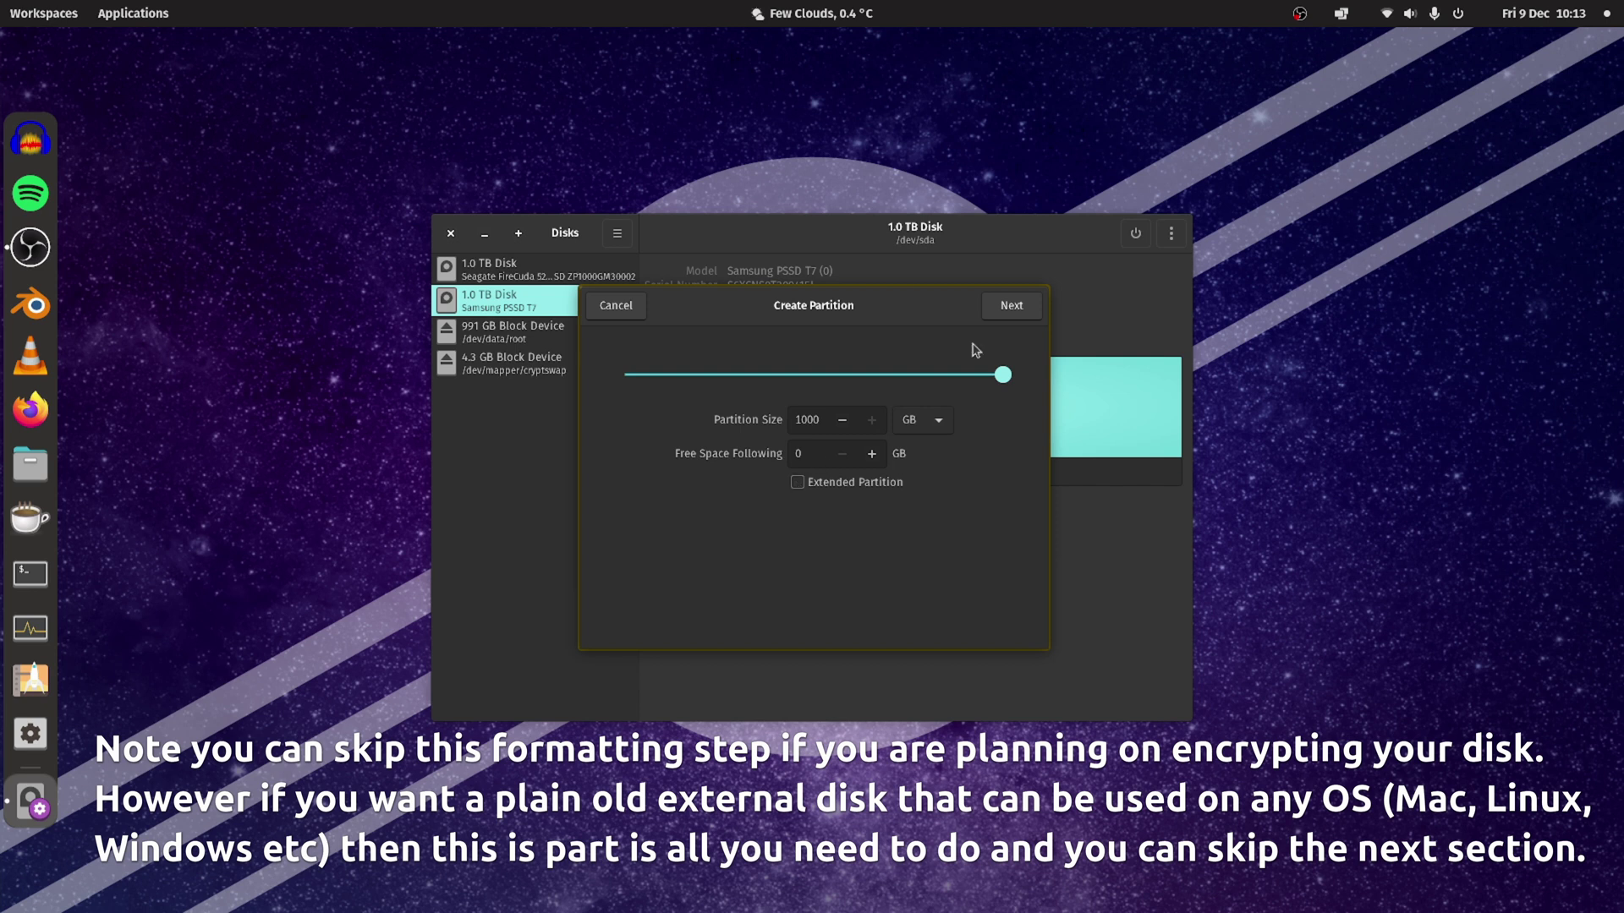
click(992, 318)
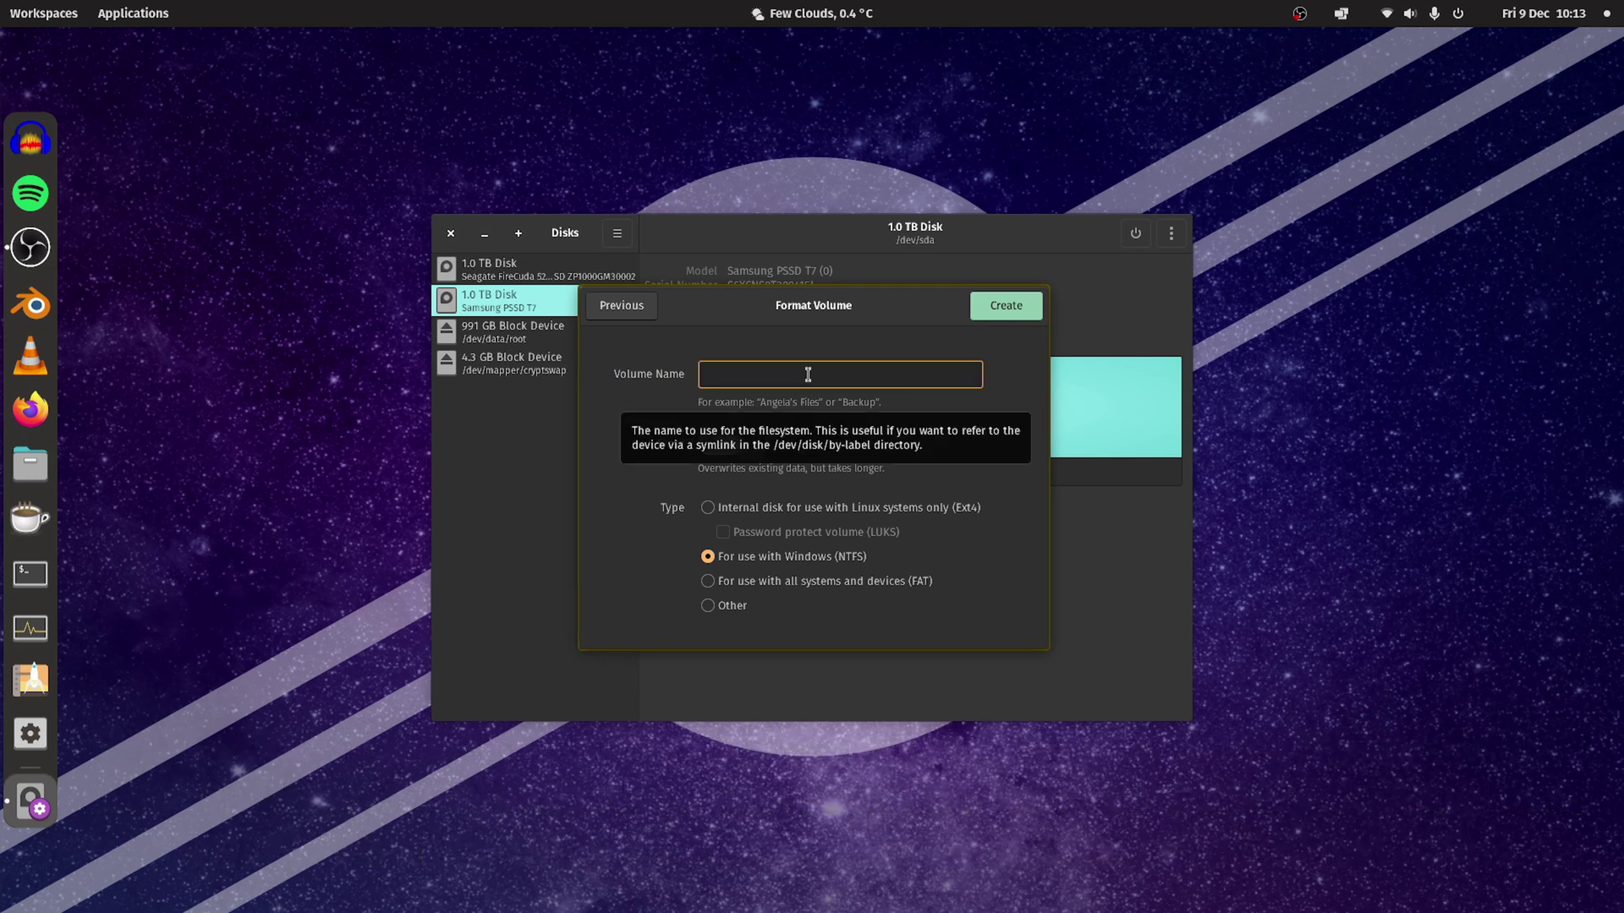
text(TWB-Shuttl)
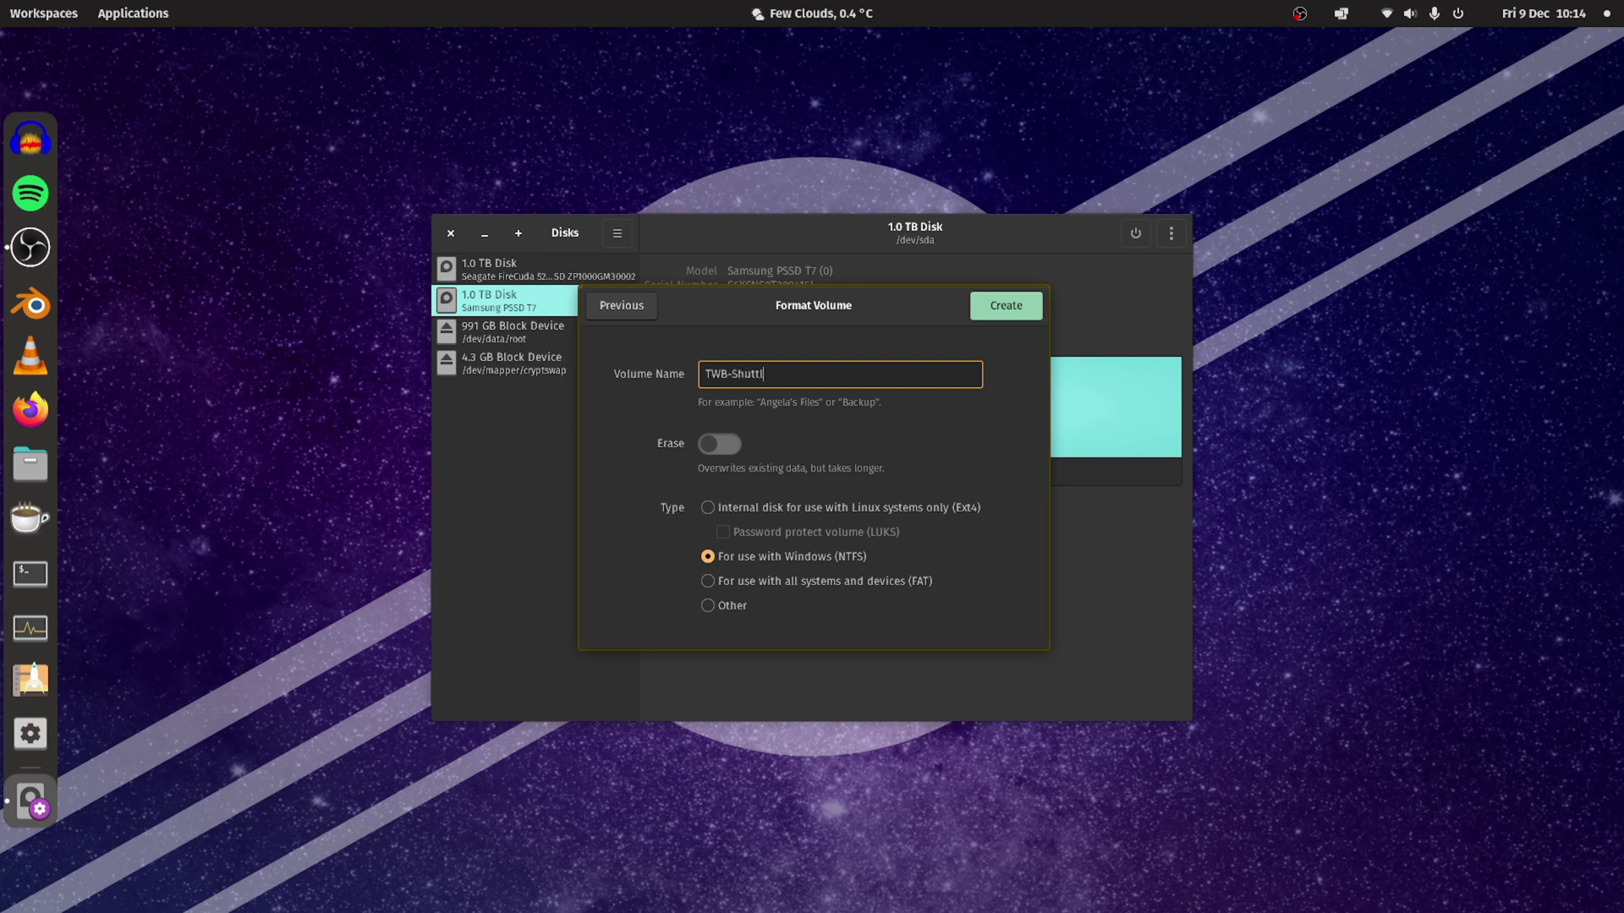
key(BackSpace)
key(BackSpace)
key(BackSpace)
key(BackSpace)
key(BackSpace)
text(Archive)
click(715, 610)
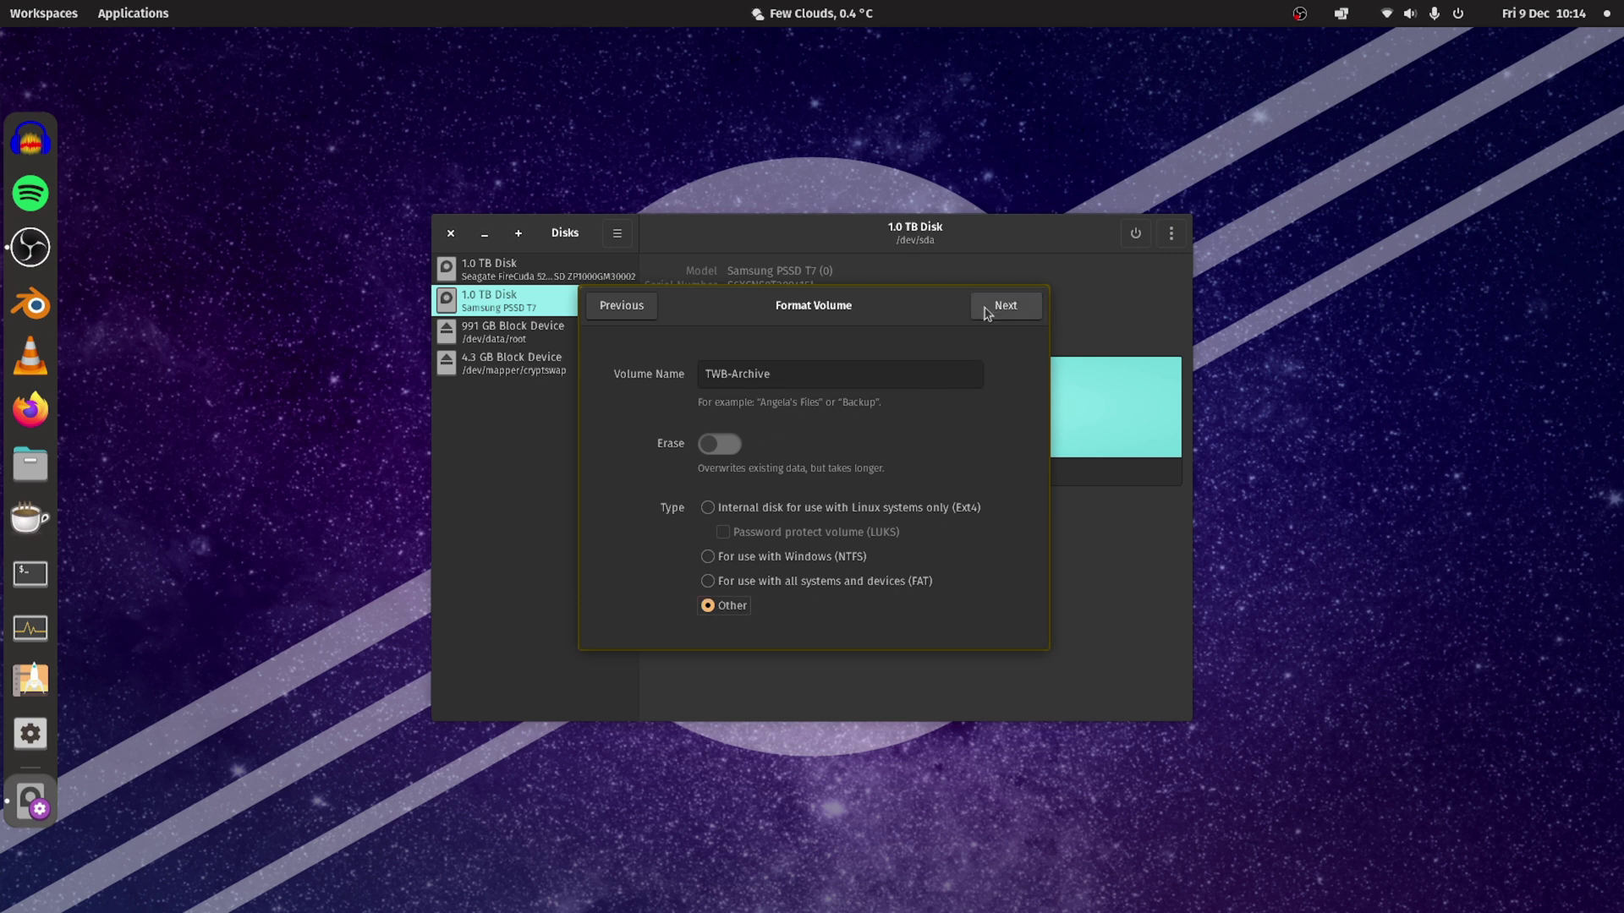
Choose exFAT on the Custom Format page and create the TWB-Archive partition.
click(987, 314)
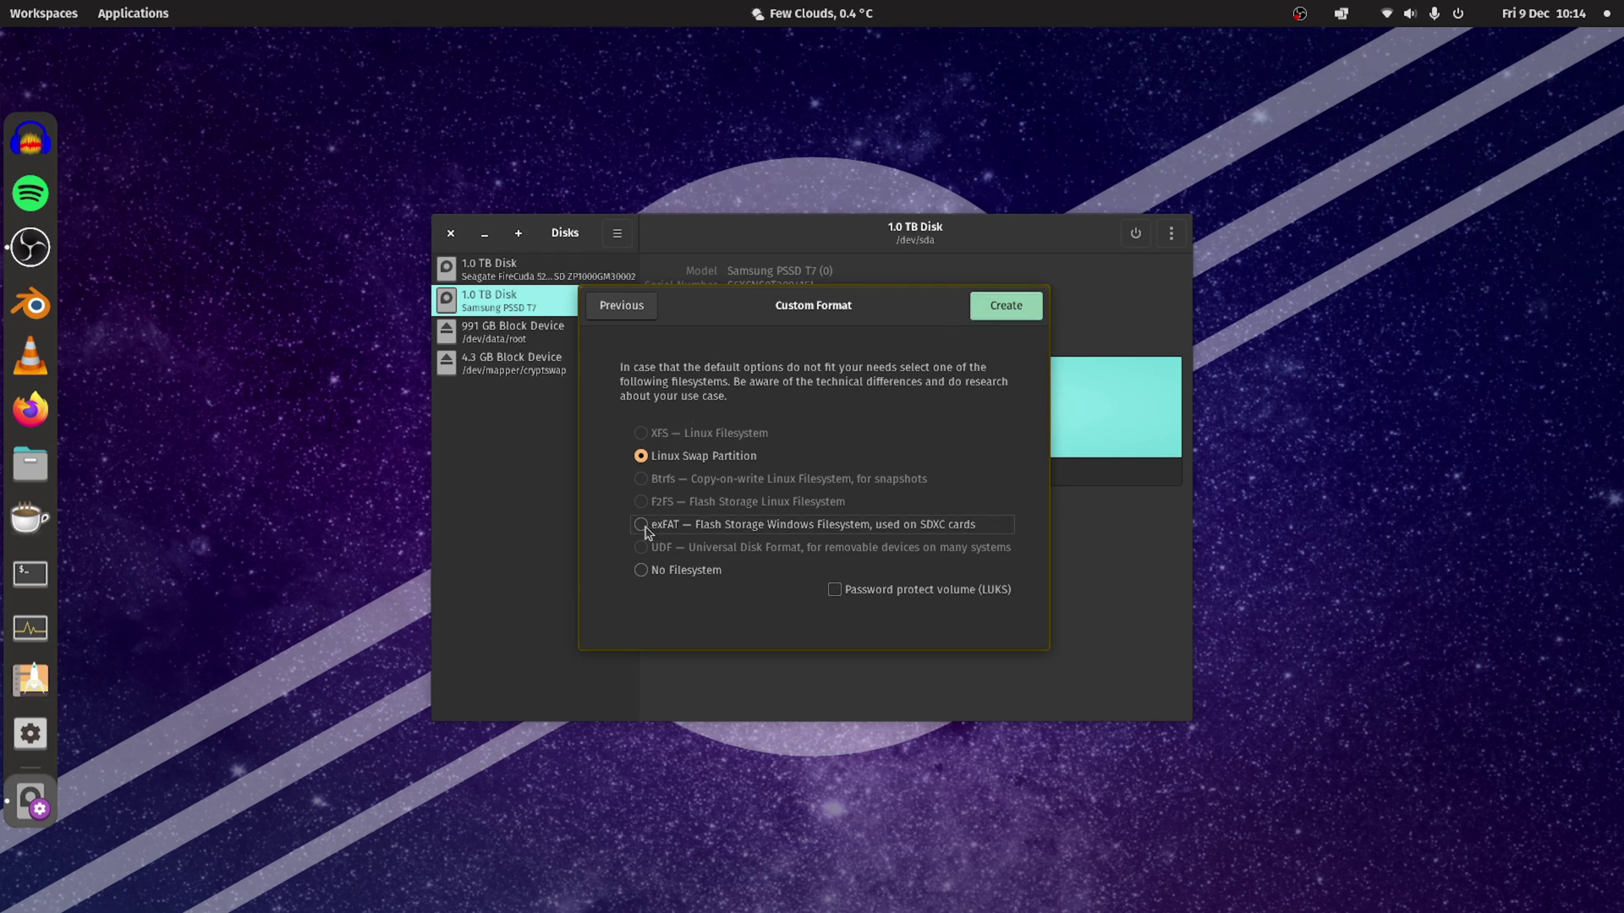
click(642, 525)
click(1000, 308)
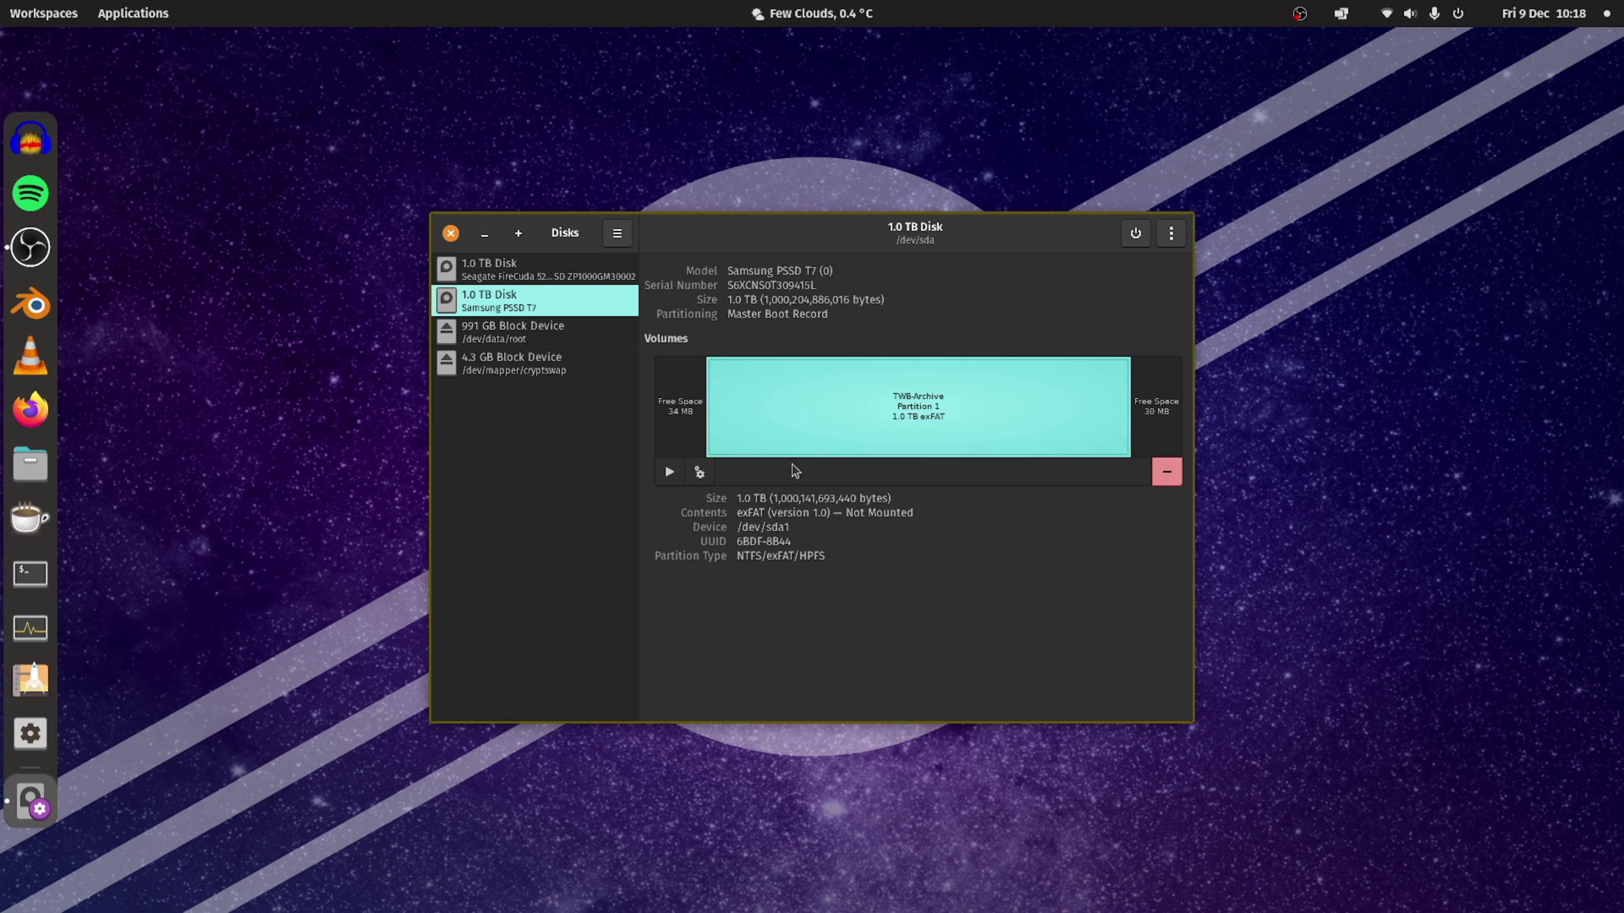
Mount TWB-Archive, open it in Files, close Disks, and search 'vera' in the launcher.
click(669, 472)
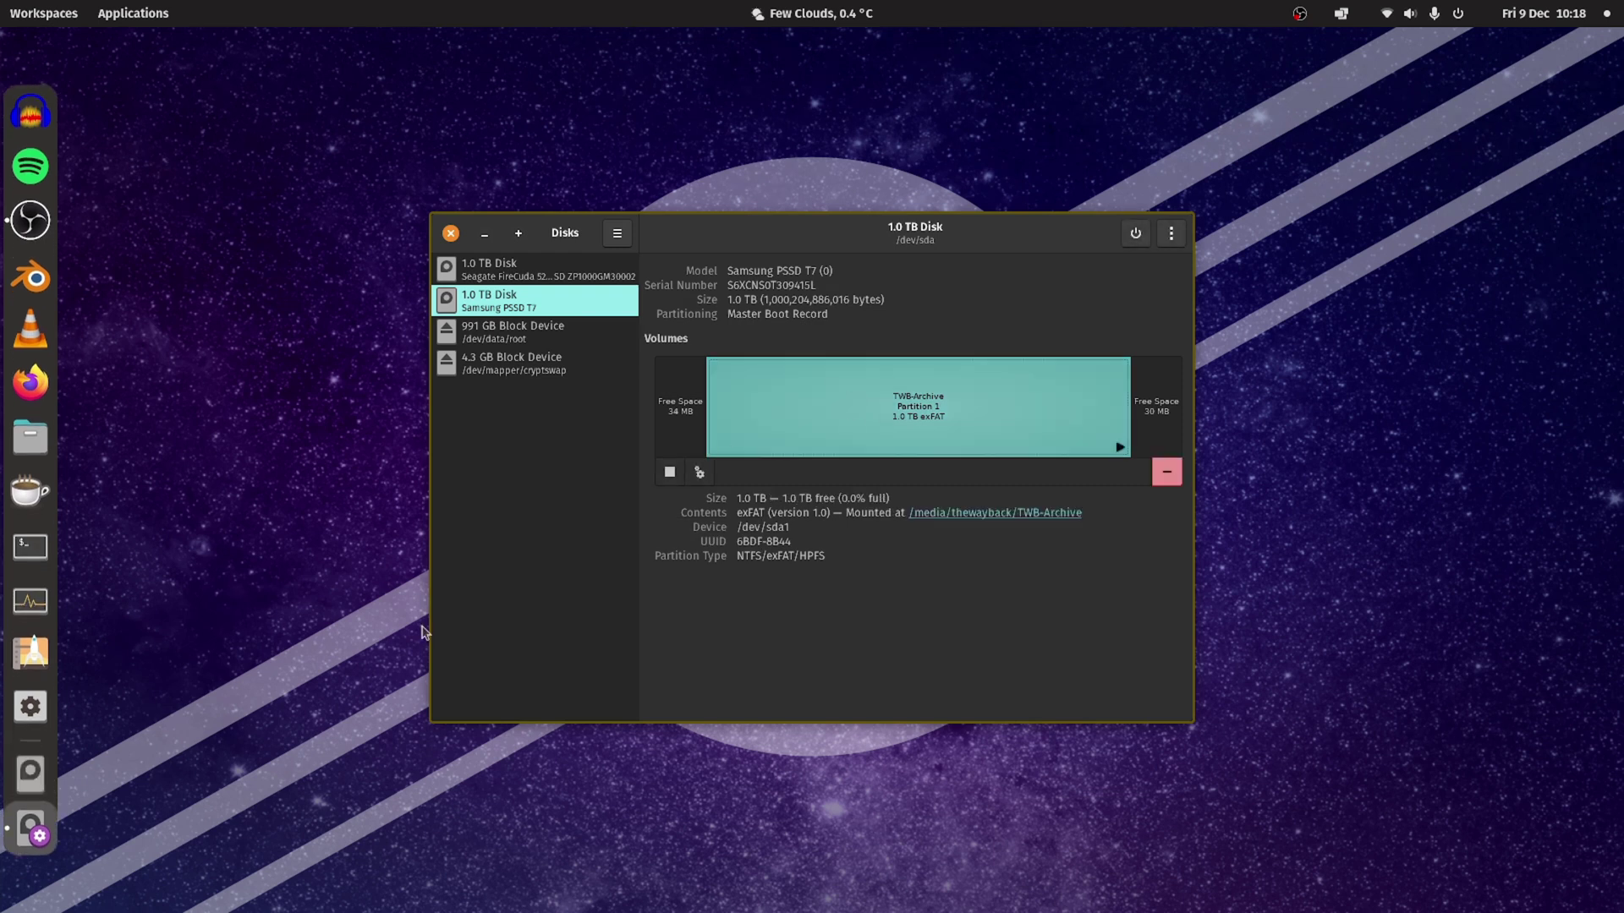
click(31, 772)
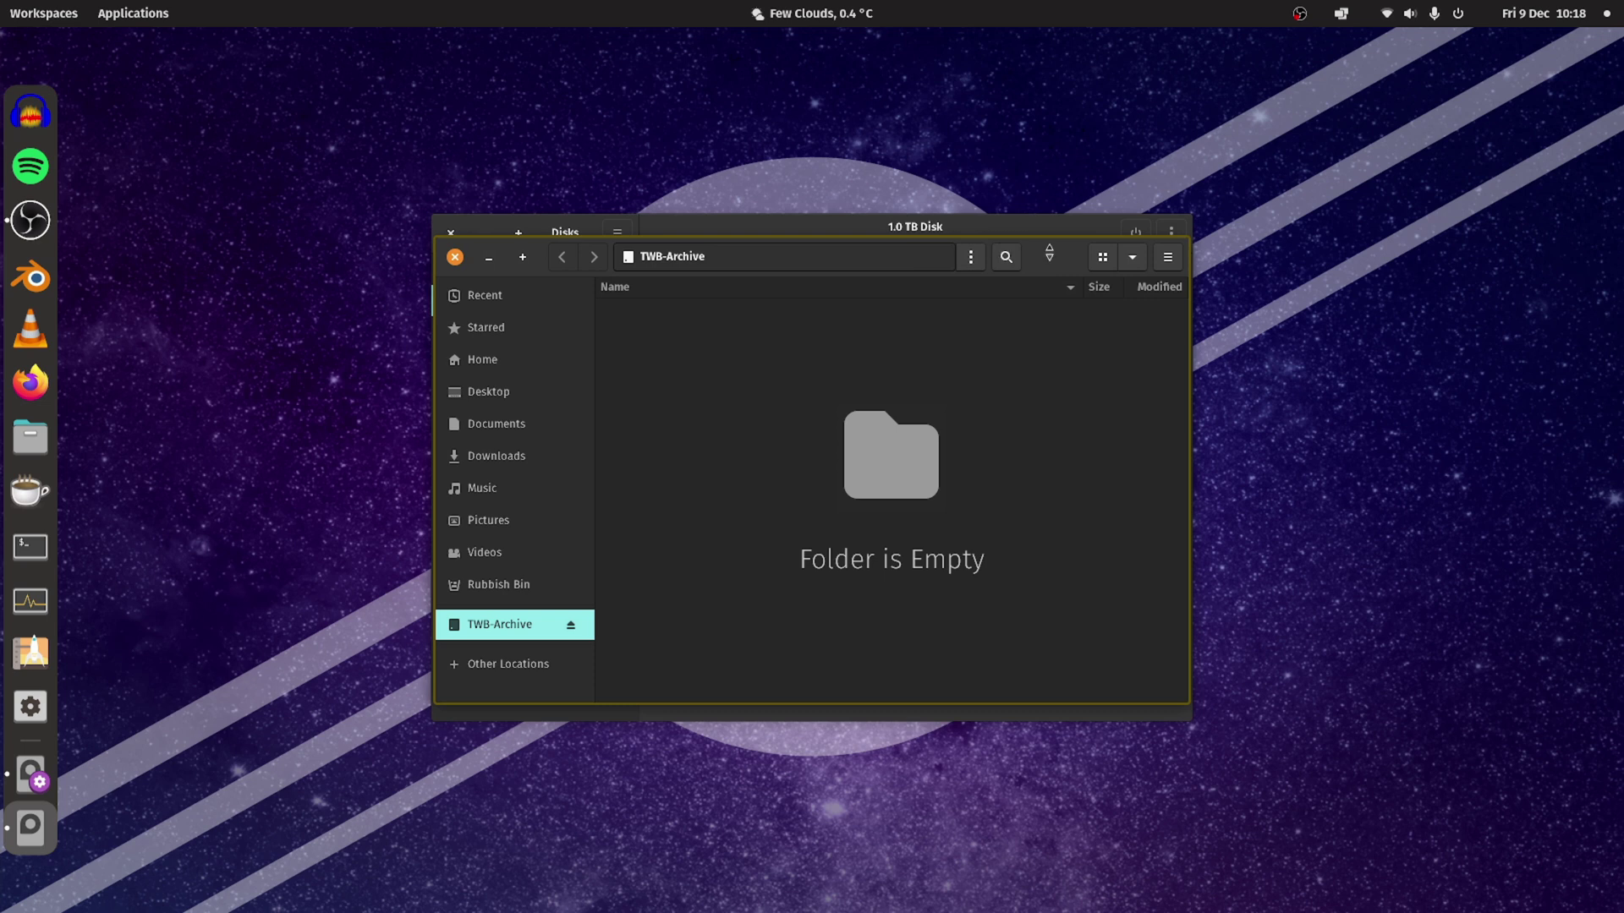
drag(1049, 253, 787, 104)
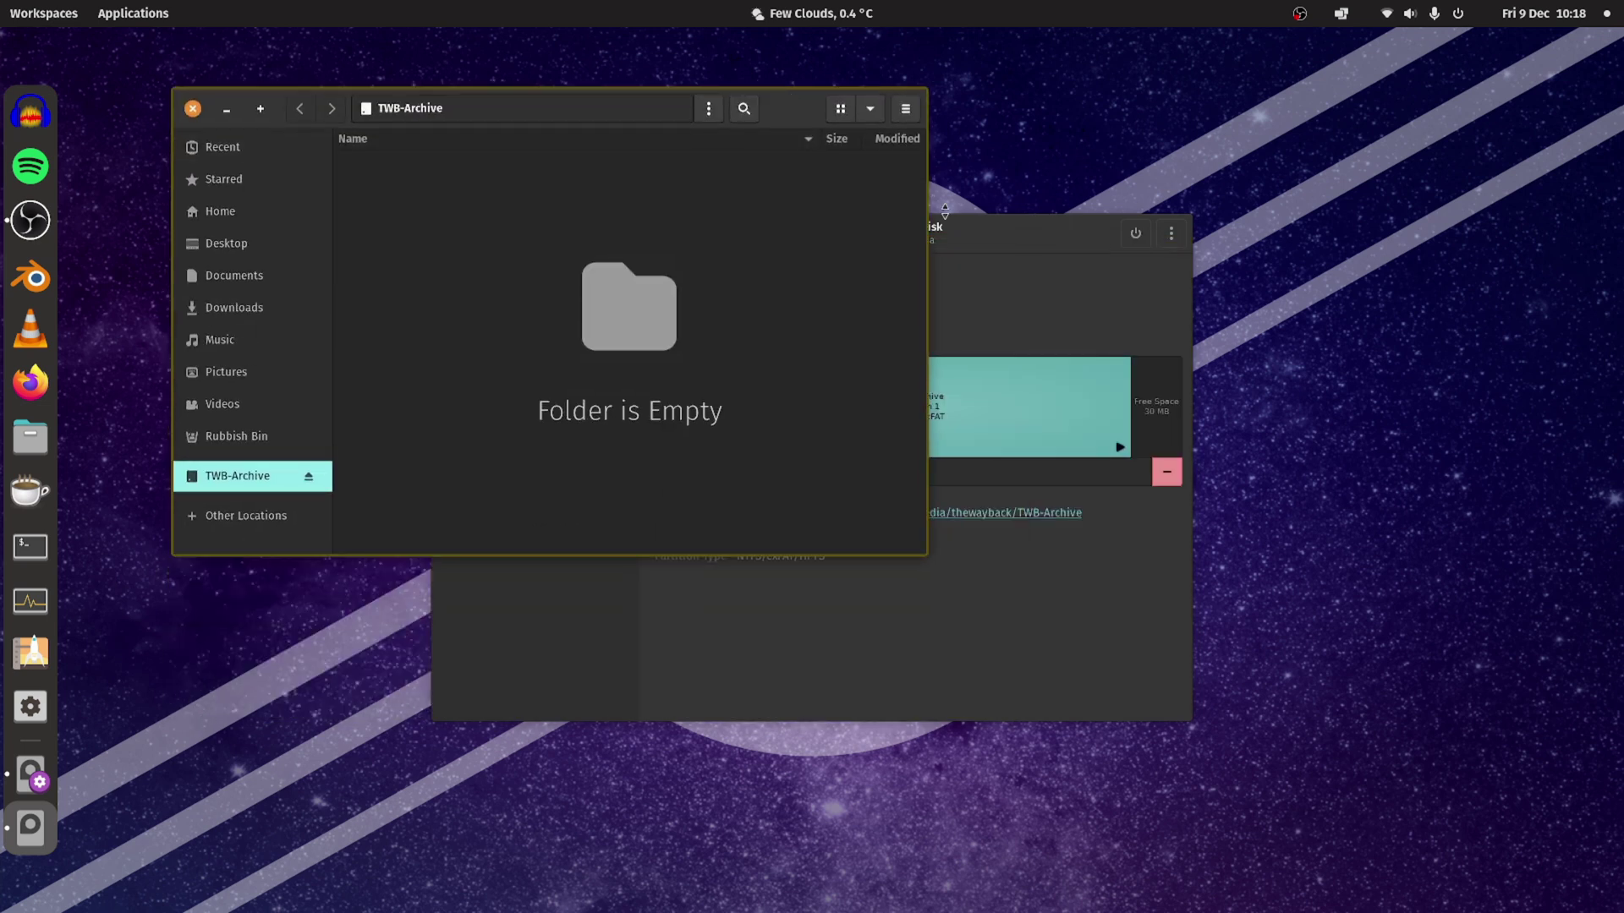
click(984, 229)
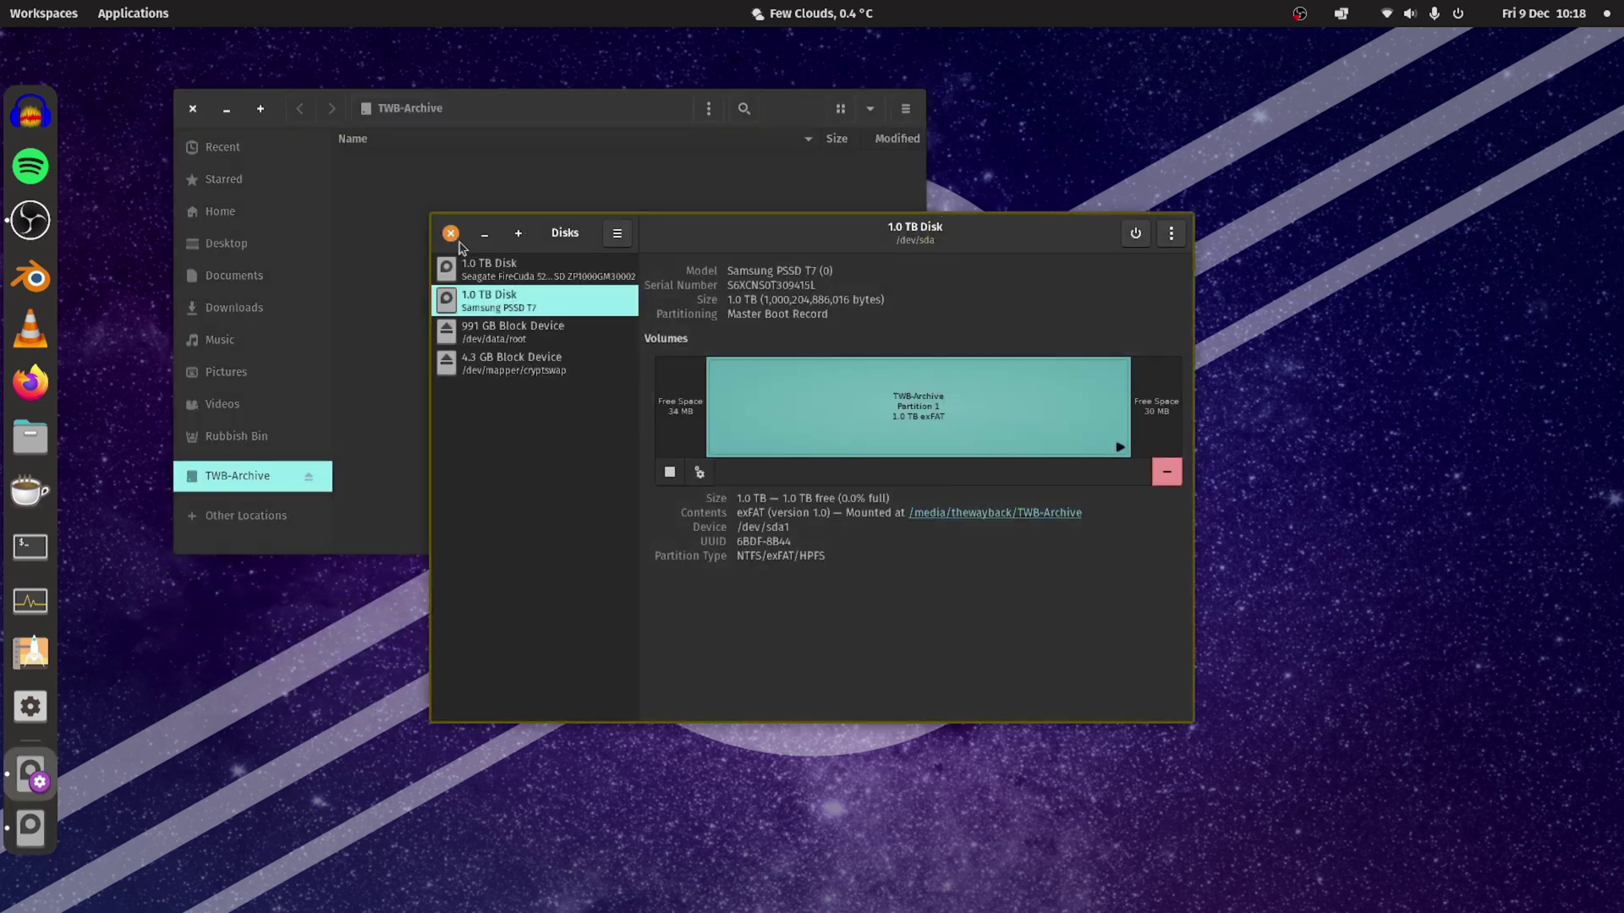
click(451, 234)
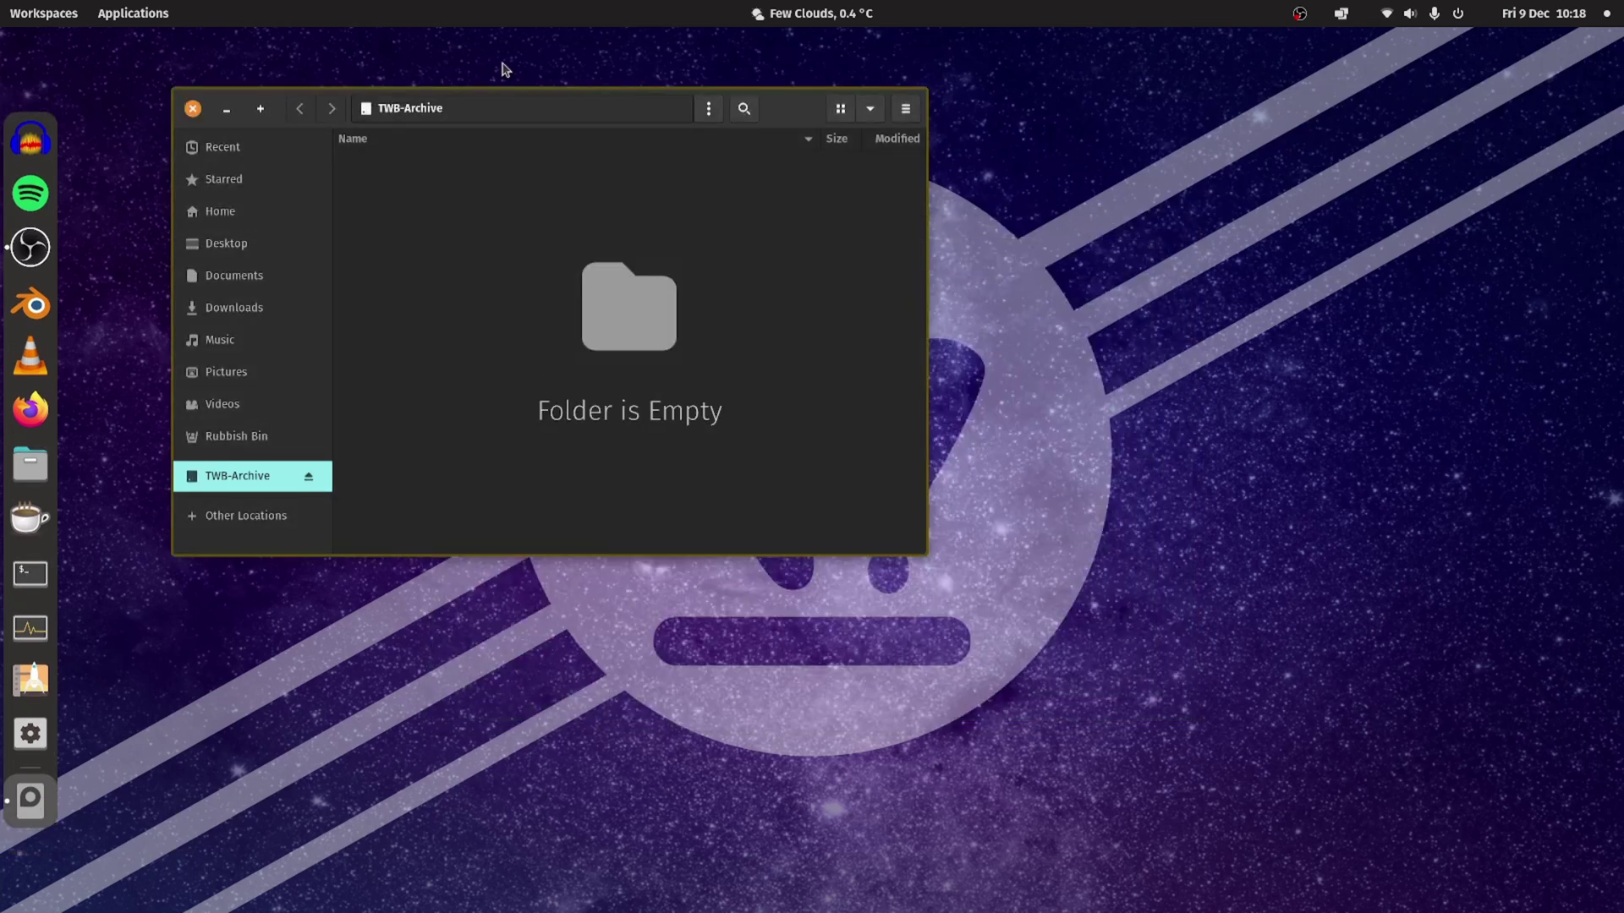
drag(803, 119, 1244, 134)
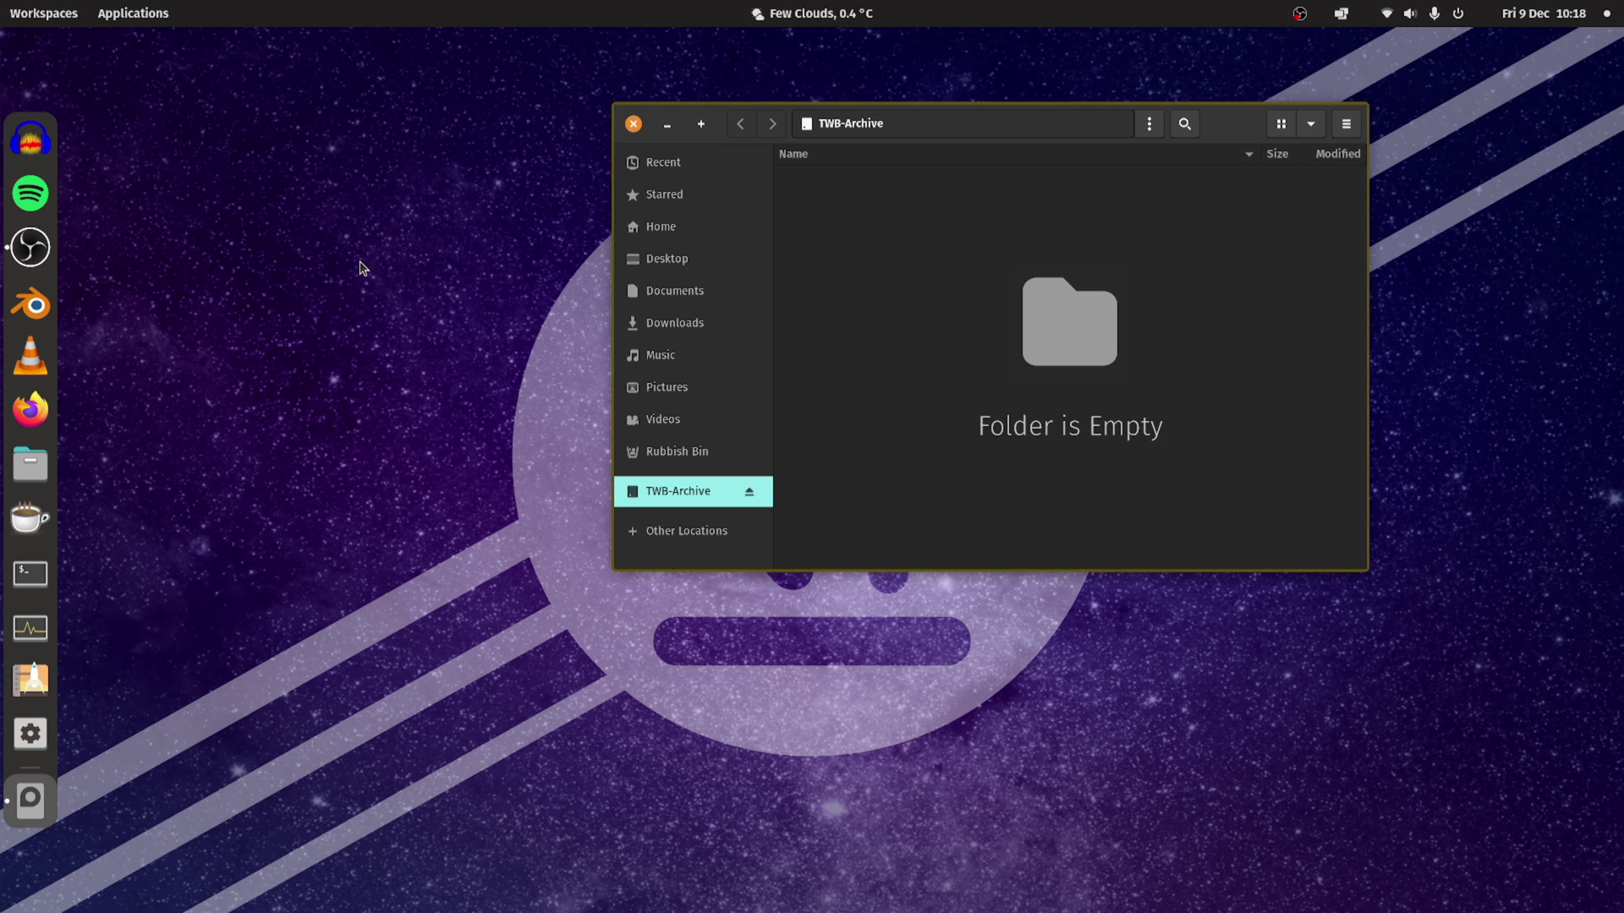
key(super)
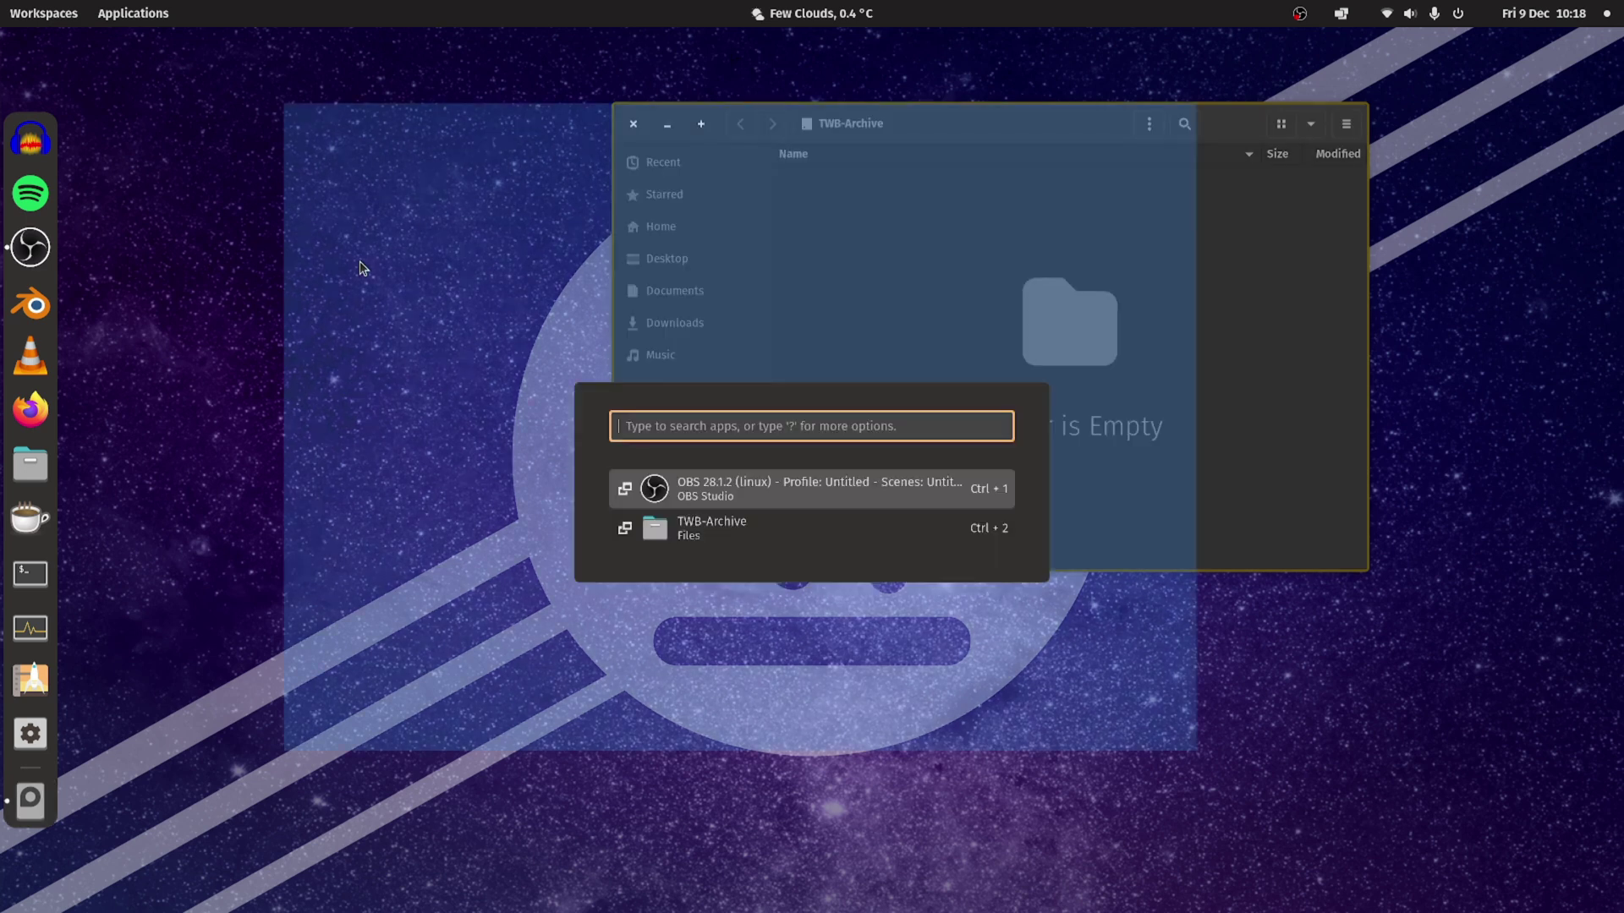
text(vera)
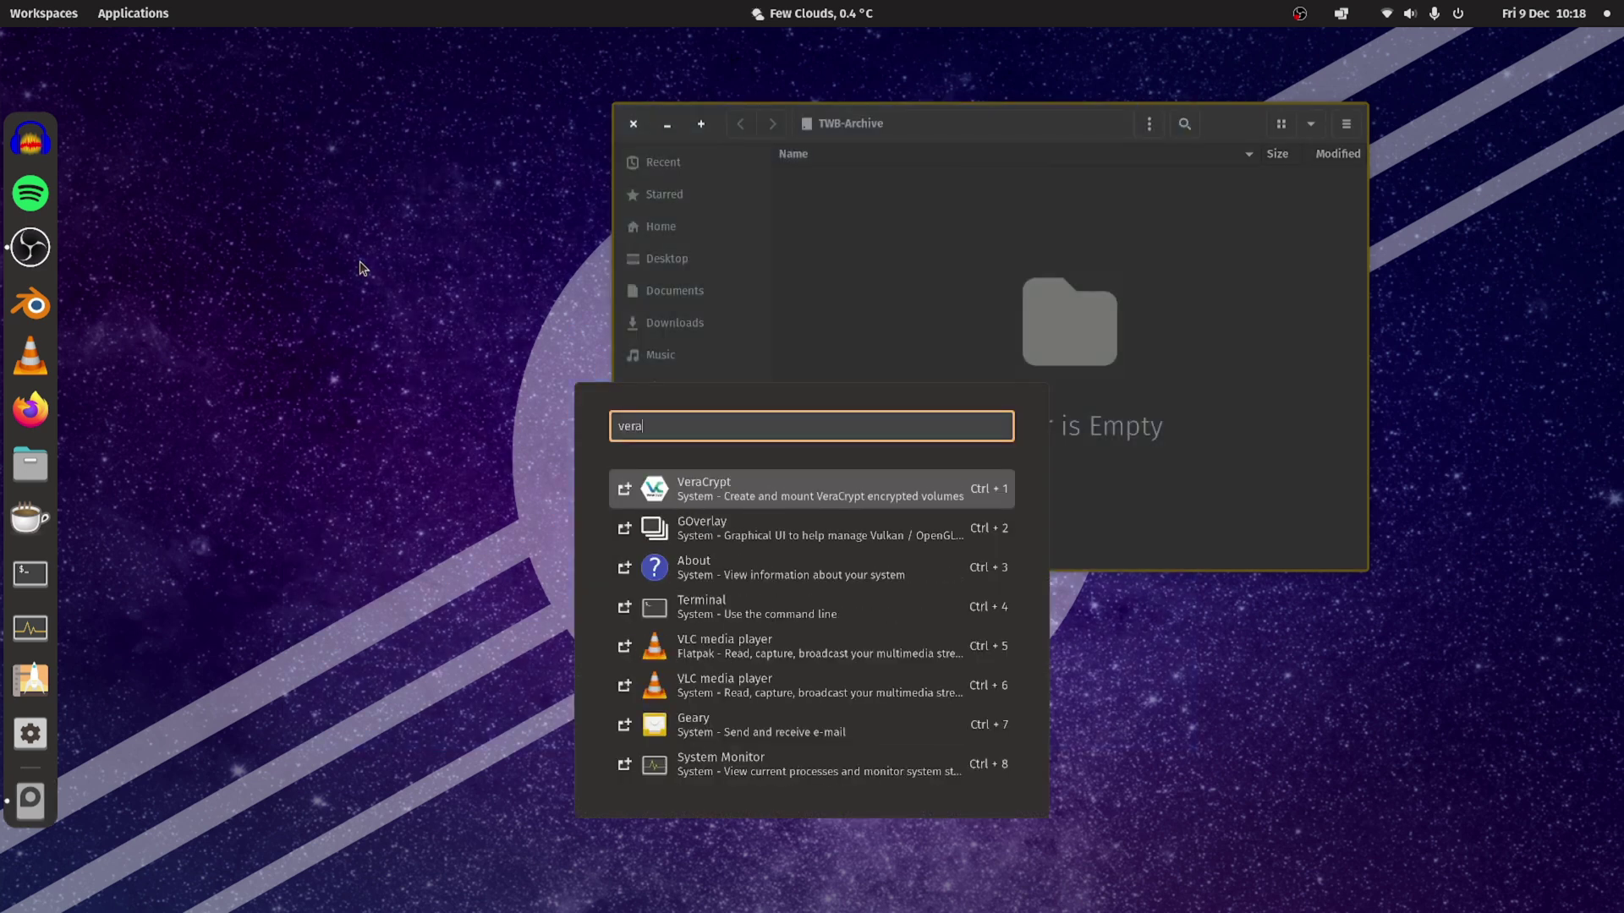
Launch VeraCrypt beside the file window and start the Volume Creation Wizard.
click(809, 499)
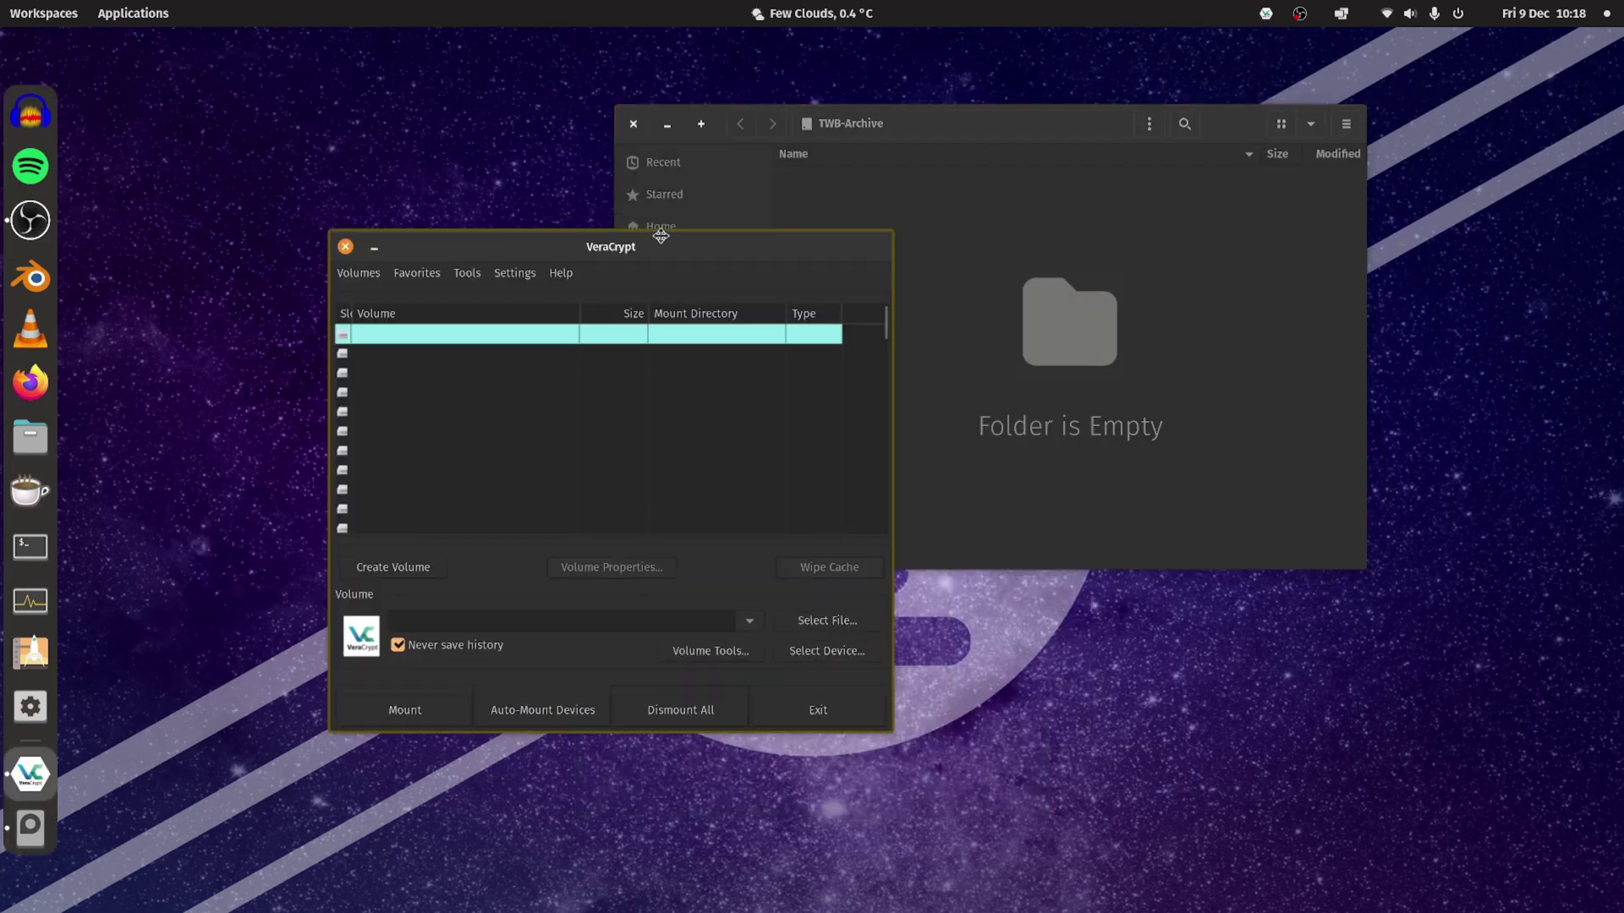
drag(951, 132, 1173, 261)
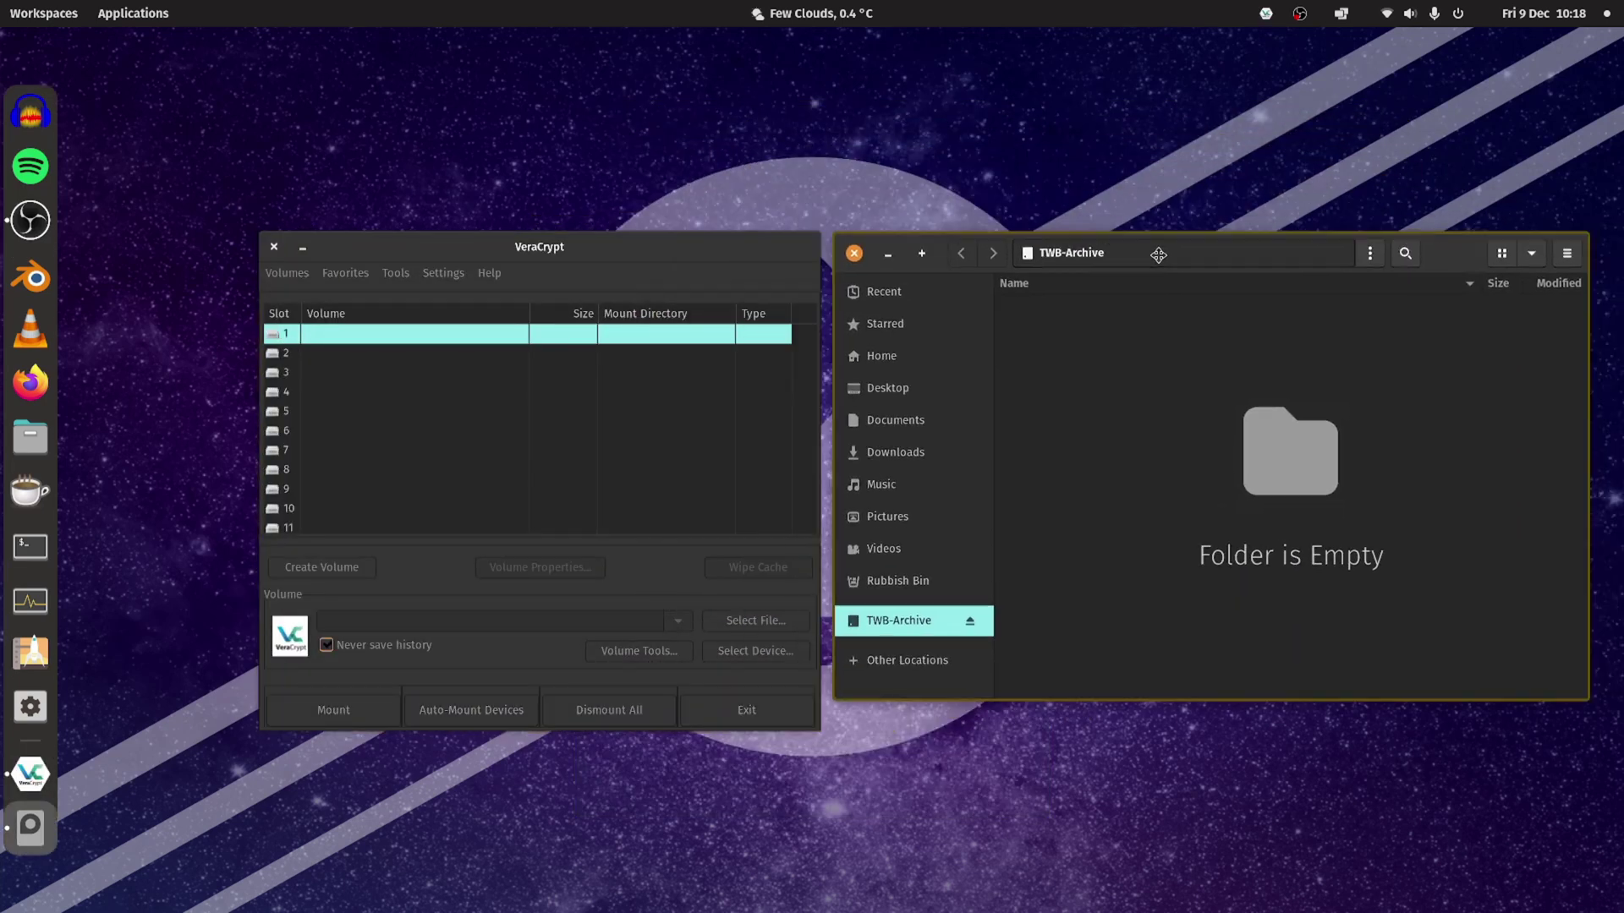
drag(678, 255, 625, 109)
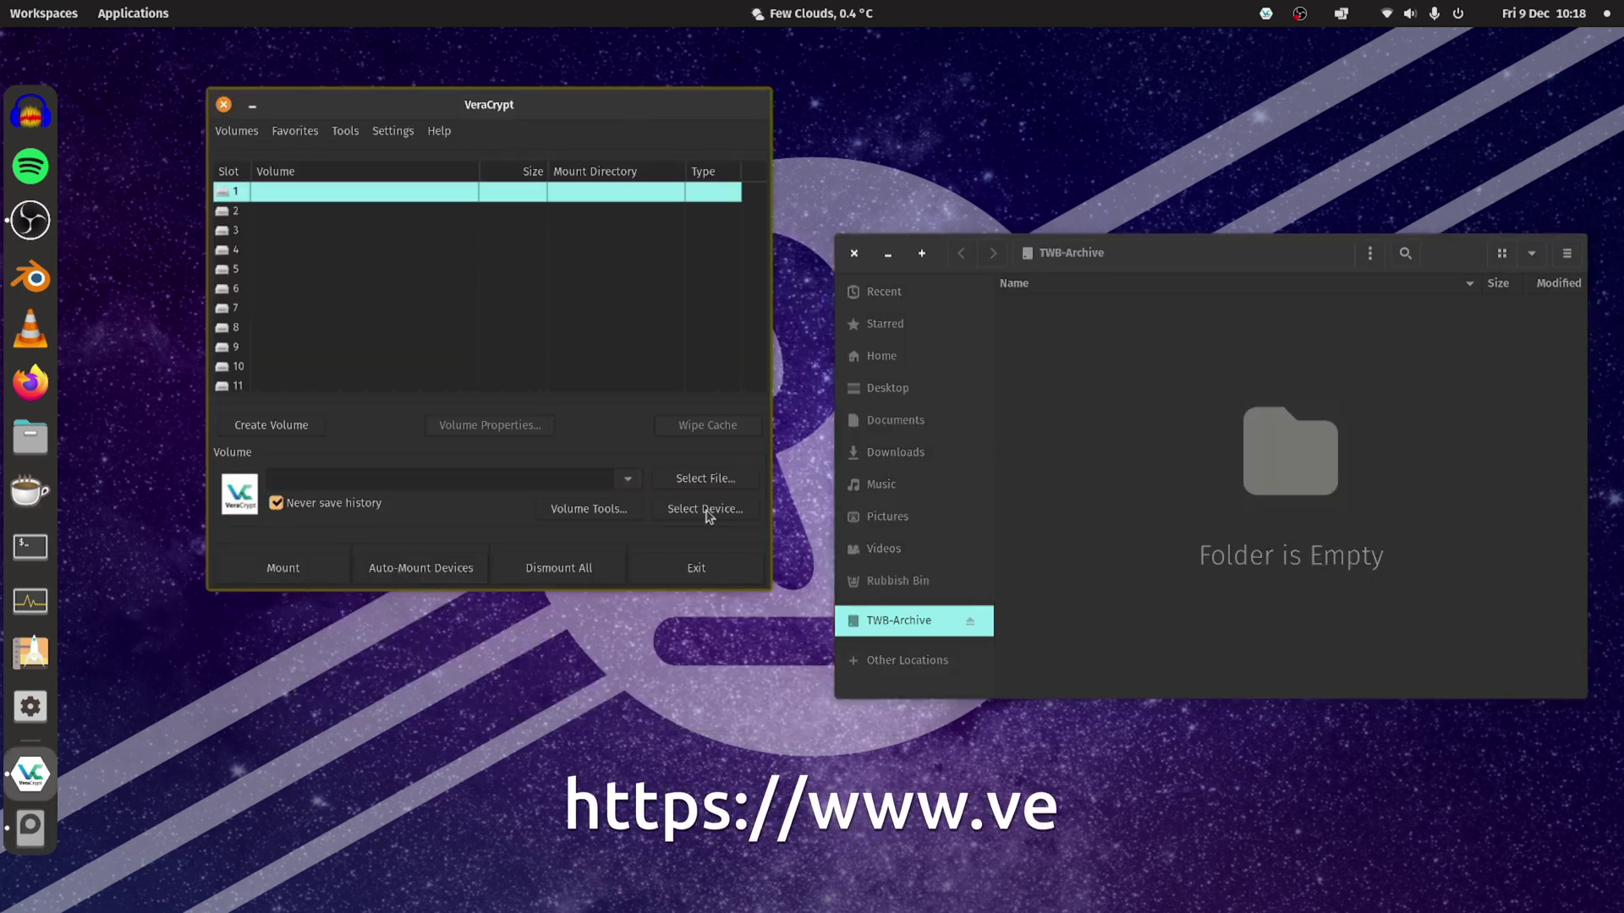
click(298, 427)
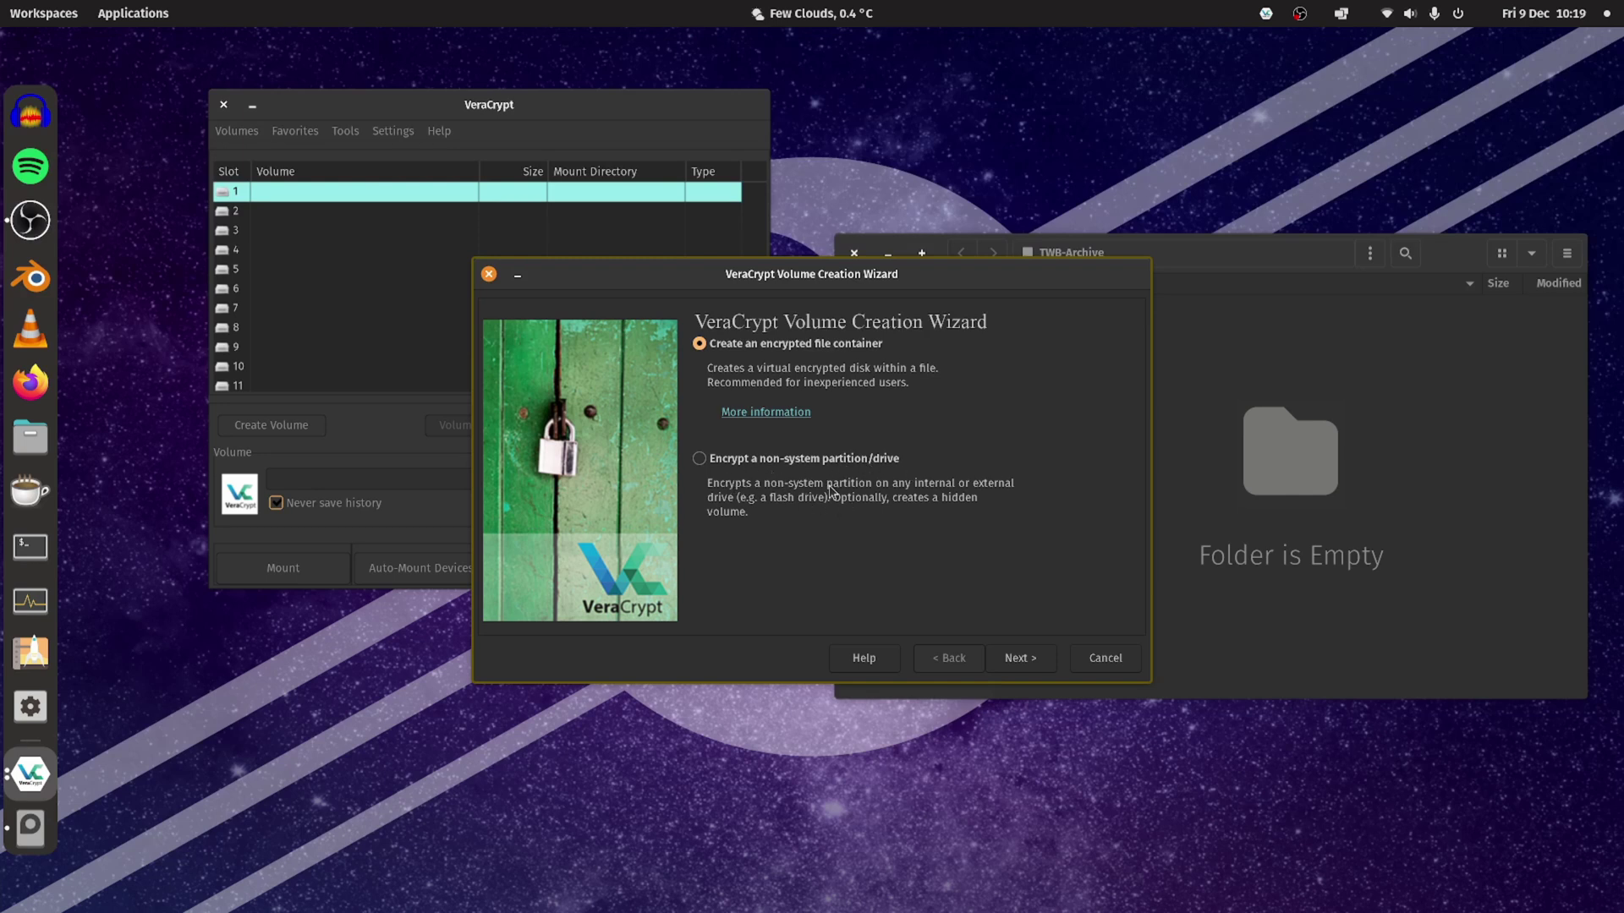
Choose to encrypt a non-system partition as a standard VeraCrypt volume.
click(700, 462)
click(1020, 658)
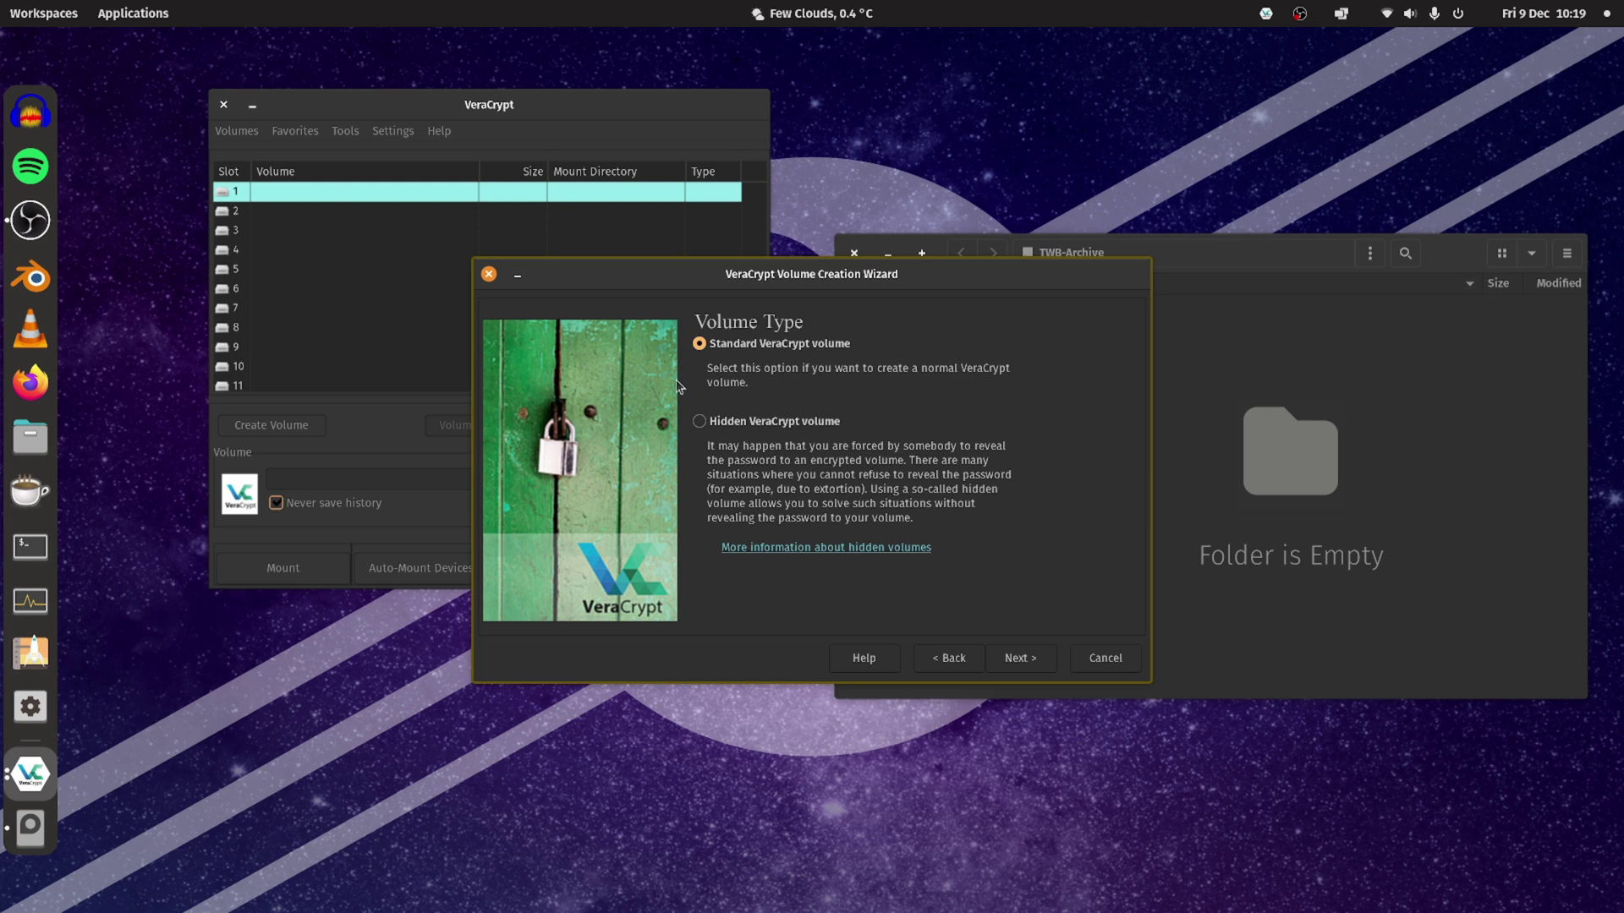
click(1020, 658)
Select /dev/sda1 as the device, widening the list to show its TWB-Archive mount path.
click(1051, 350)
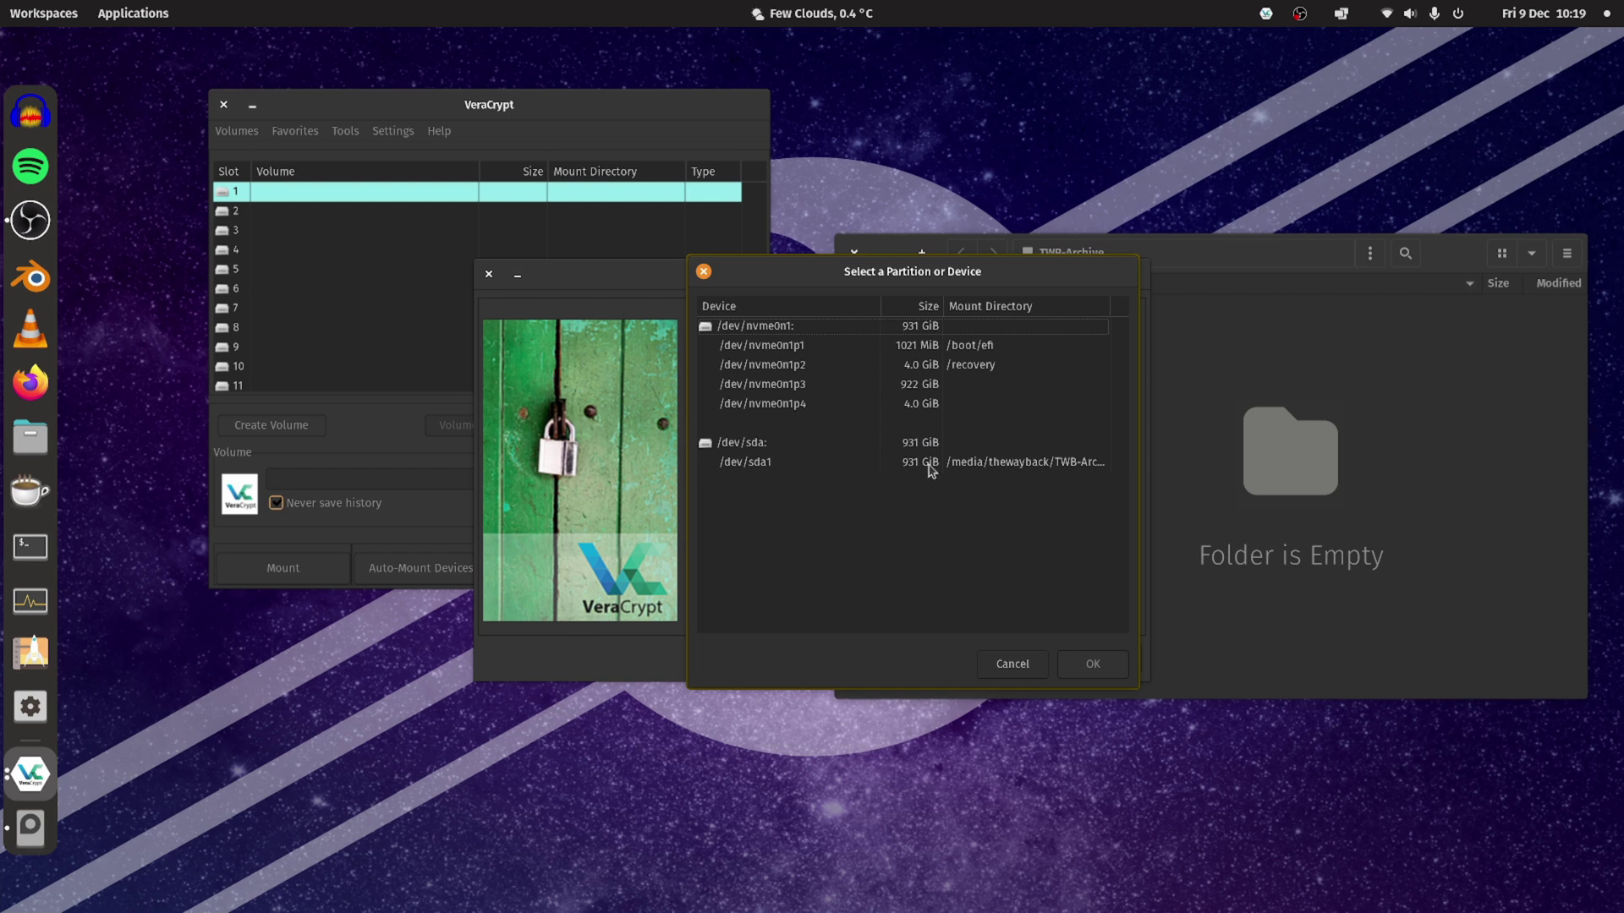
click(1067, 463)
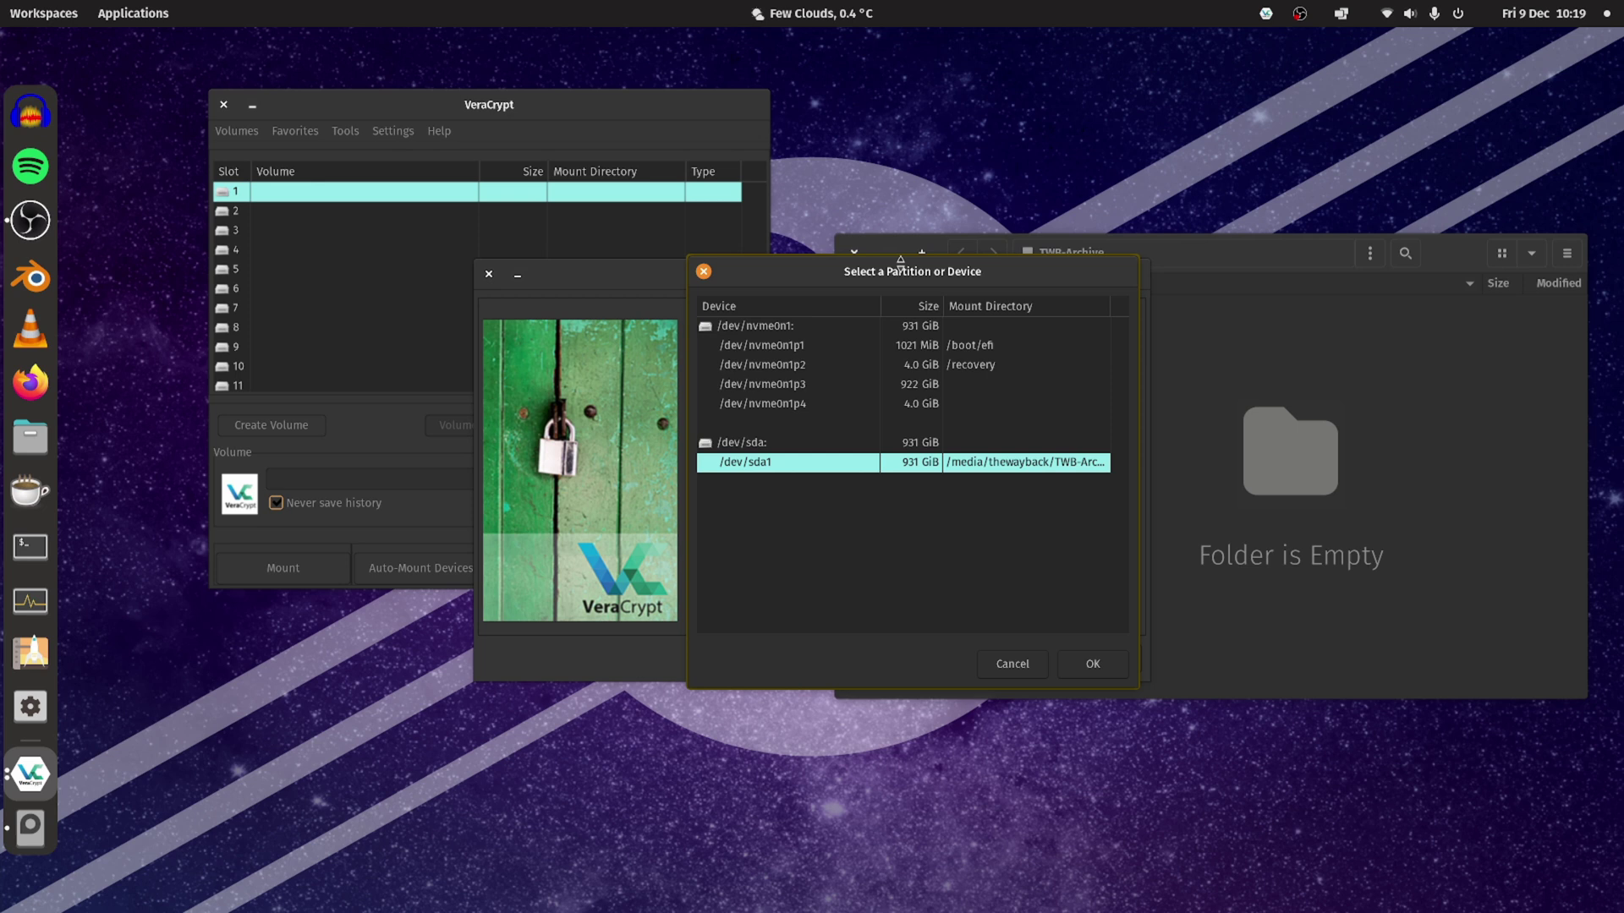
drag(686, 299, 458, 300)
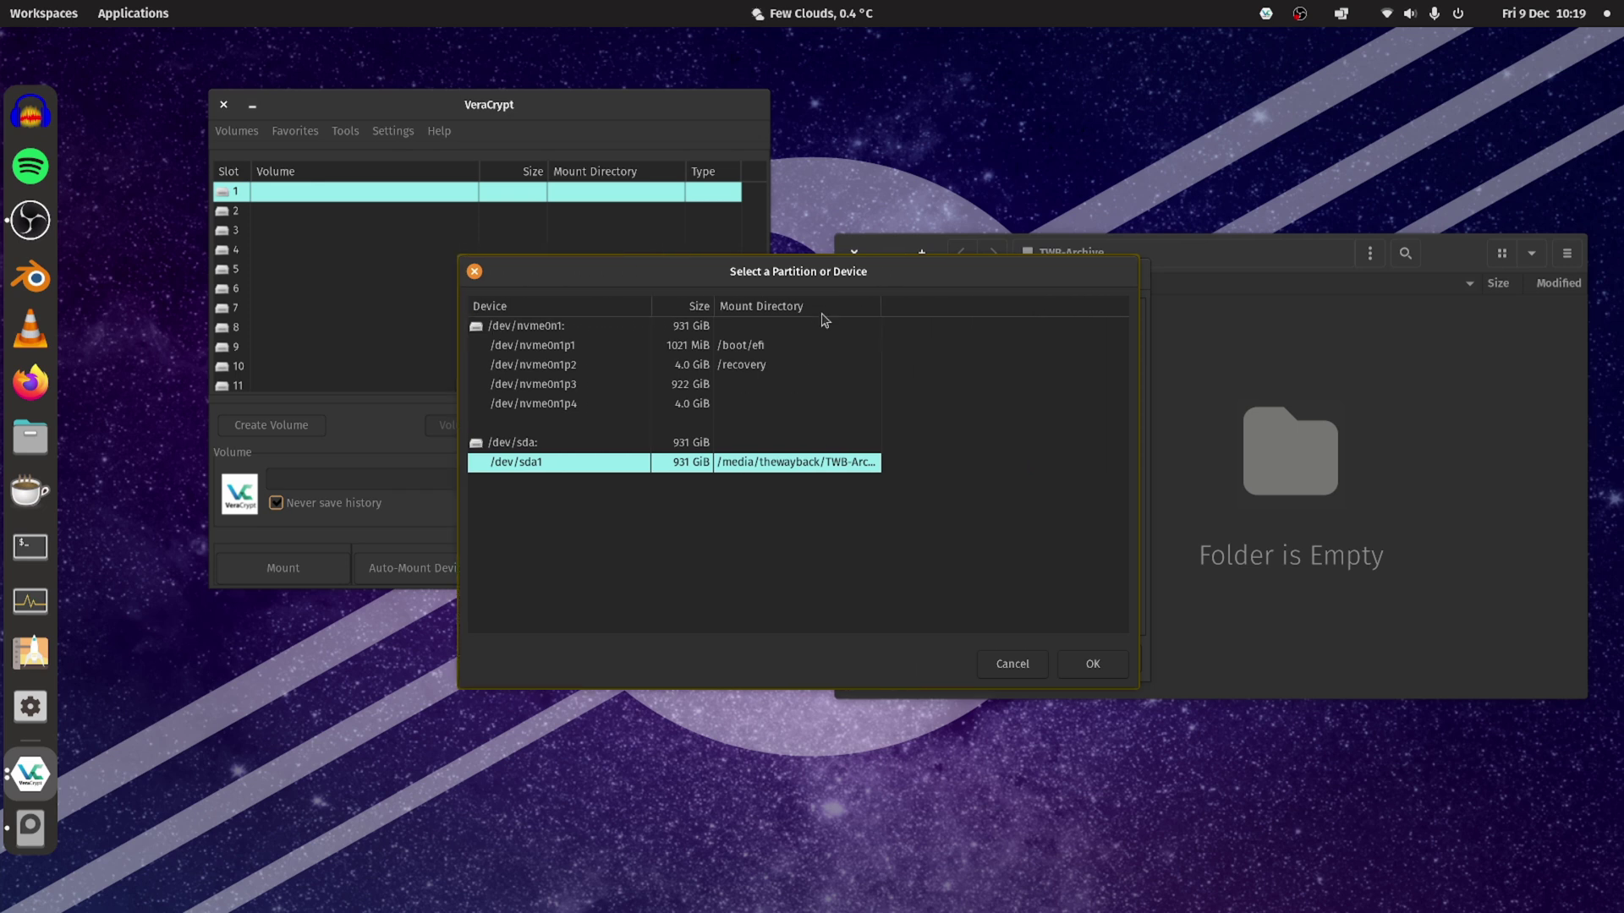
drag(882, 309, 1082, 311)
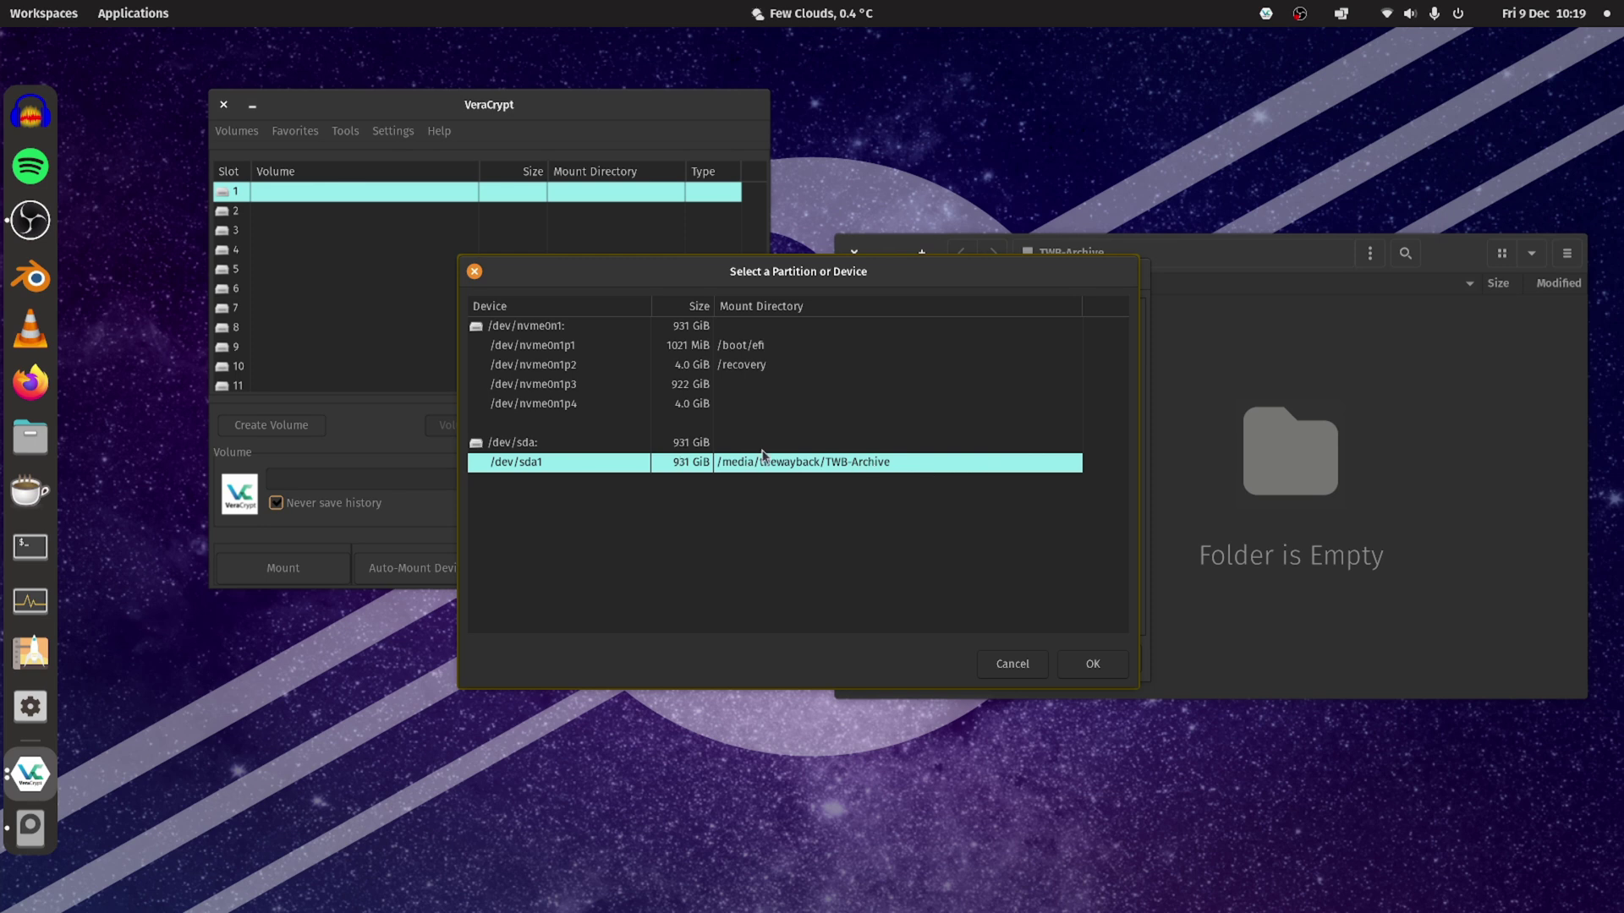
Confirm /dev/sda1, approve whole-partition encryption, enter the admin password, and accept formatting.
click(1091, 663)
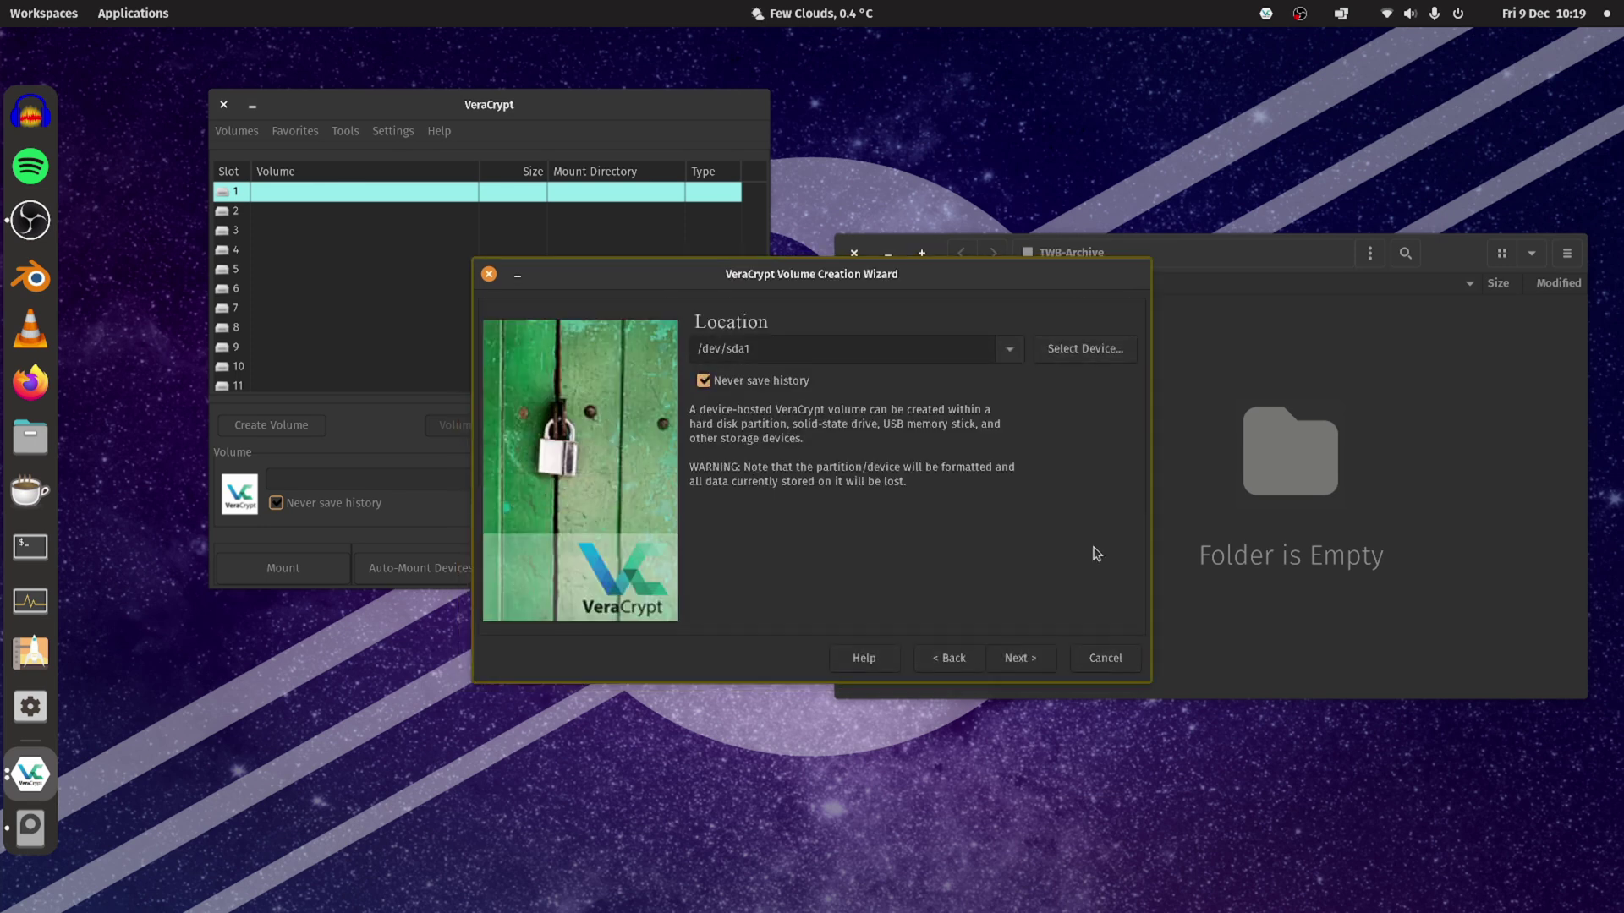
key(Return)
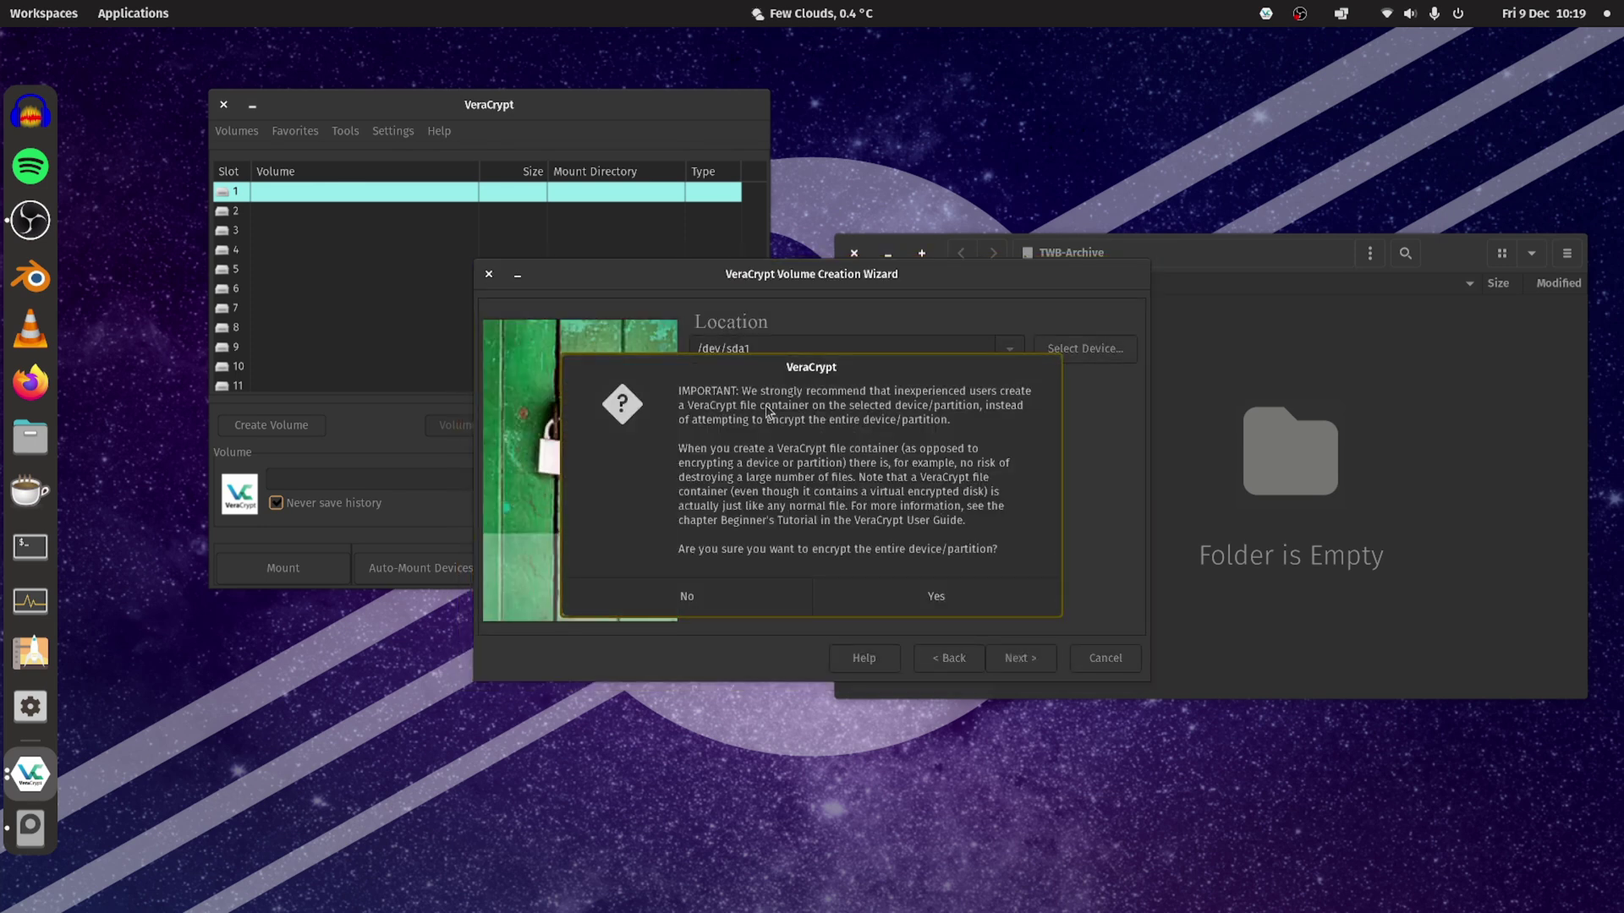
click(930, 602)
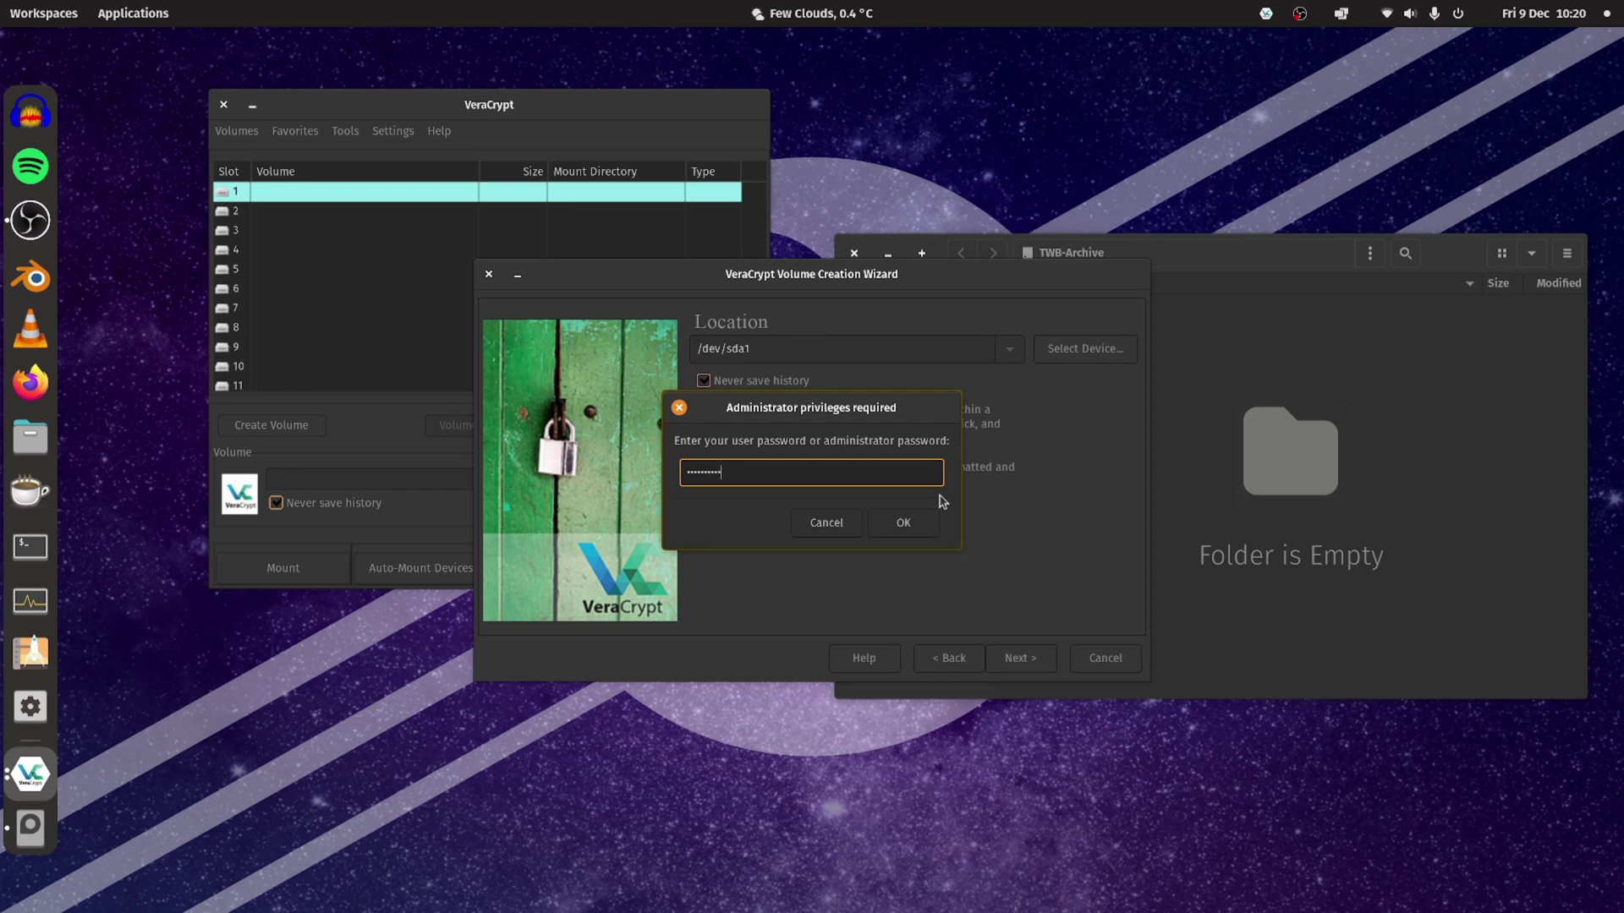
click(903, 523)
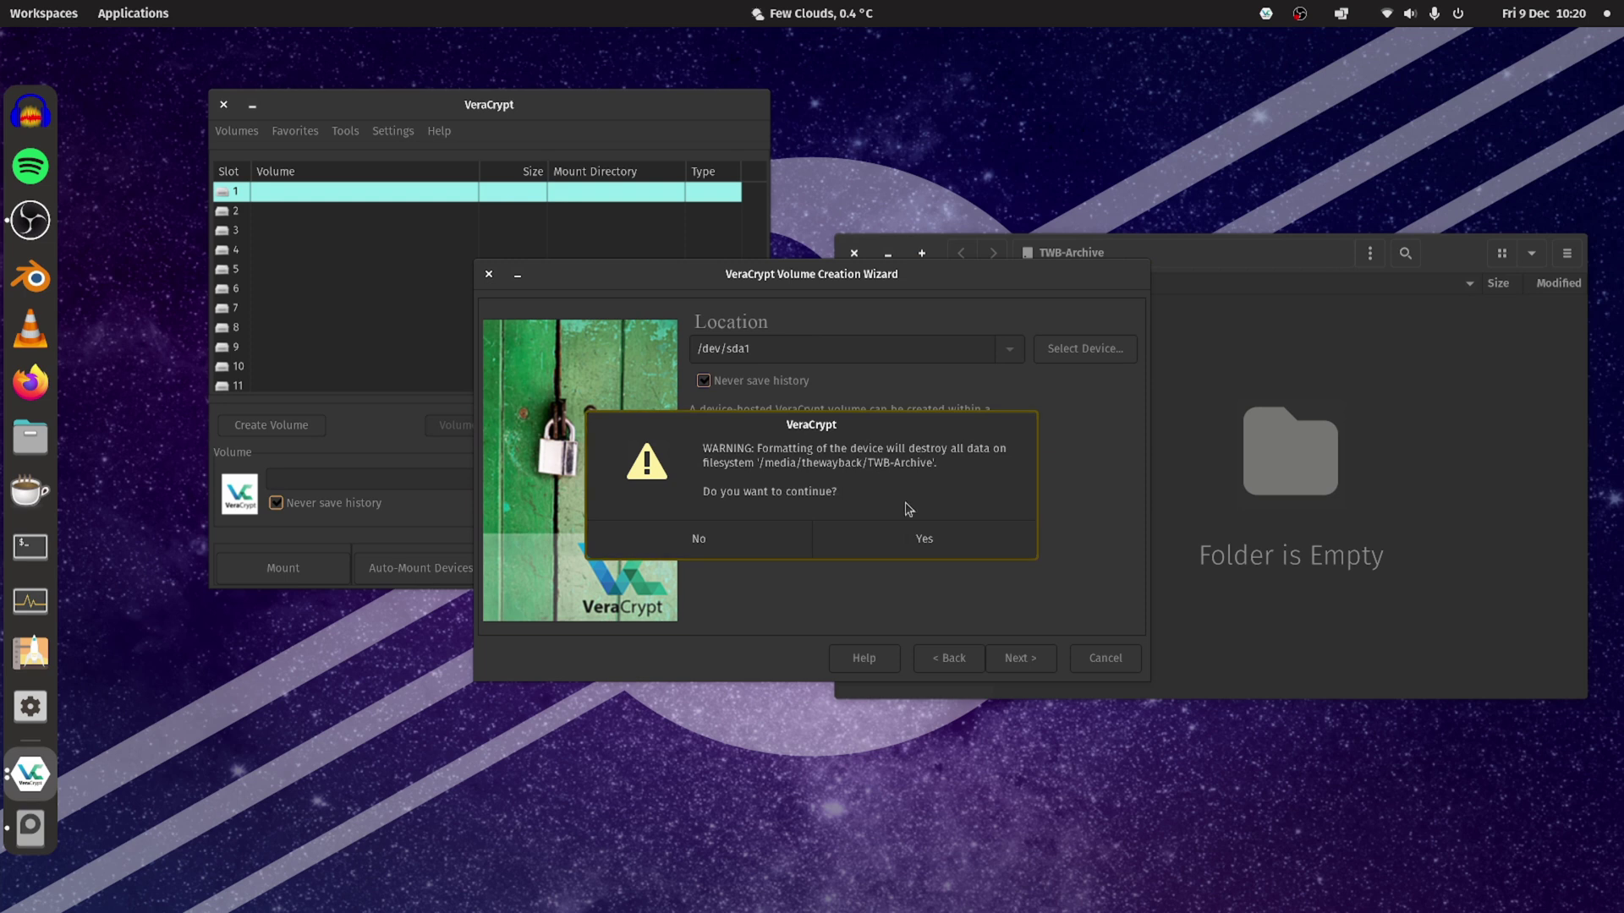
click(913, 539)
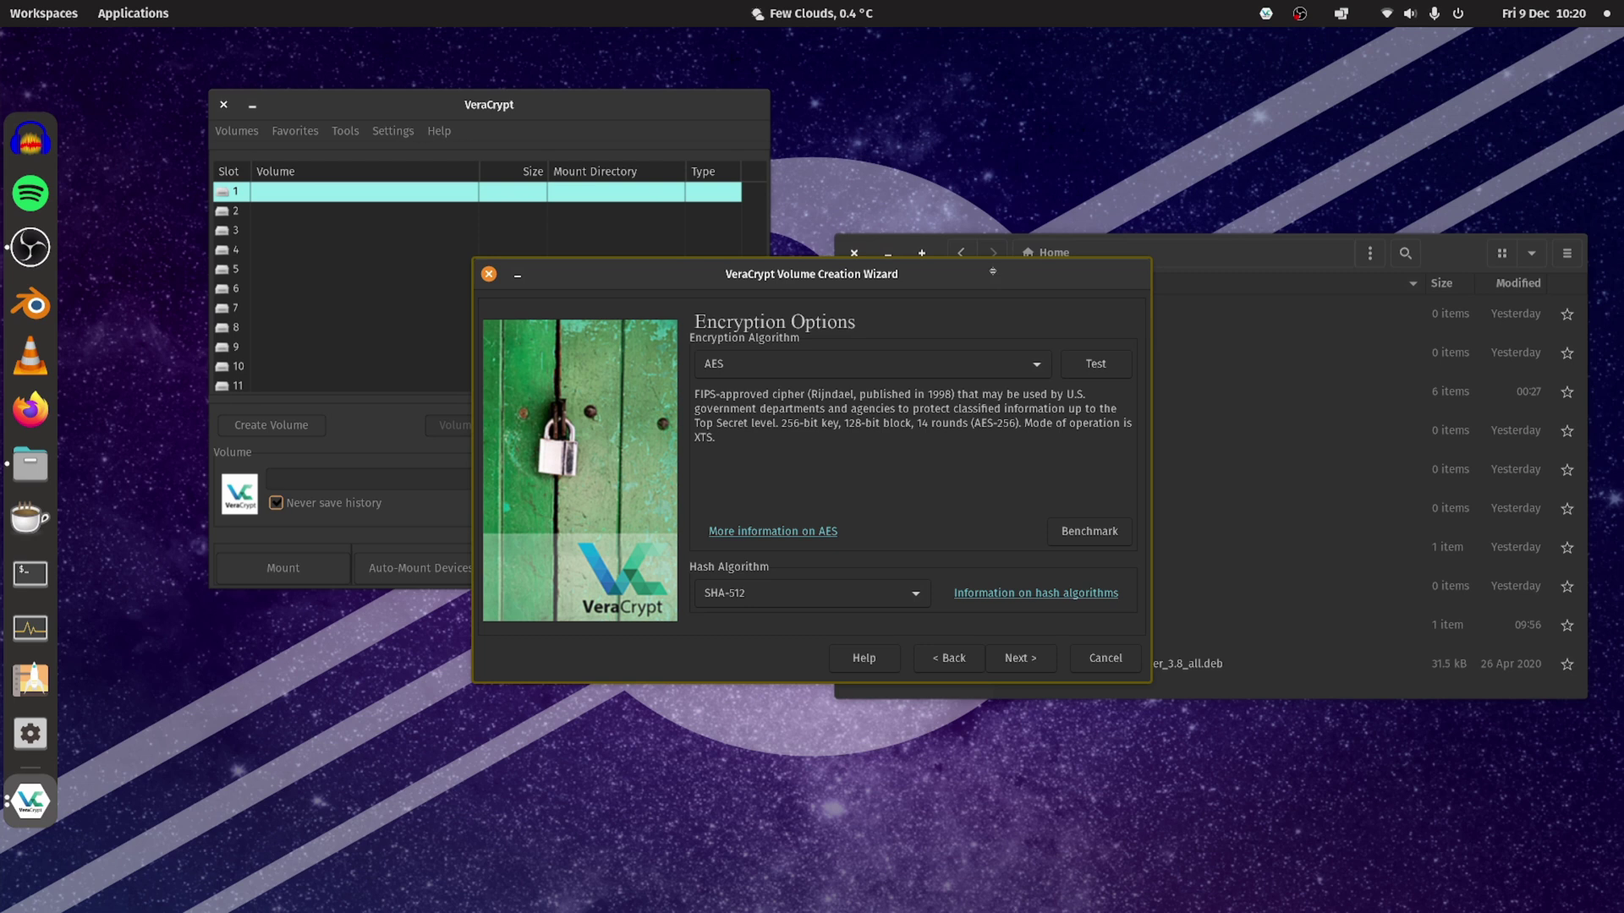
Keep AES as the new volume's encryption algorithm.
drag(992, 271, 1009, 200)
click(884, 248)
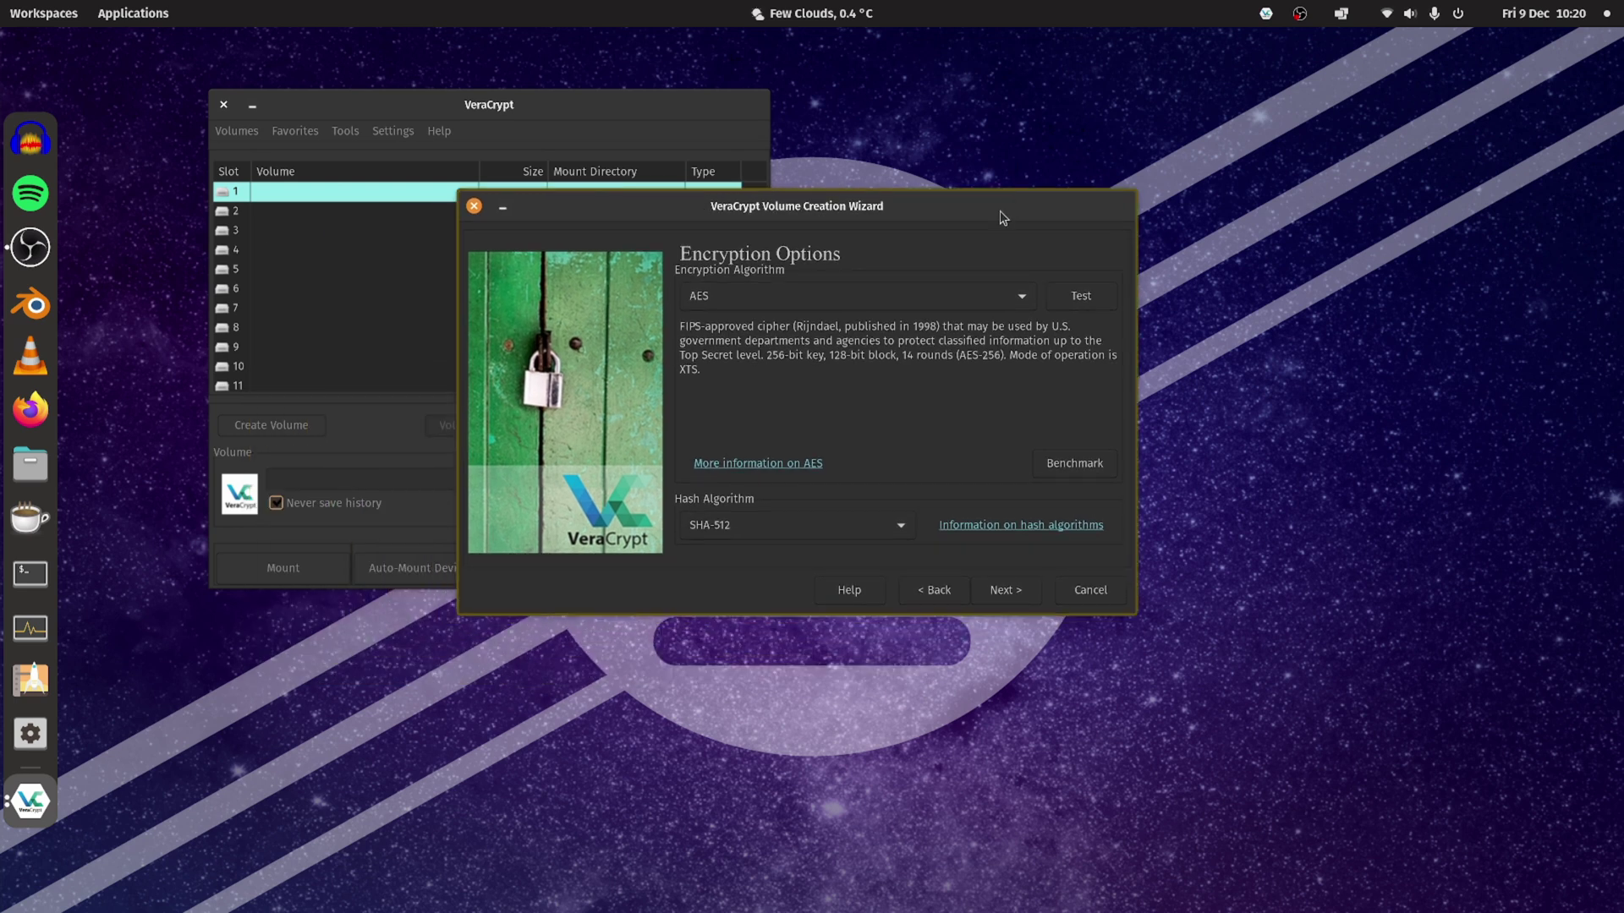
click(1023, 297)
click(968, 301)
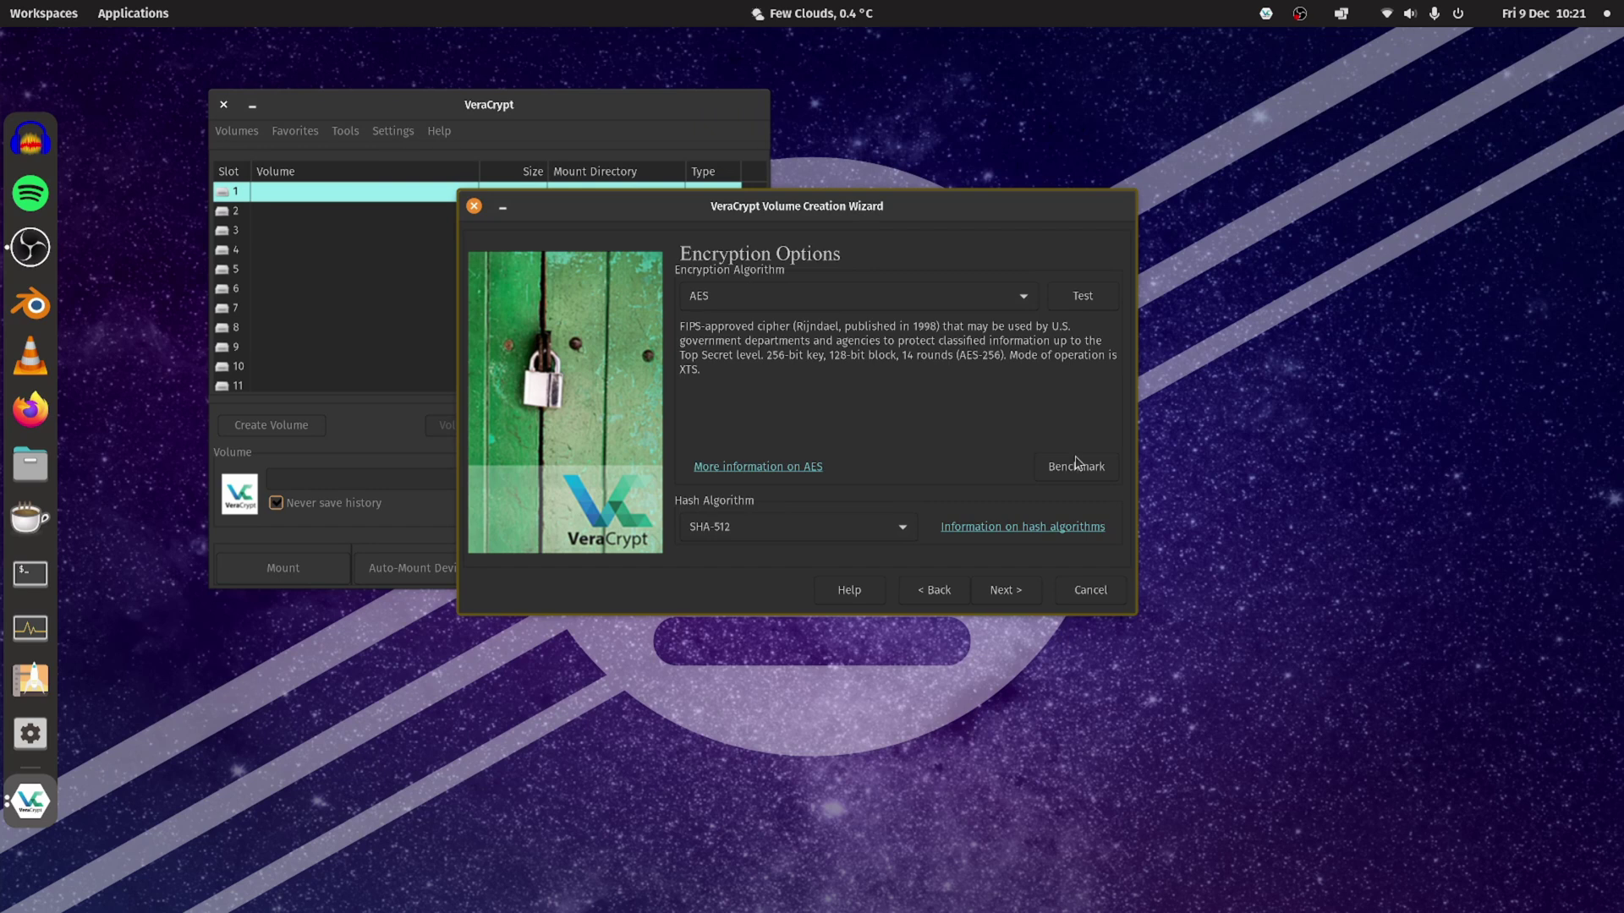
Enter the volume password in both fields and advance to the Large Files question.
click(1017, 597)
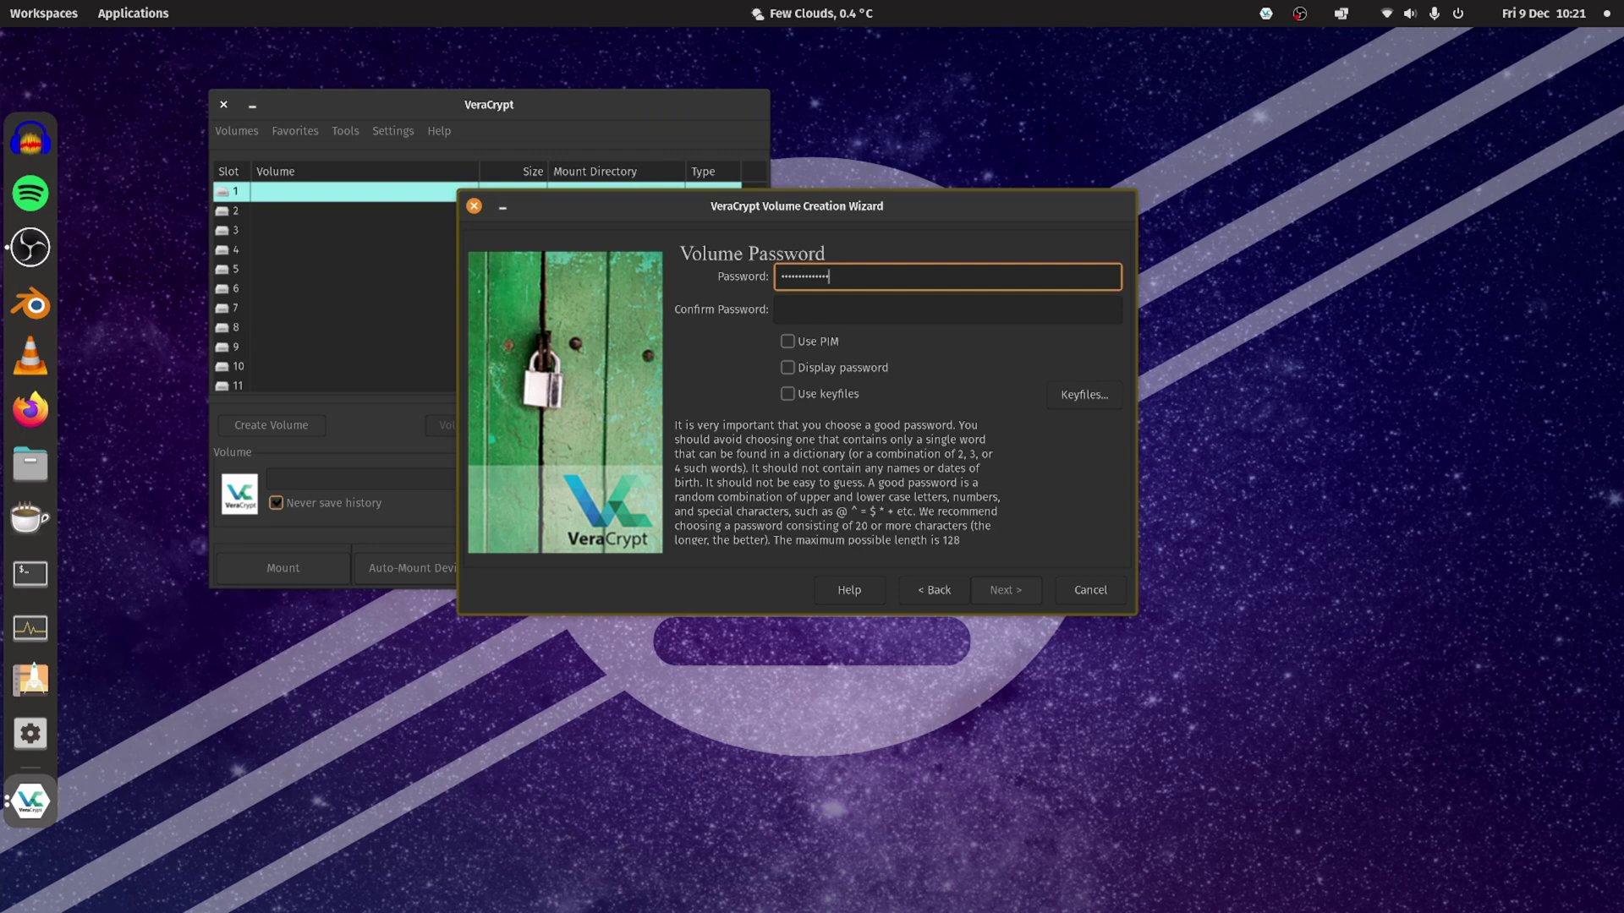
key(Tab)
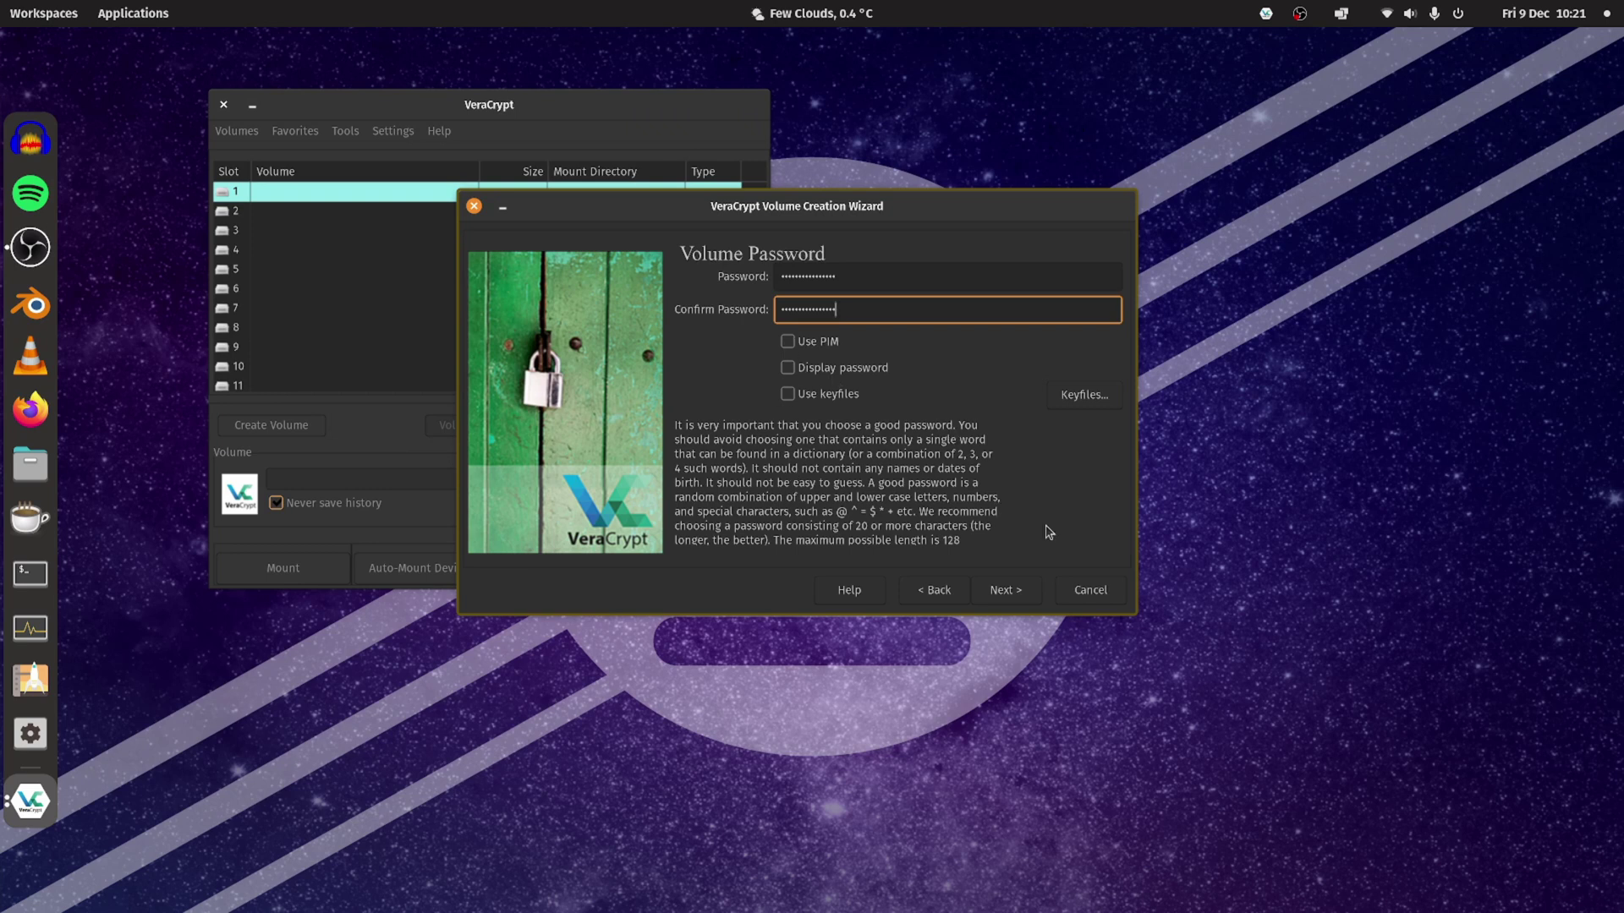
click(1012, 592)
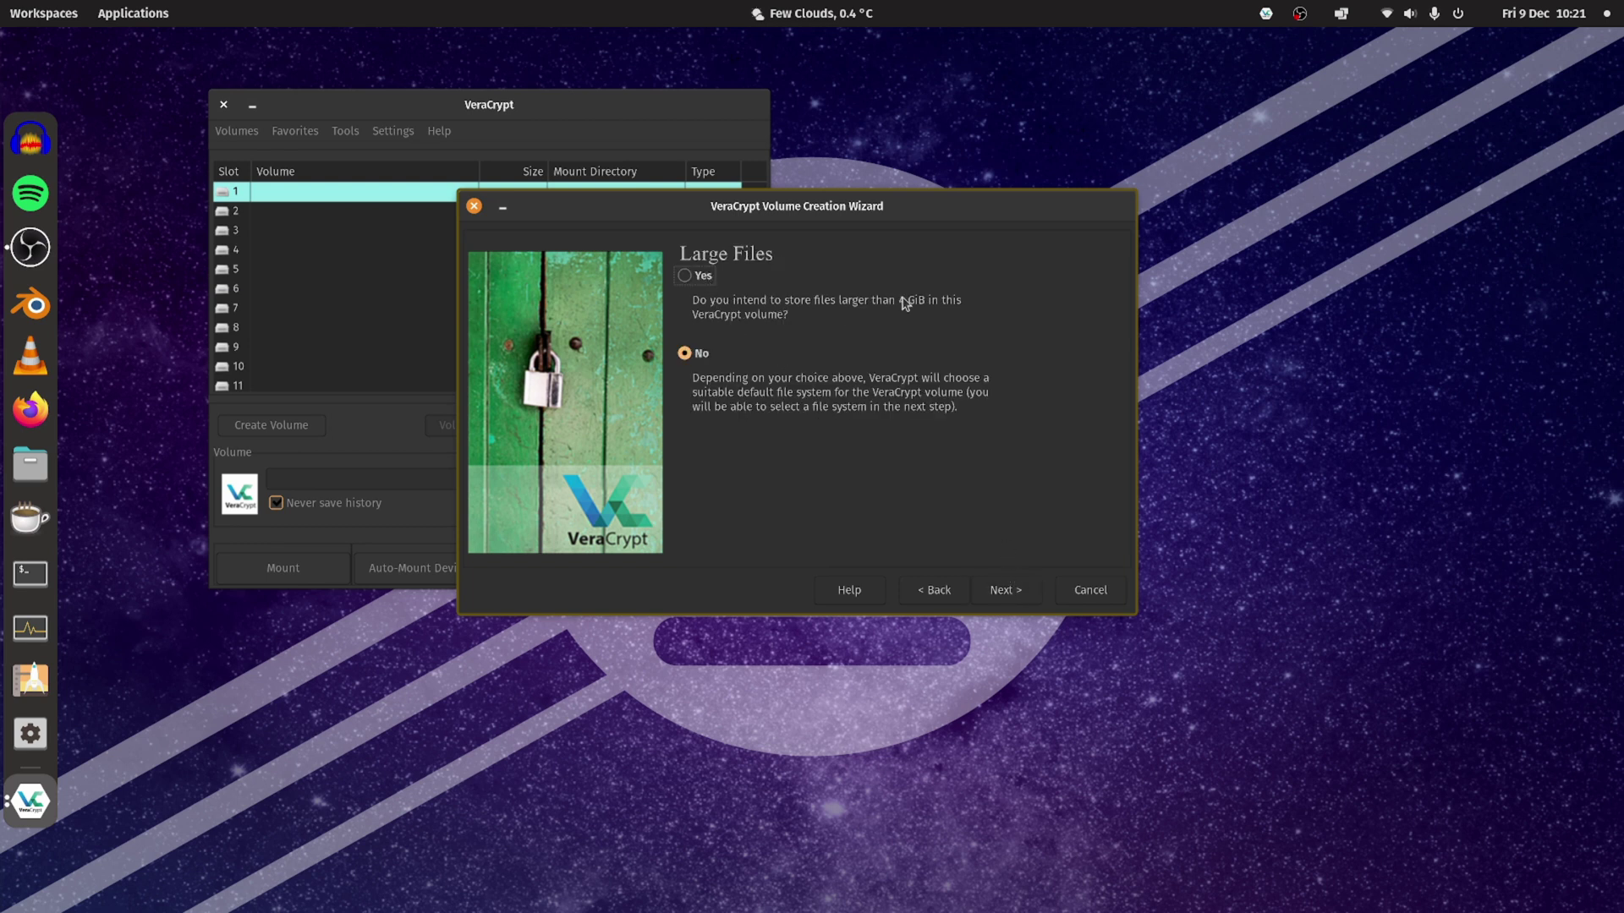
Allow files larger than 4 GiB and choose exFAT as the filesystem.
click(685, 276)
click(1022, 592)
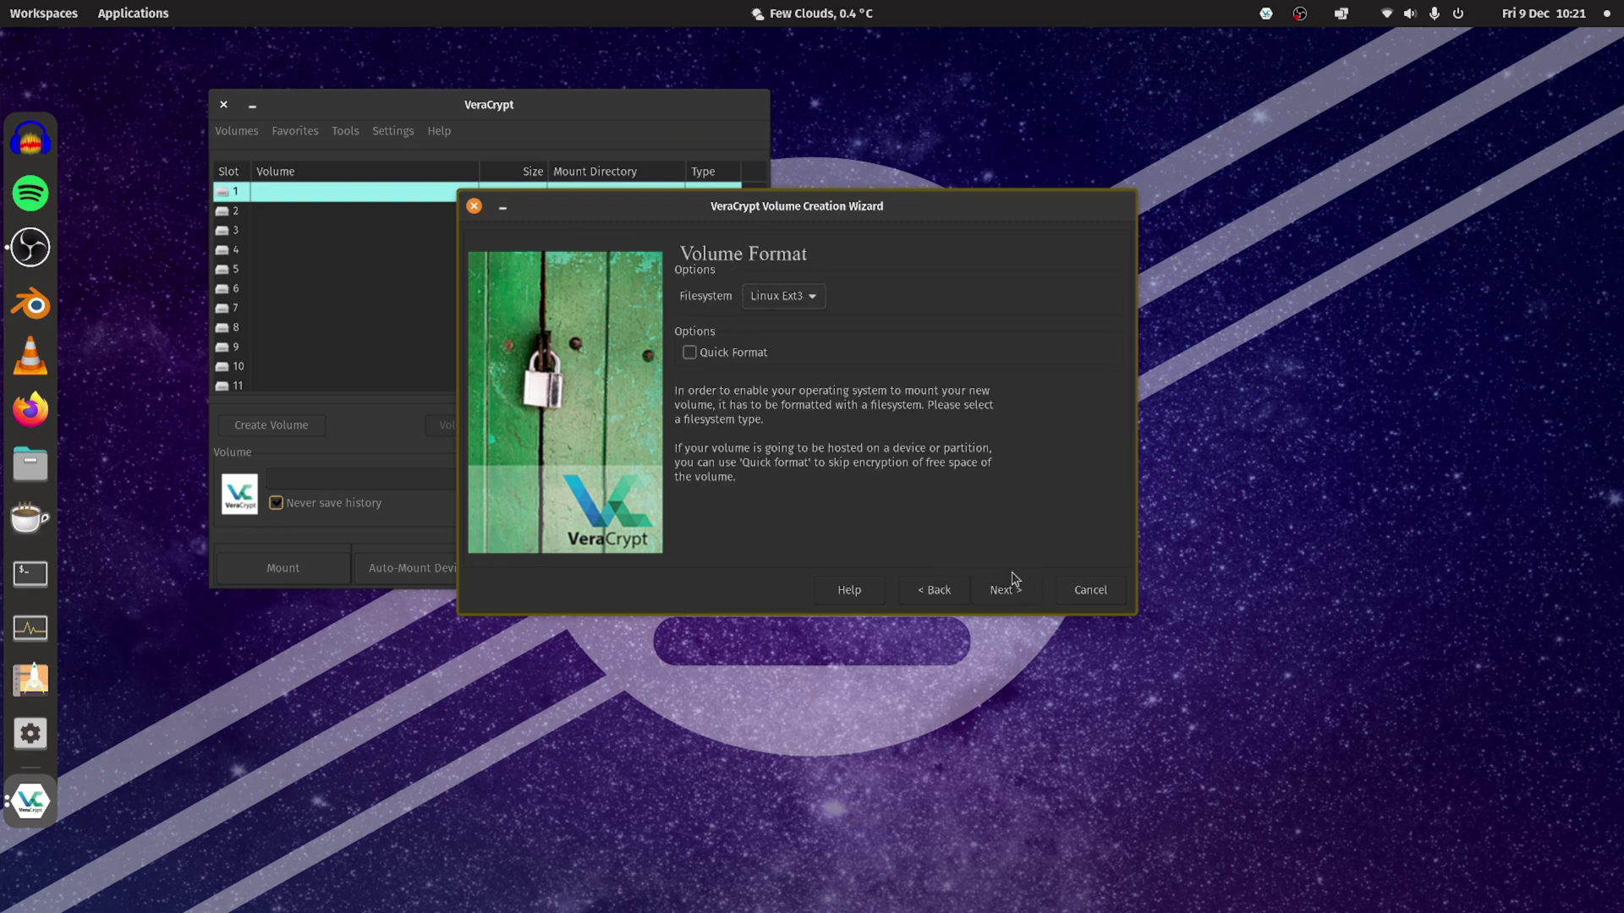
click(817, 298)
click(801, 372)
Enable and confirm Quick Format, and keep mounting on other platforms.
click(689, 353)
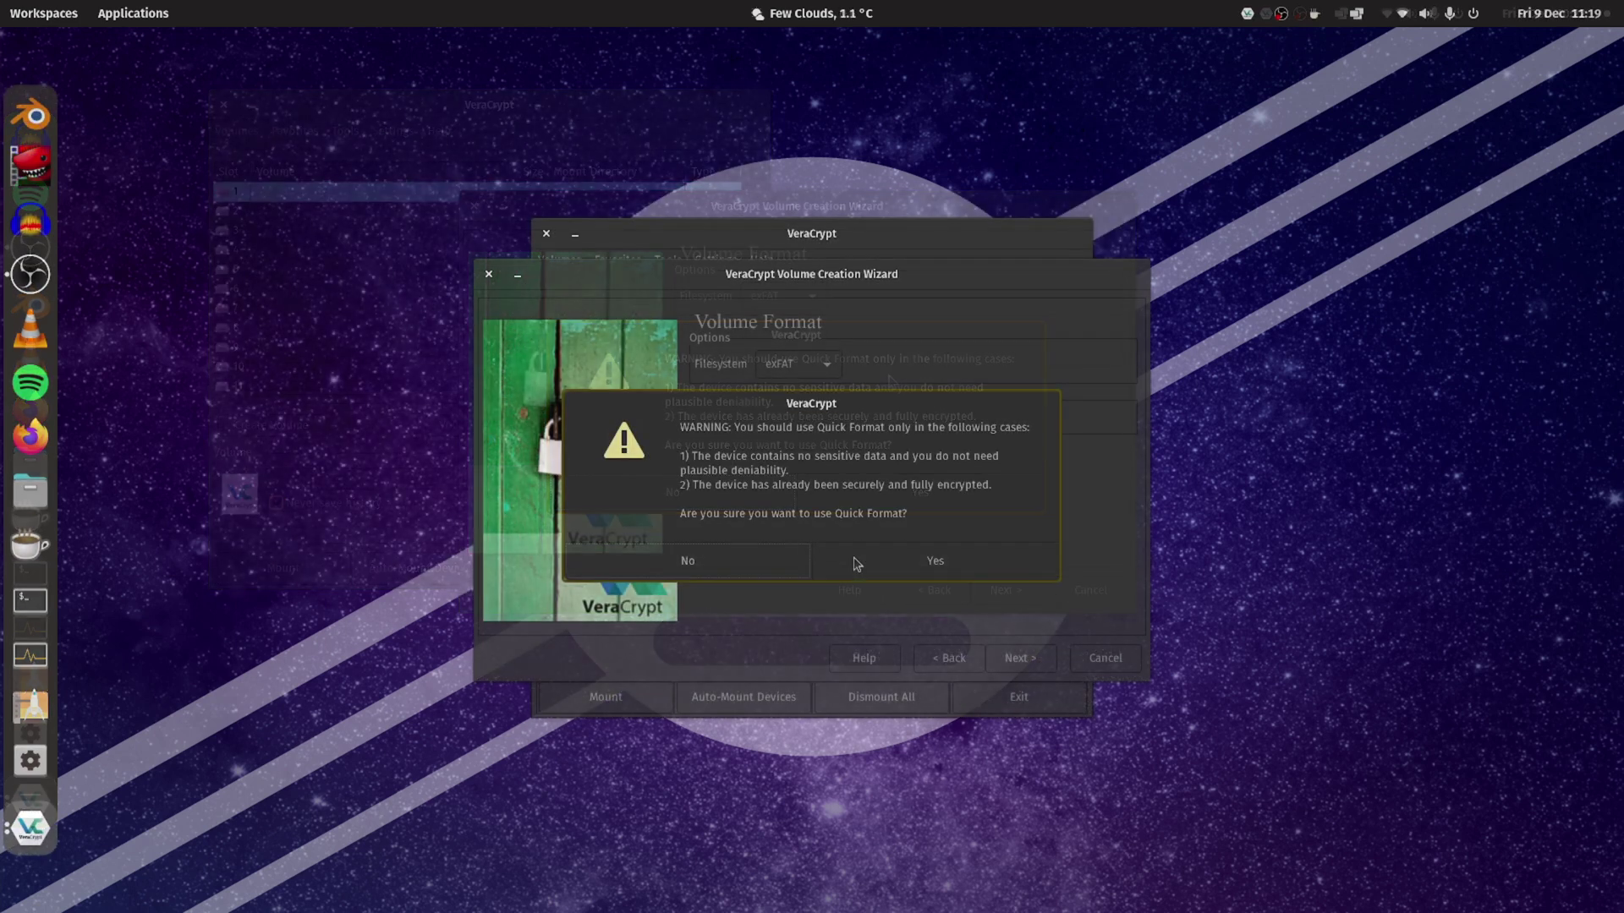
click(856, 564)
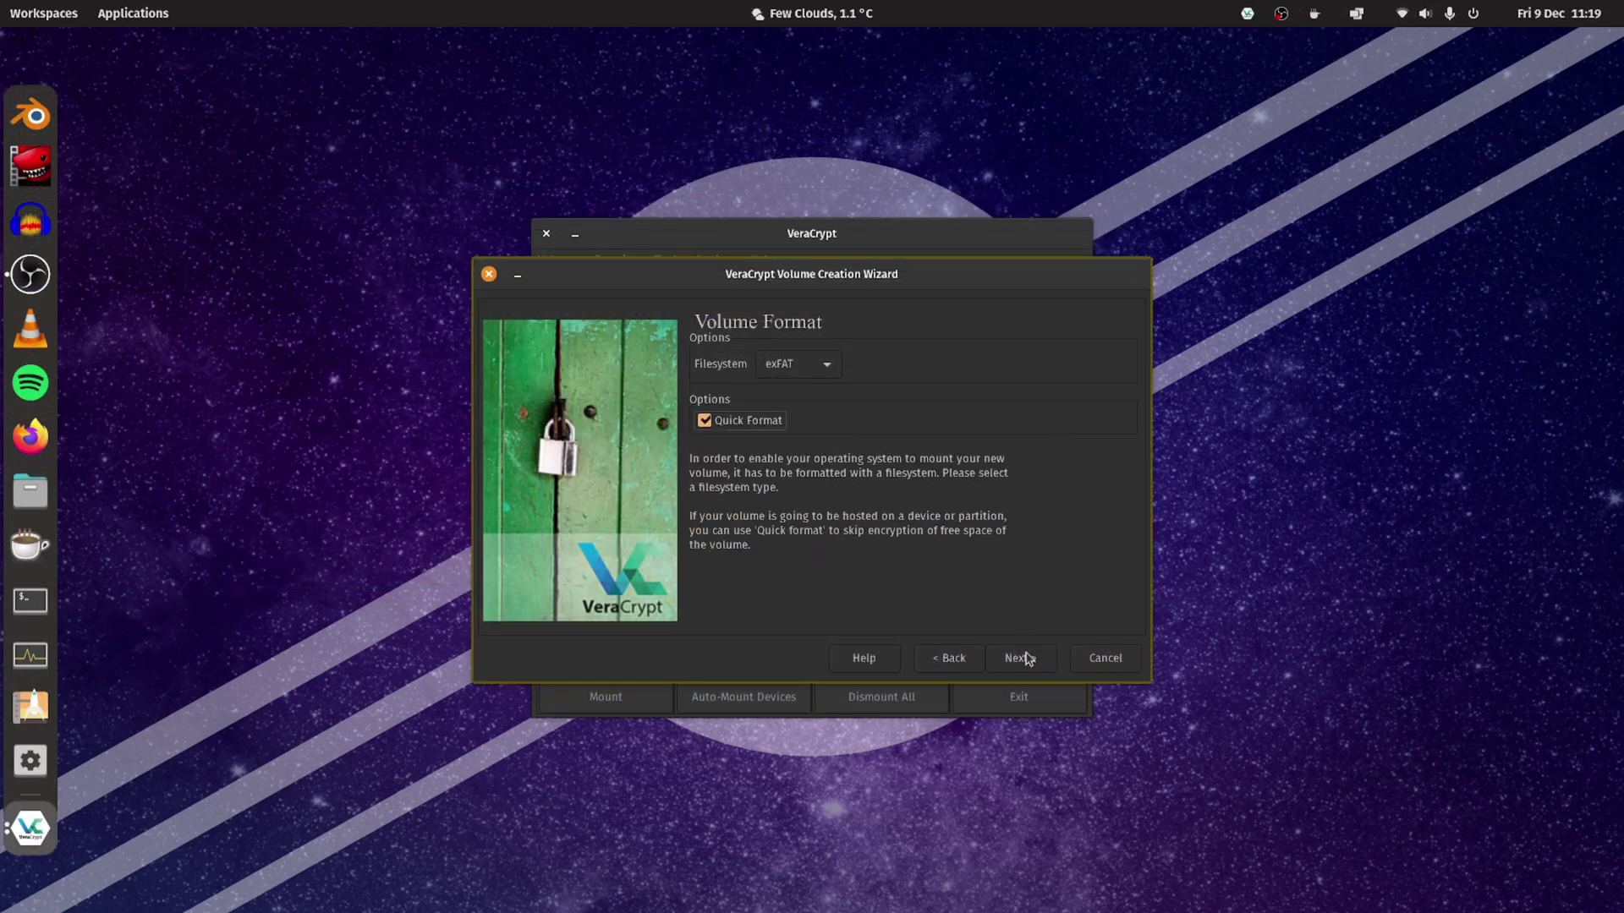
click(1020, 658)
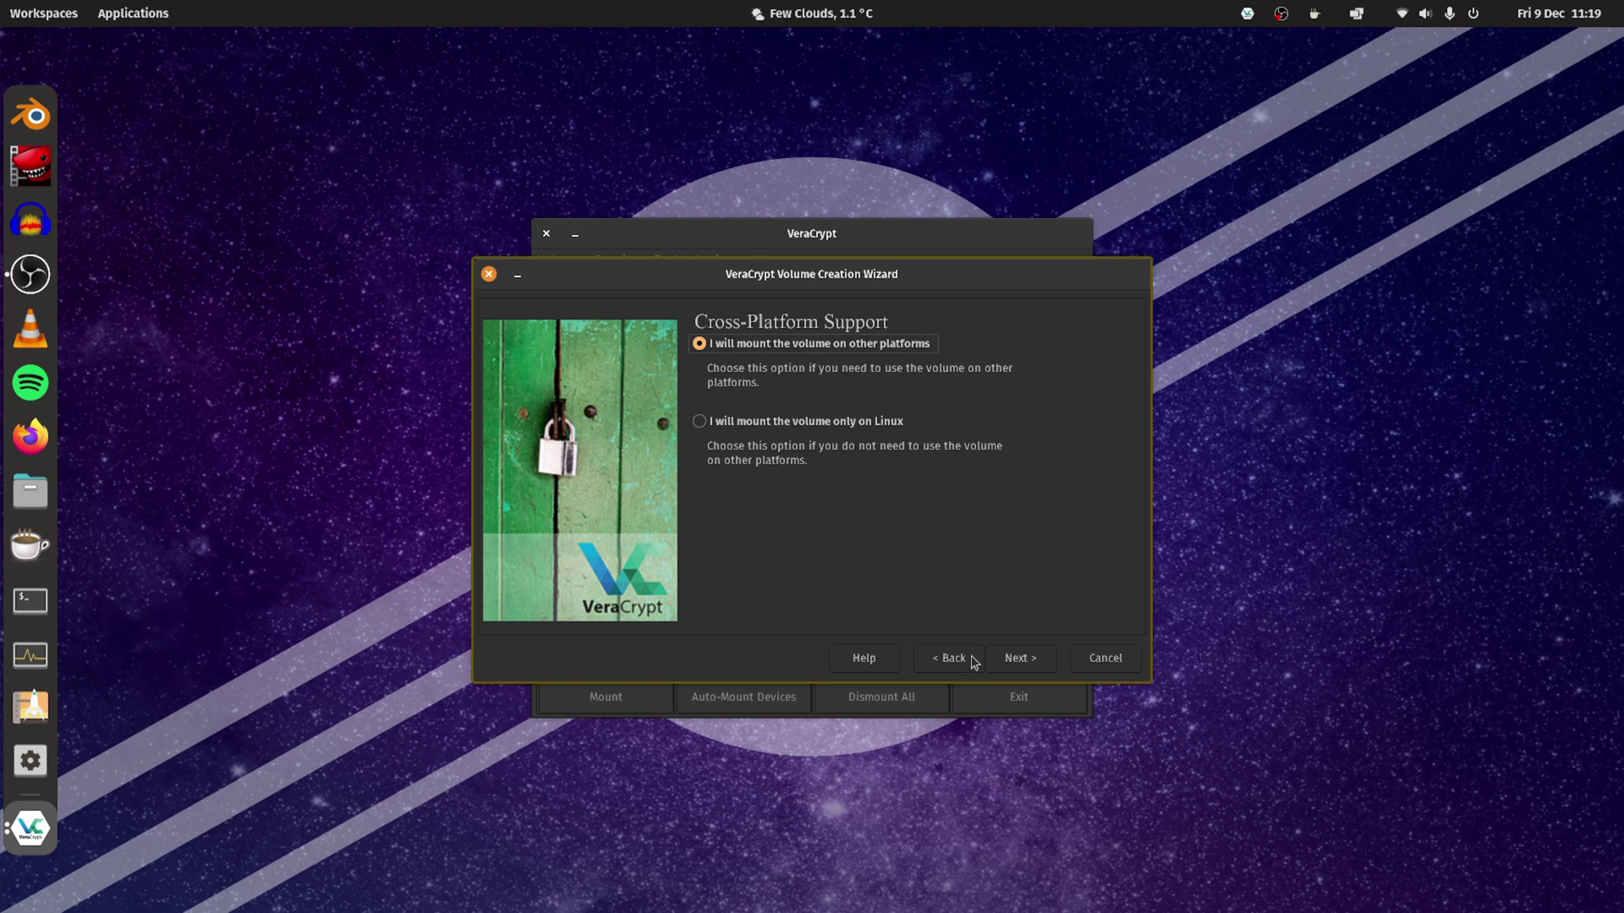
click(1008, 659)
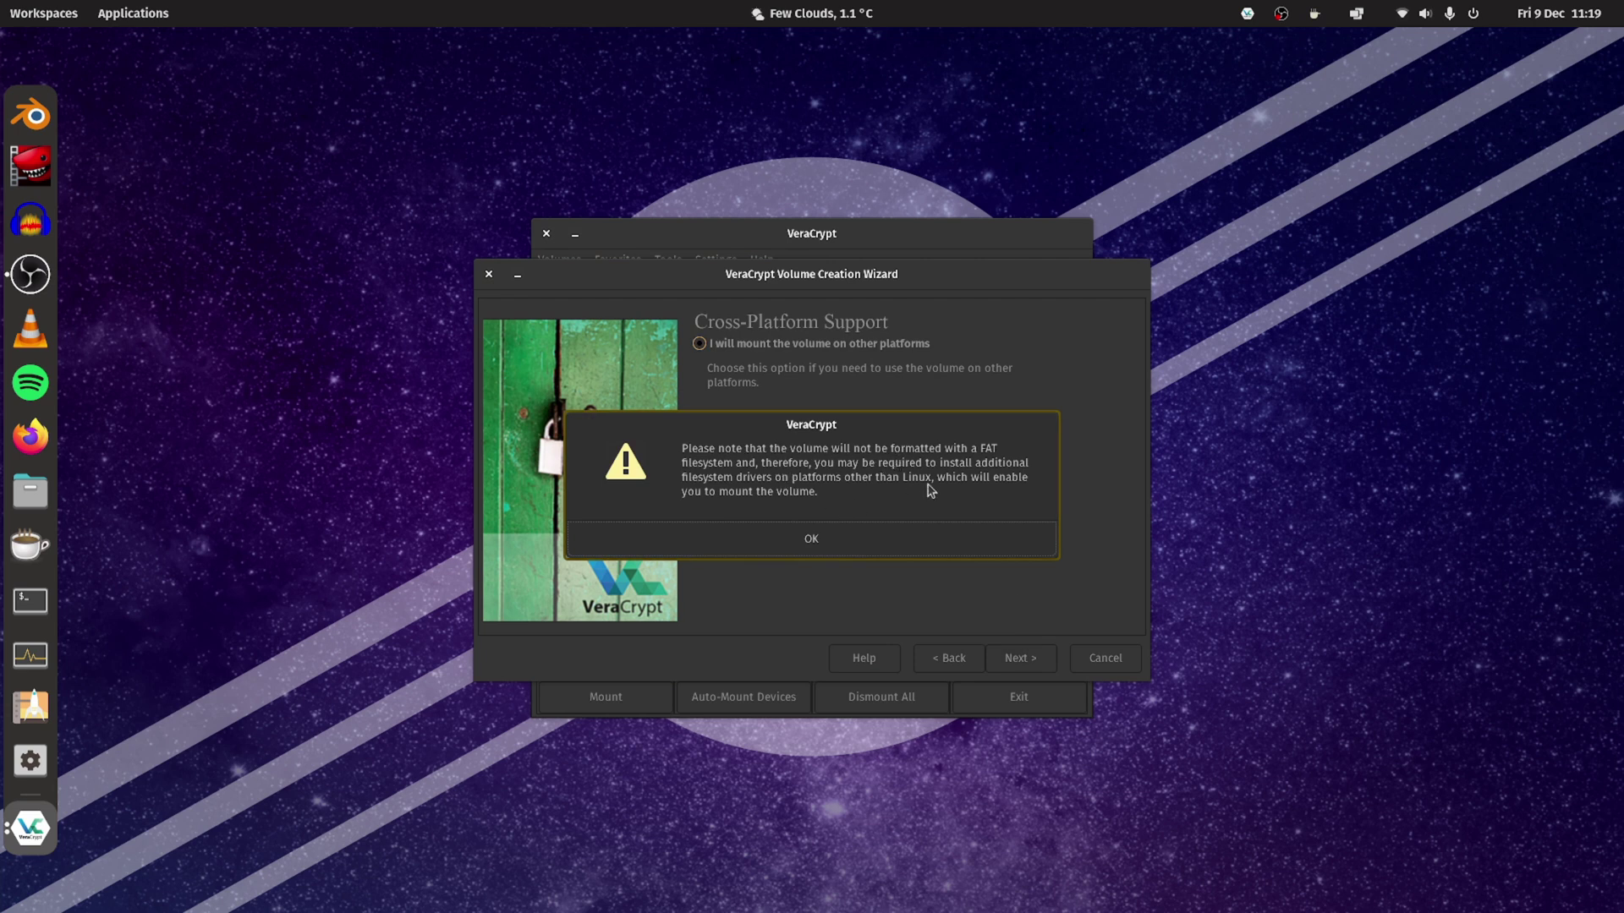
Acknowledge the non-FAT notice, format /dev/sda1 confirming the erase, and dismiss the success message.
click(833, 544)
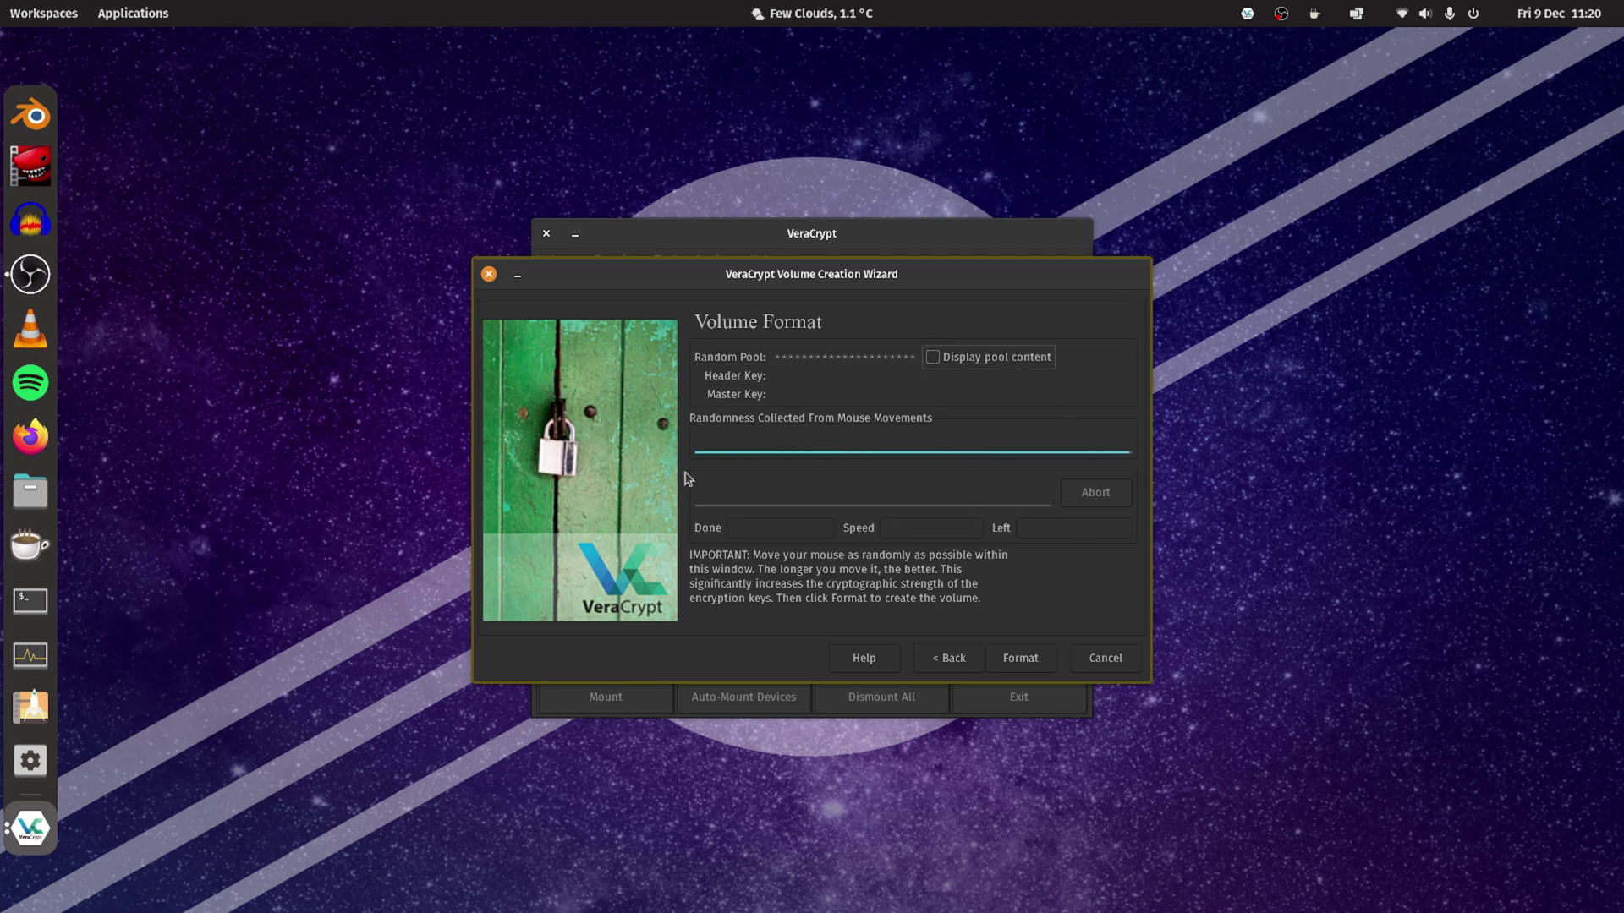
click(1023, 659)
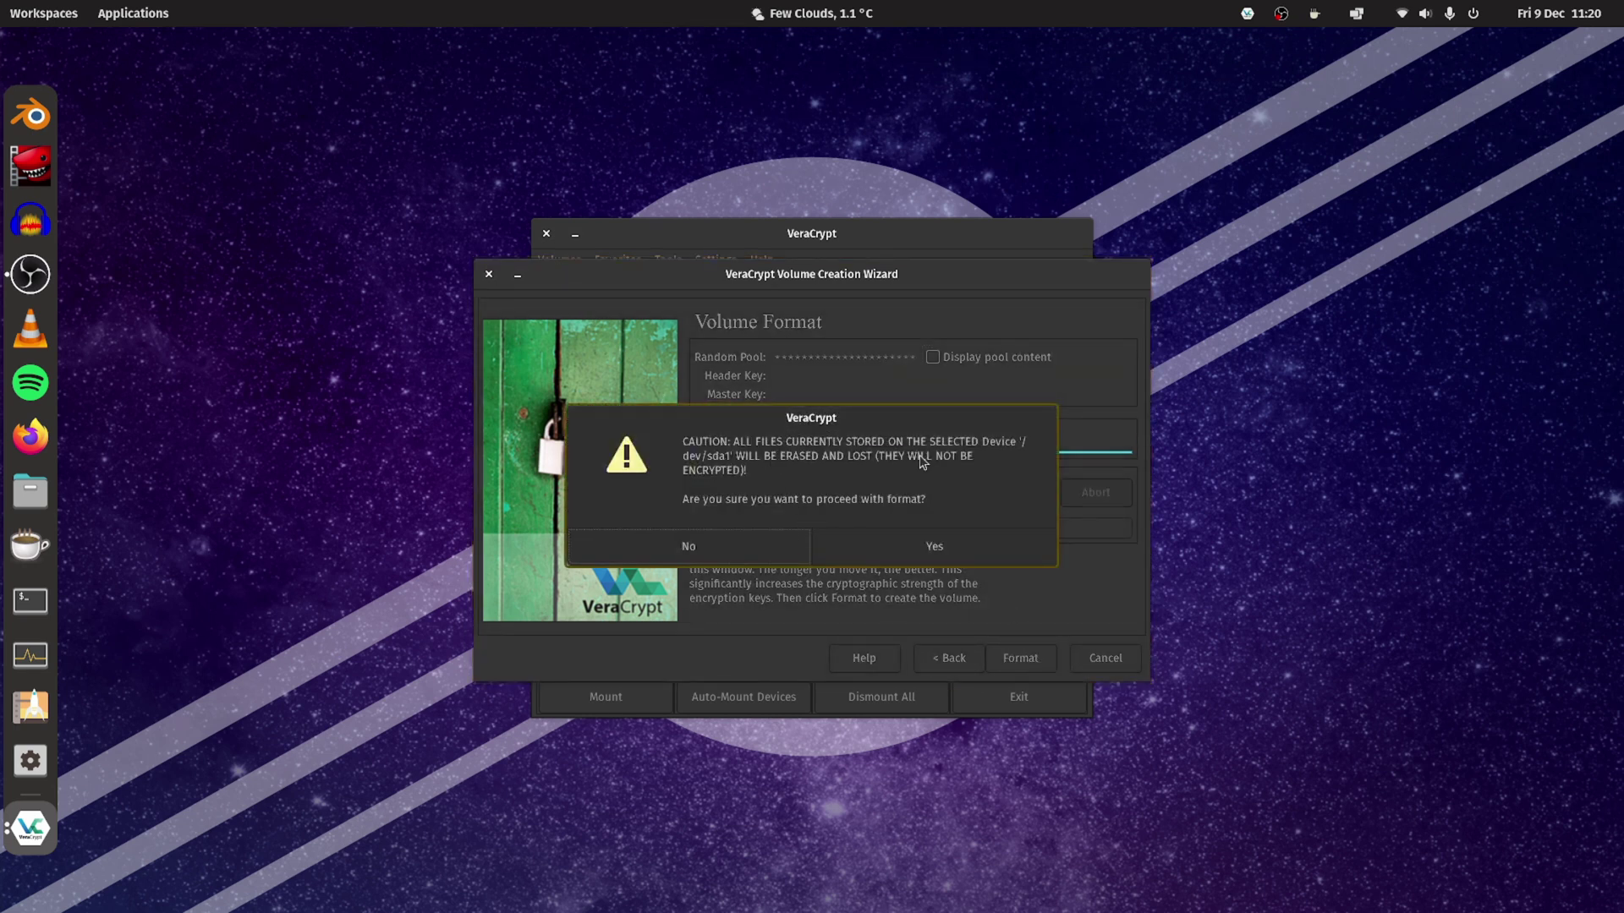
click(930, 558)
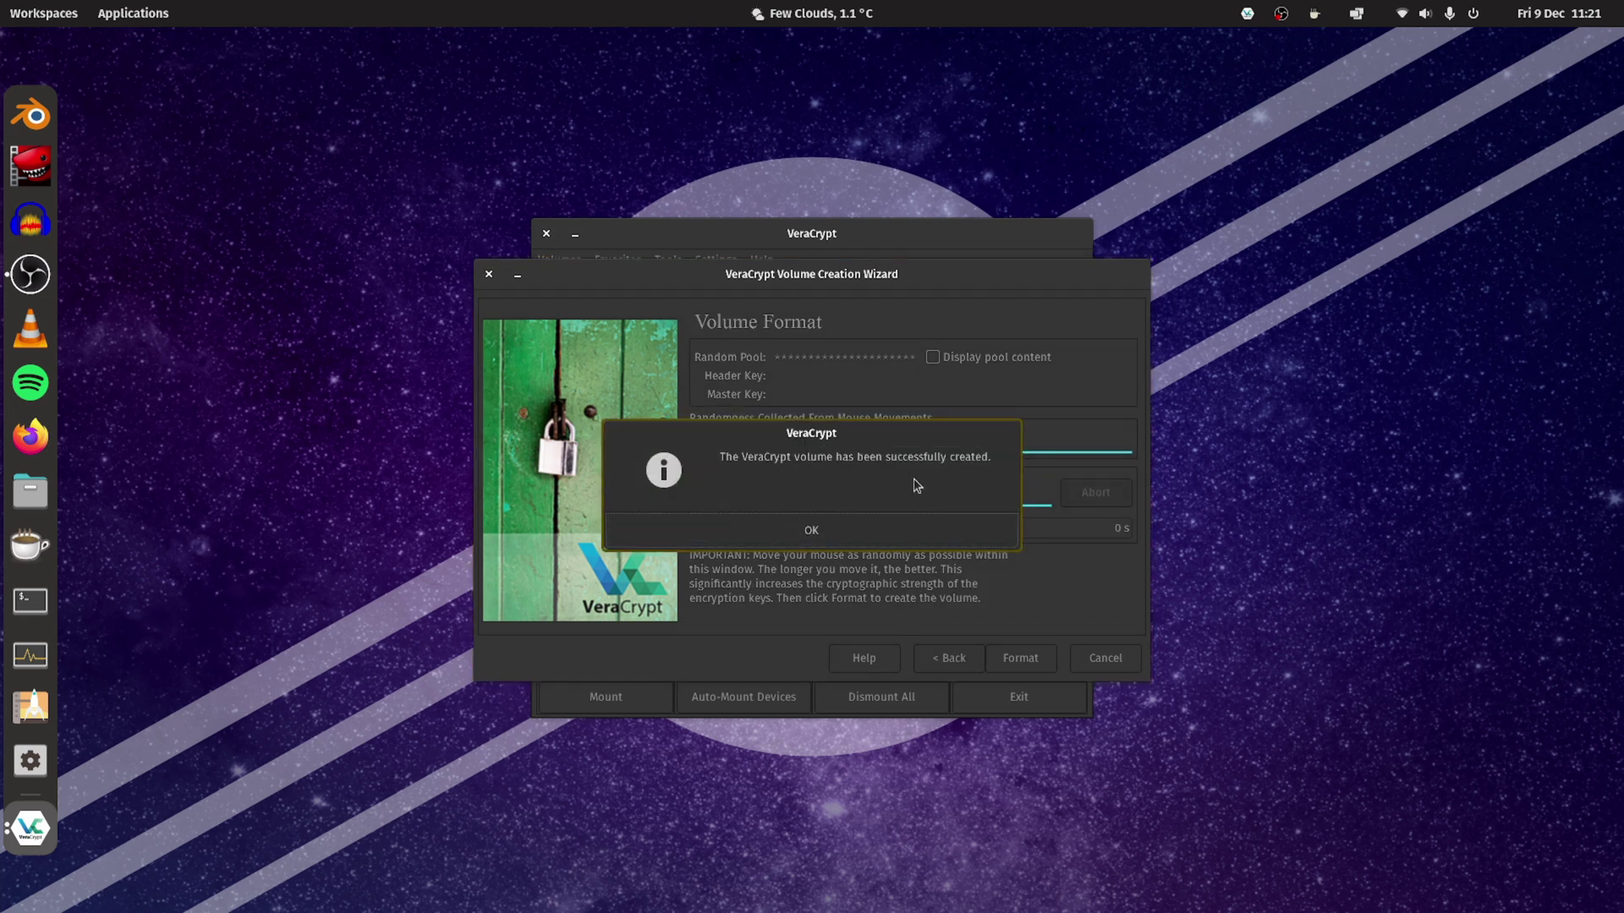
click(814, 526)
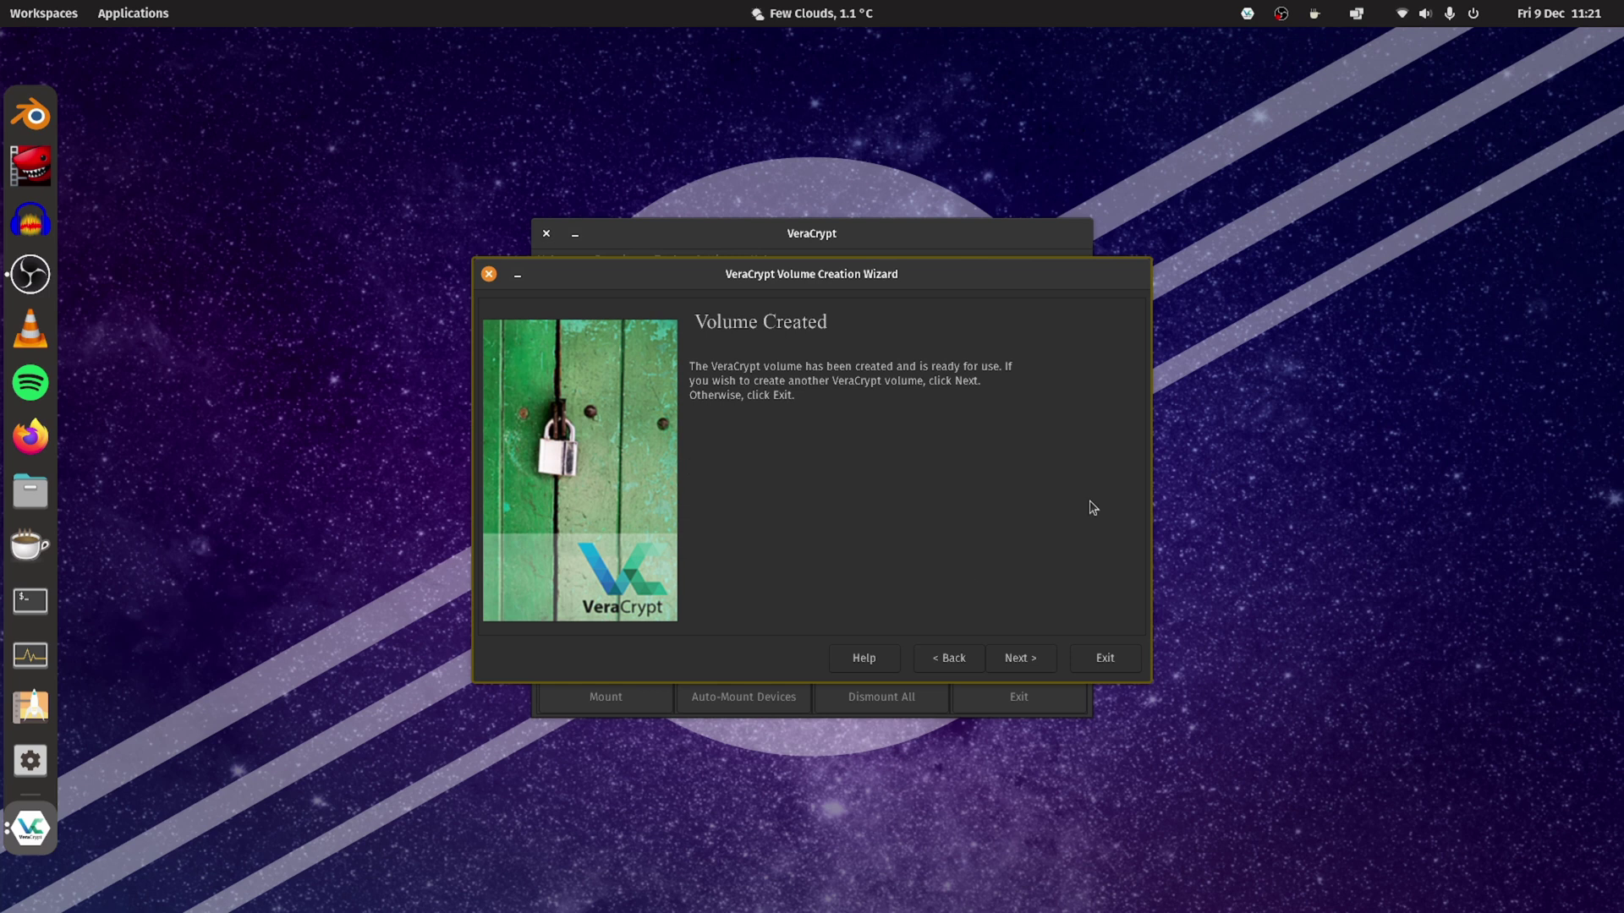
Close the creation wizard and select slot 1 in the main window.
click(1097, 659)
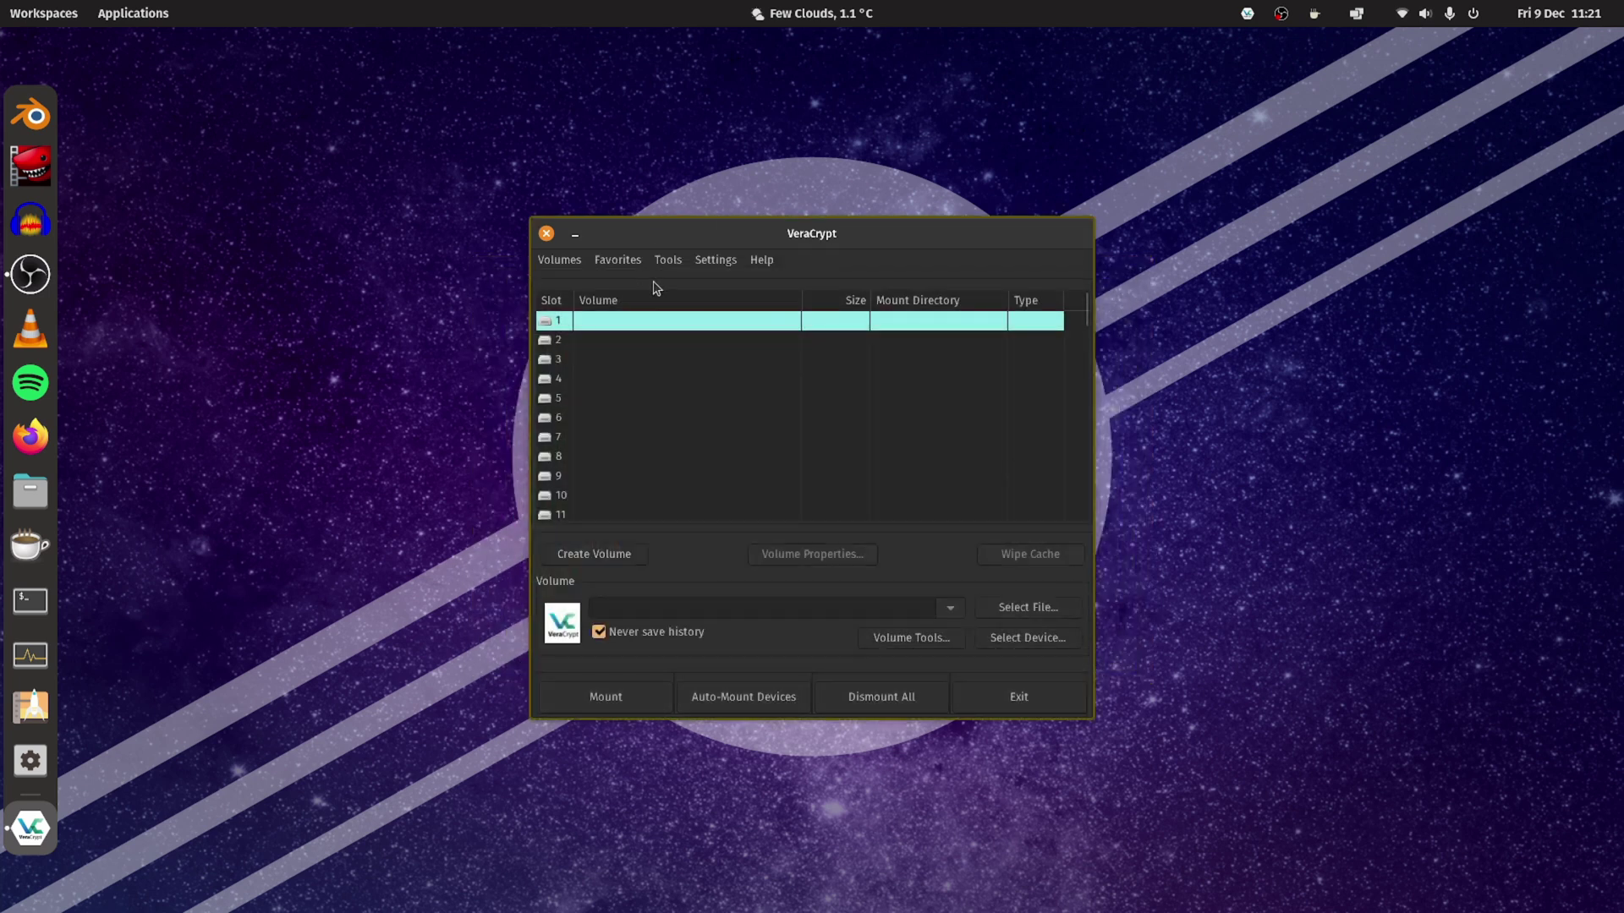
click(703, 367)
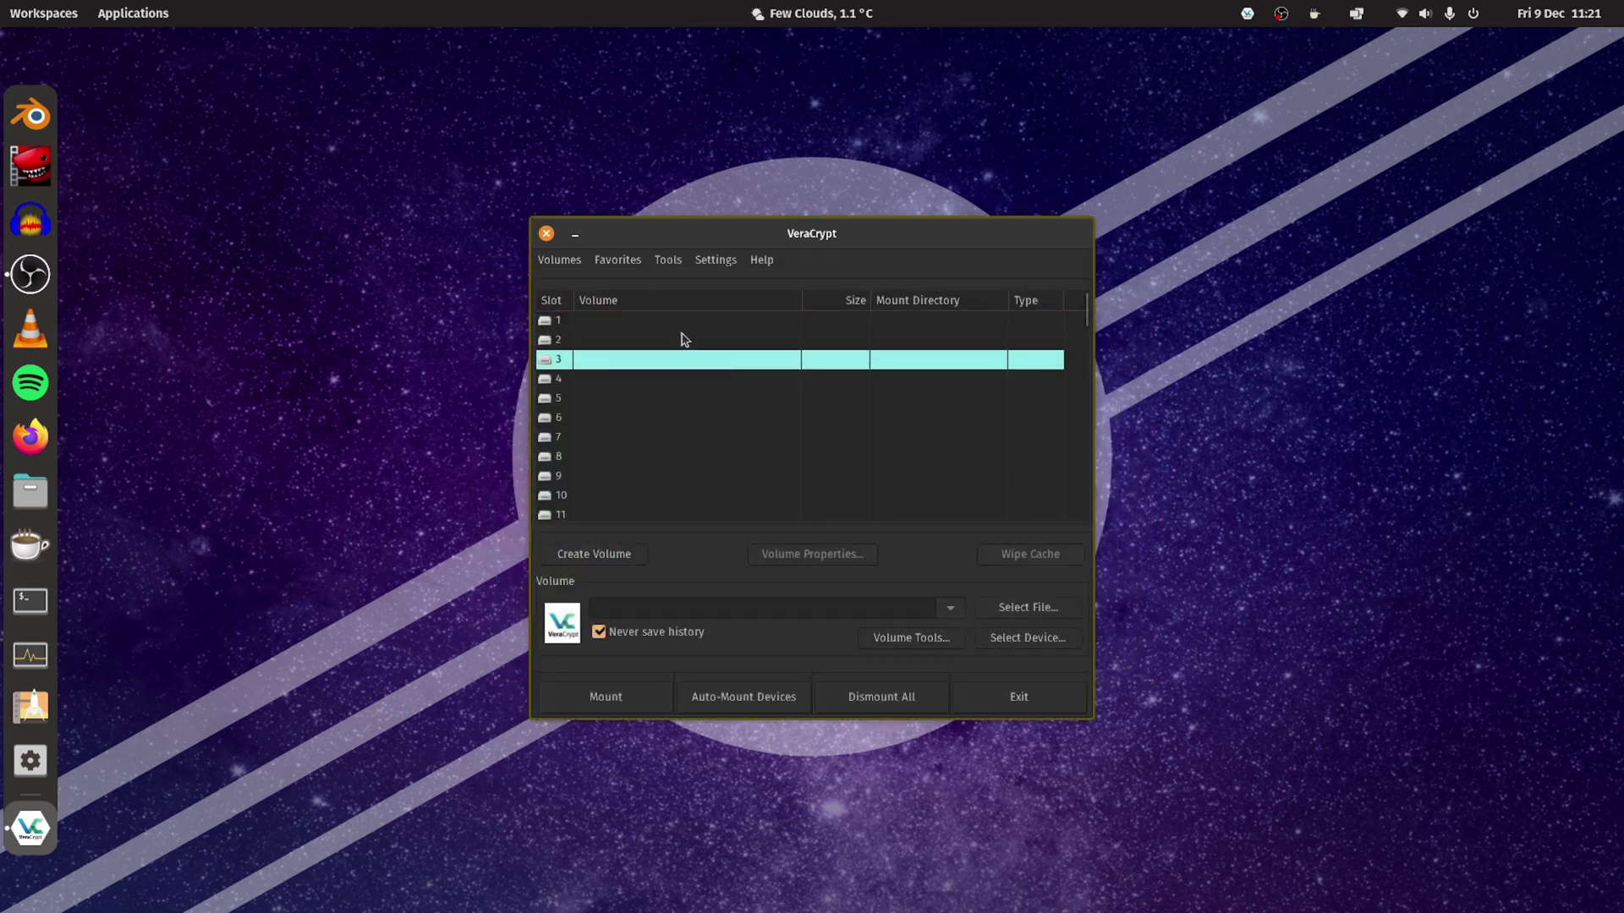
click(682, 336)
click(682, 325)
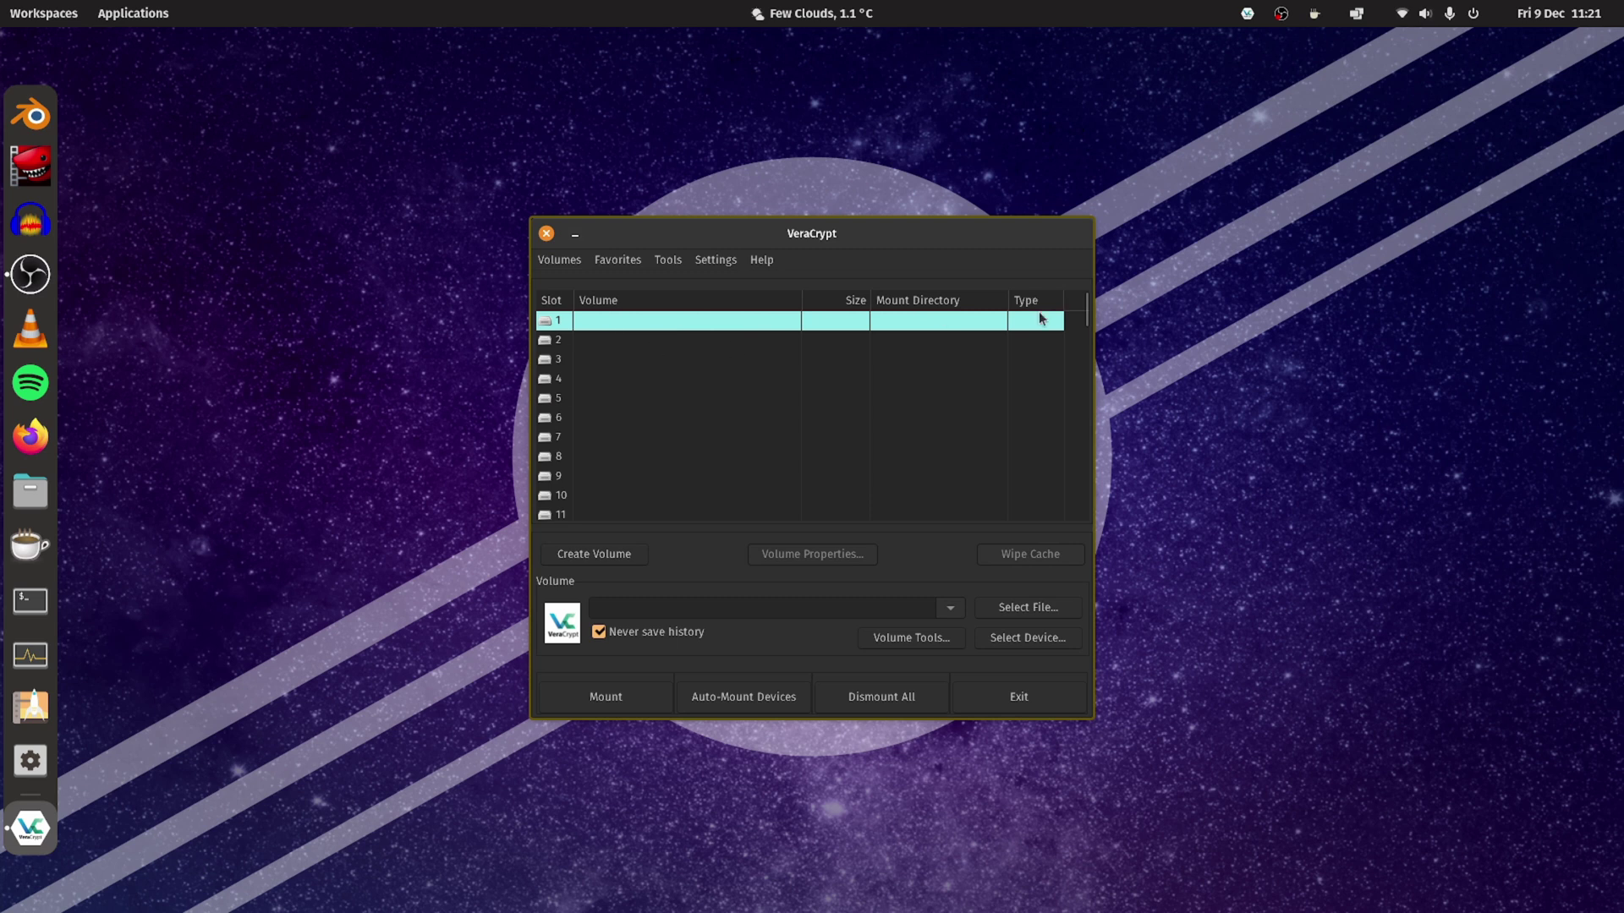
Choose /dev/sda1 as the device and mount it with the volume password.
click(1010, 641)
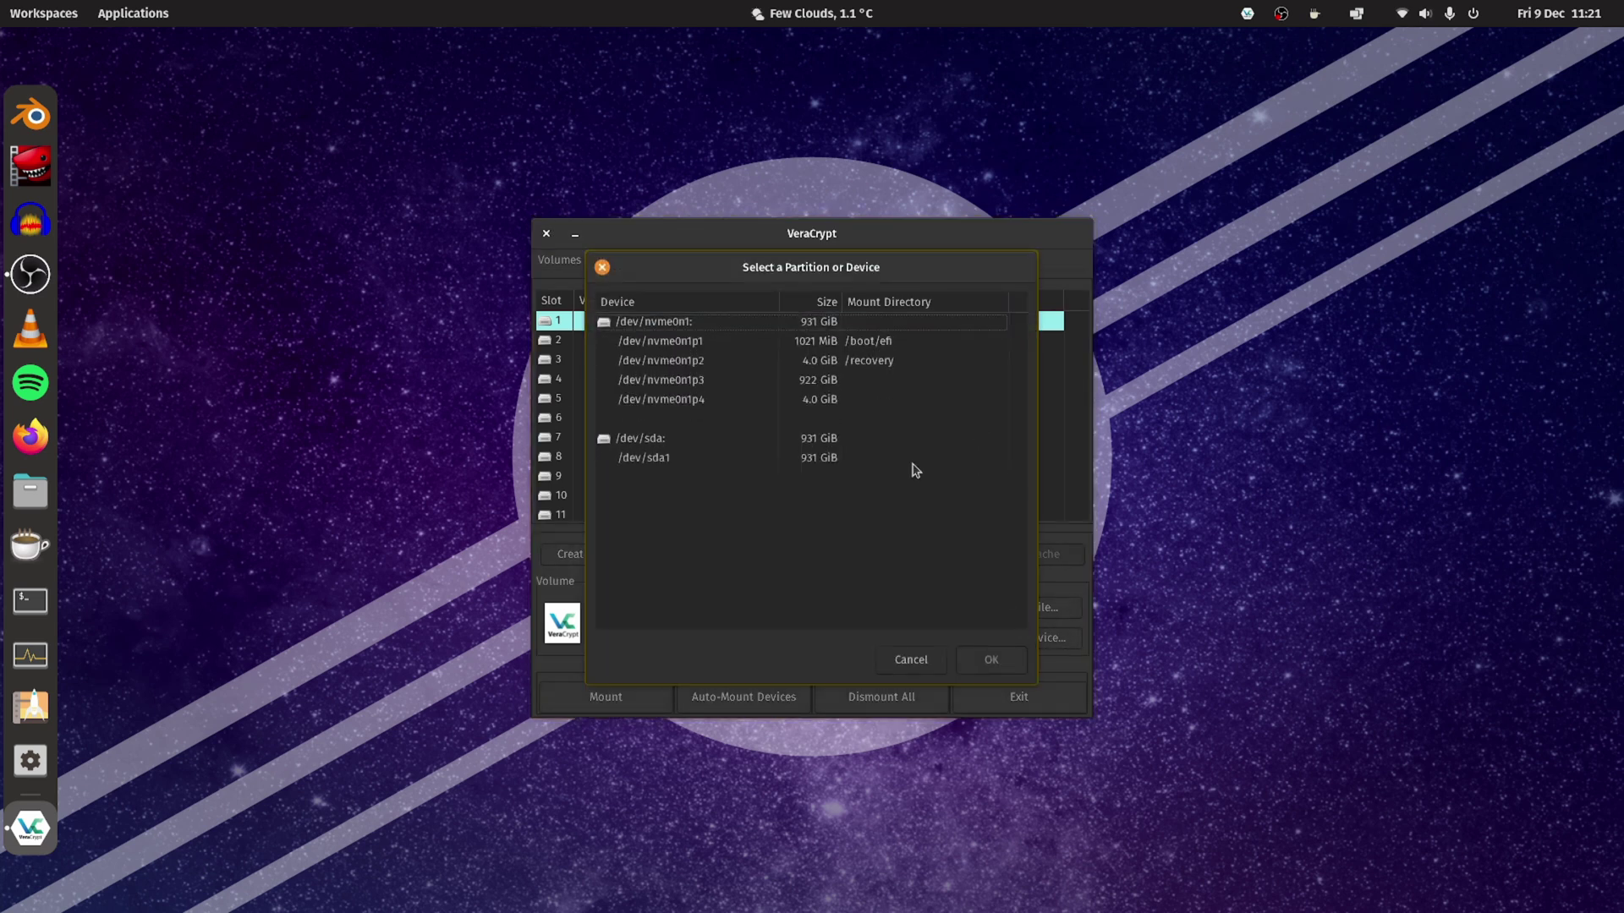
click(707, 456)
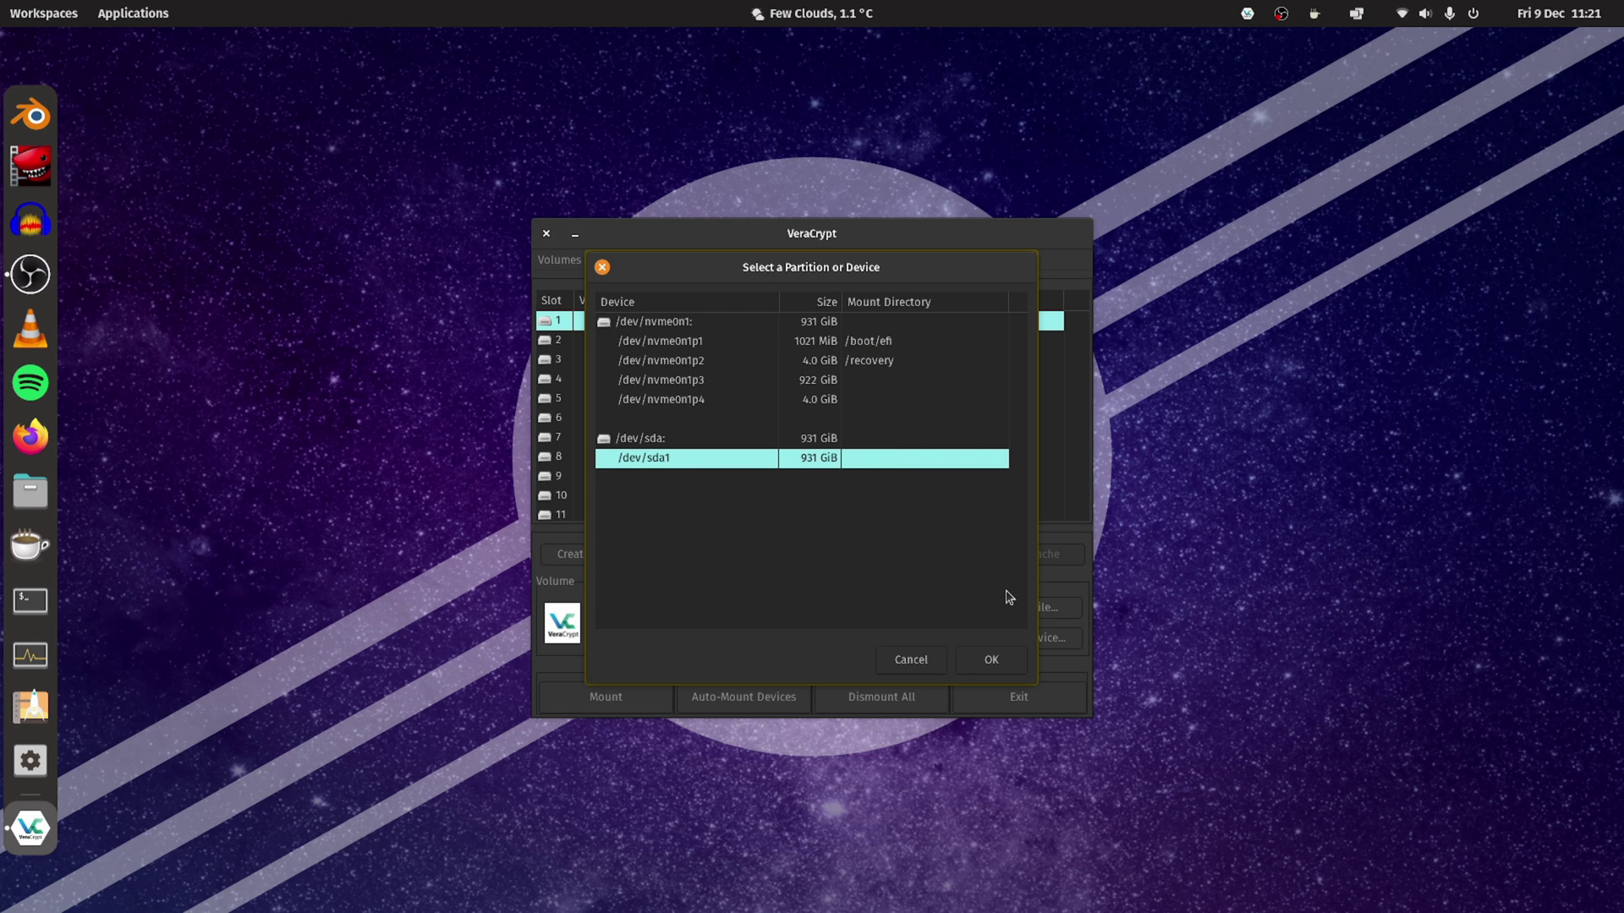
click(1003, 659)
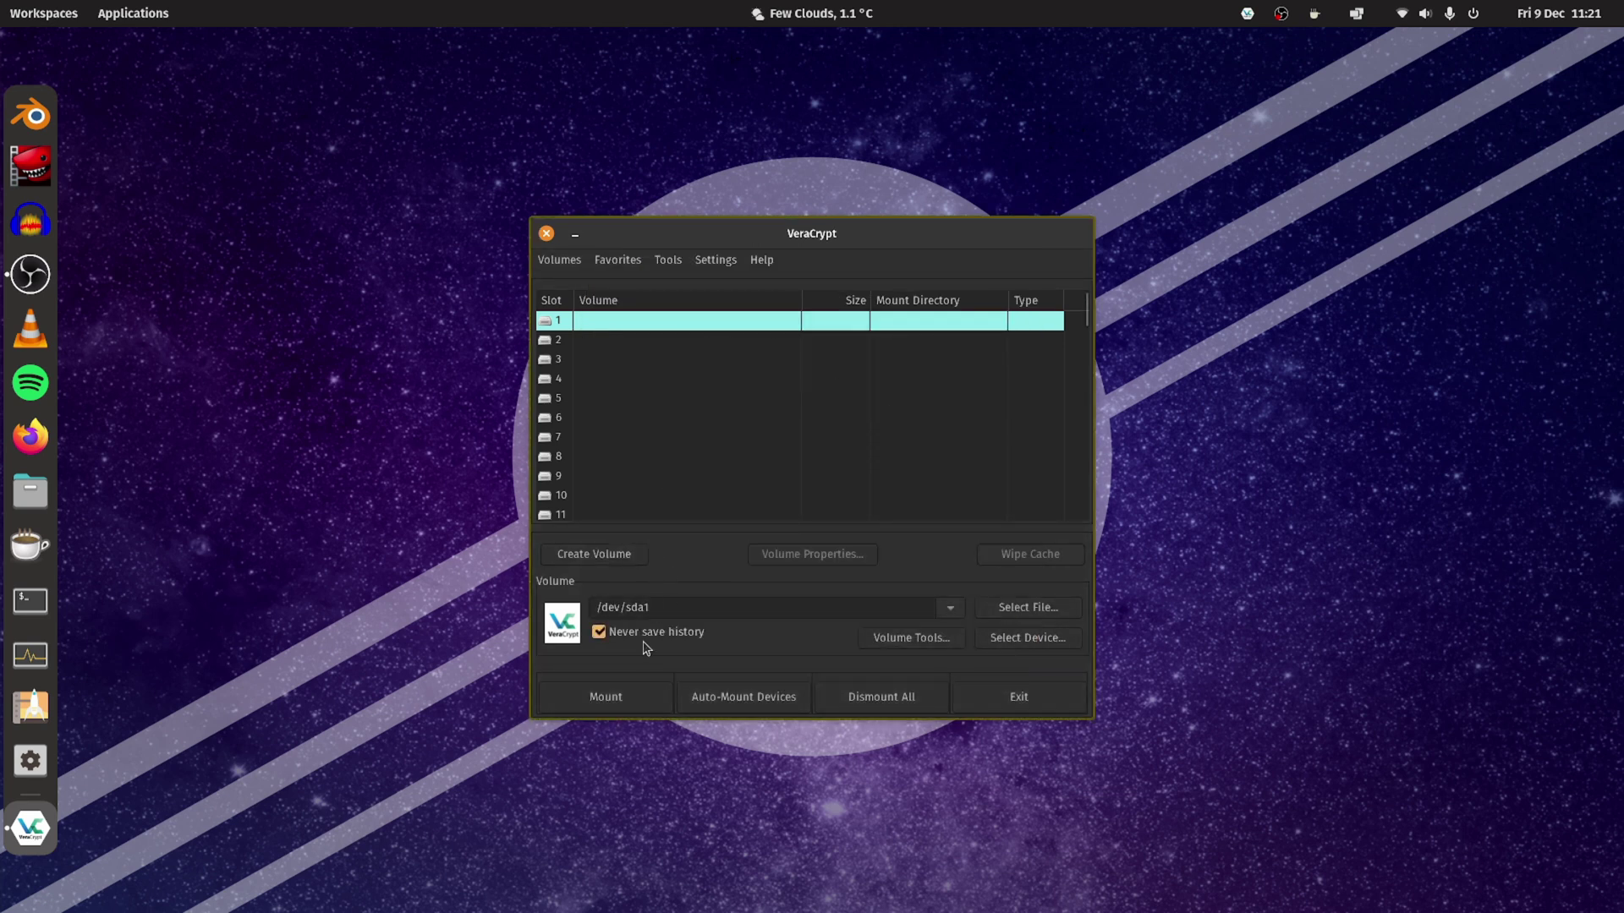
click(605, 697)
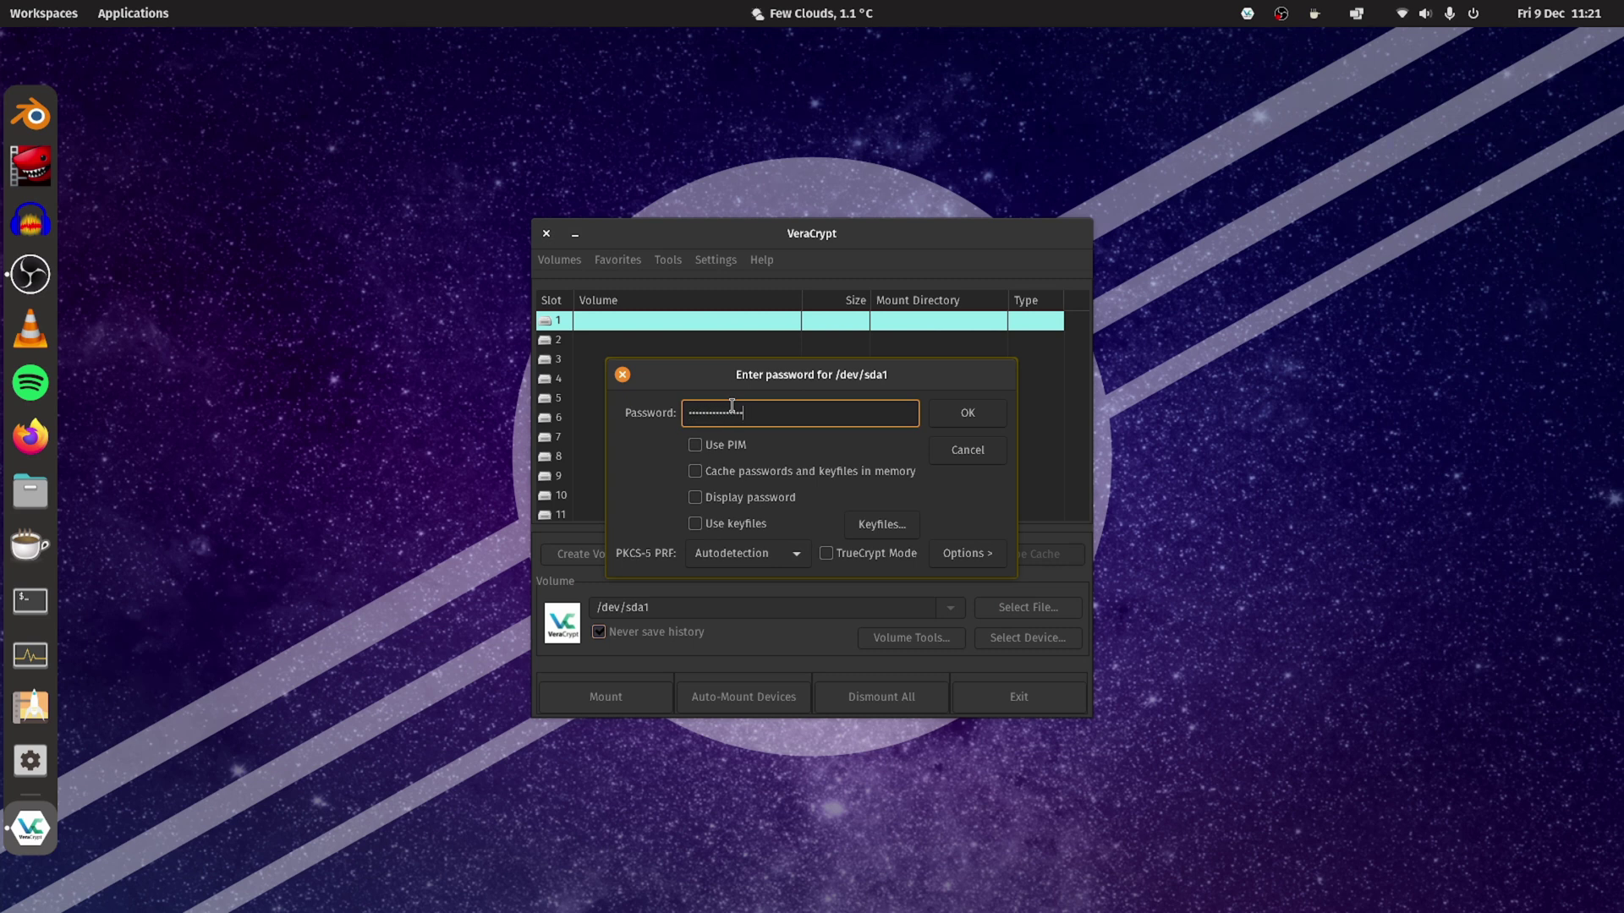
click(953, 418)
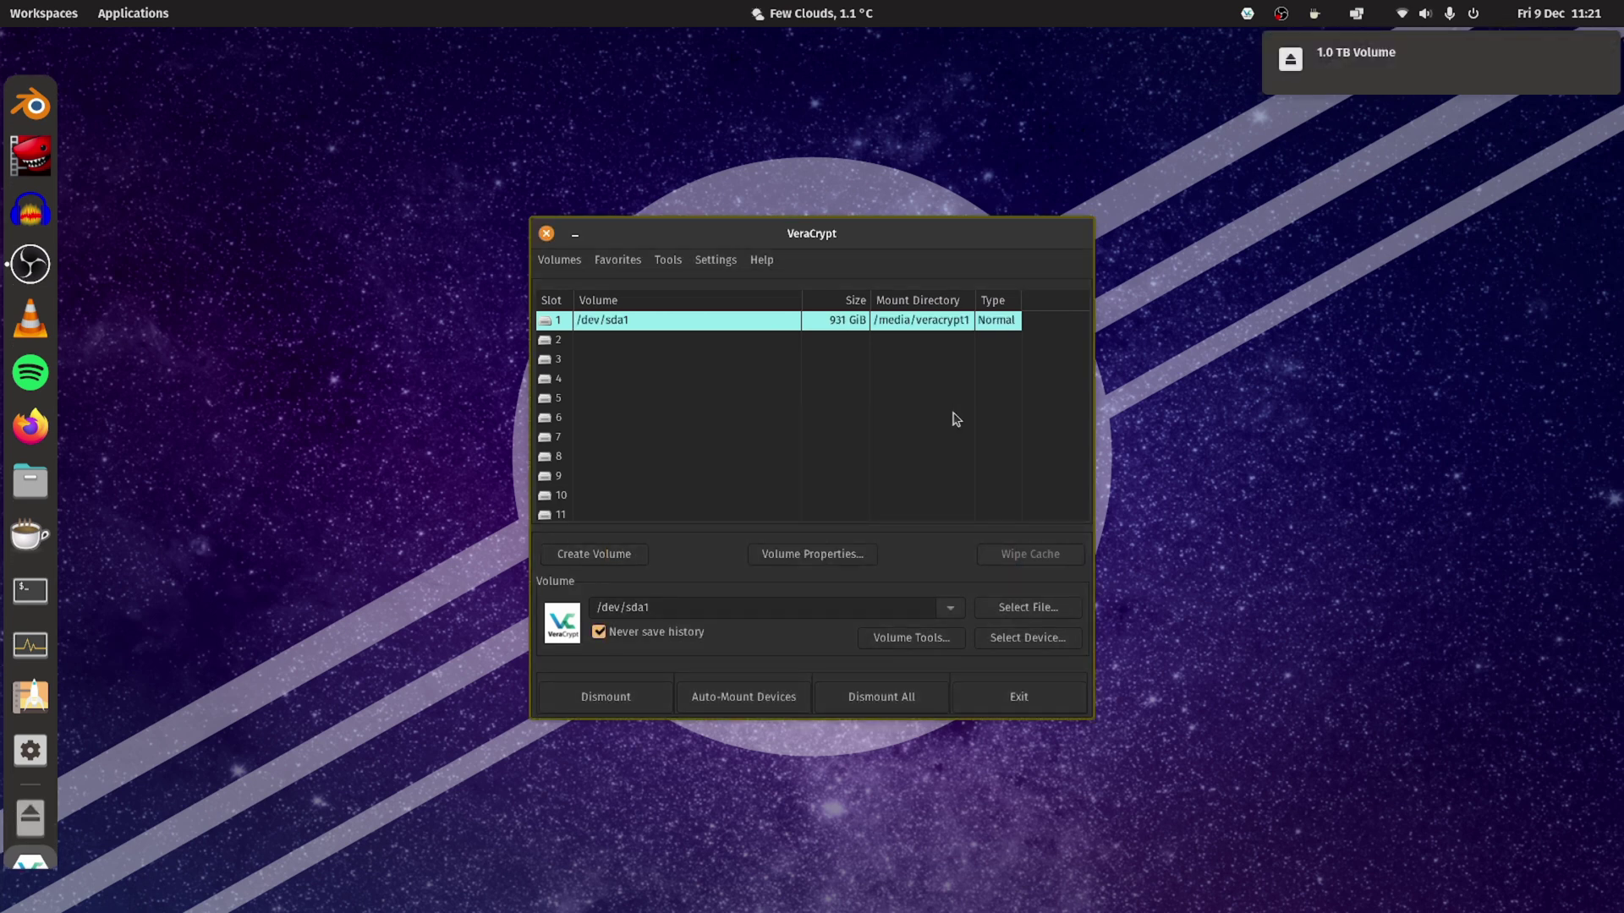
Wait until /dev/sda1 shows mounted in slot 1 at /media/veracrypt1.
mouse_move(1345, 76)
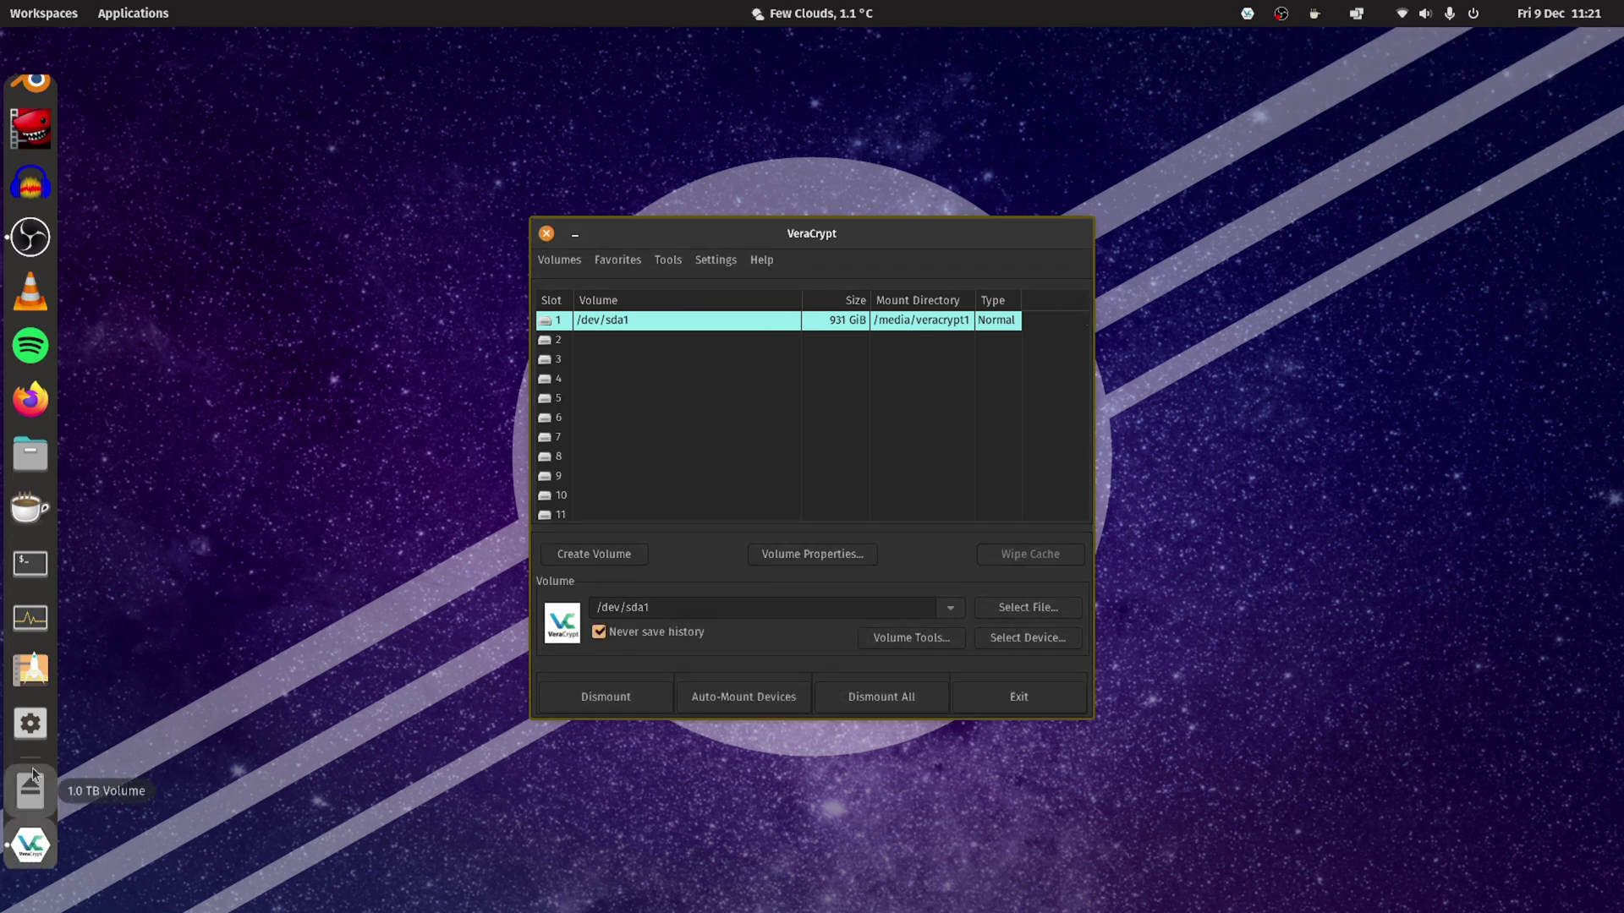
Open the 1.0 TB Volume from Other Locations in Files, find it empty, then raise VeraCrypt.
click(31, 454)
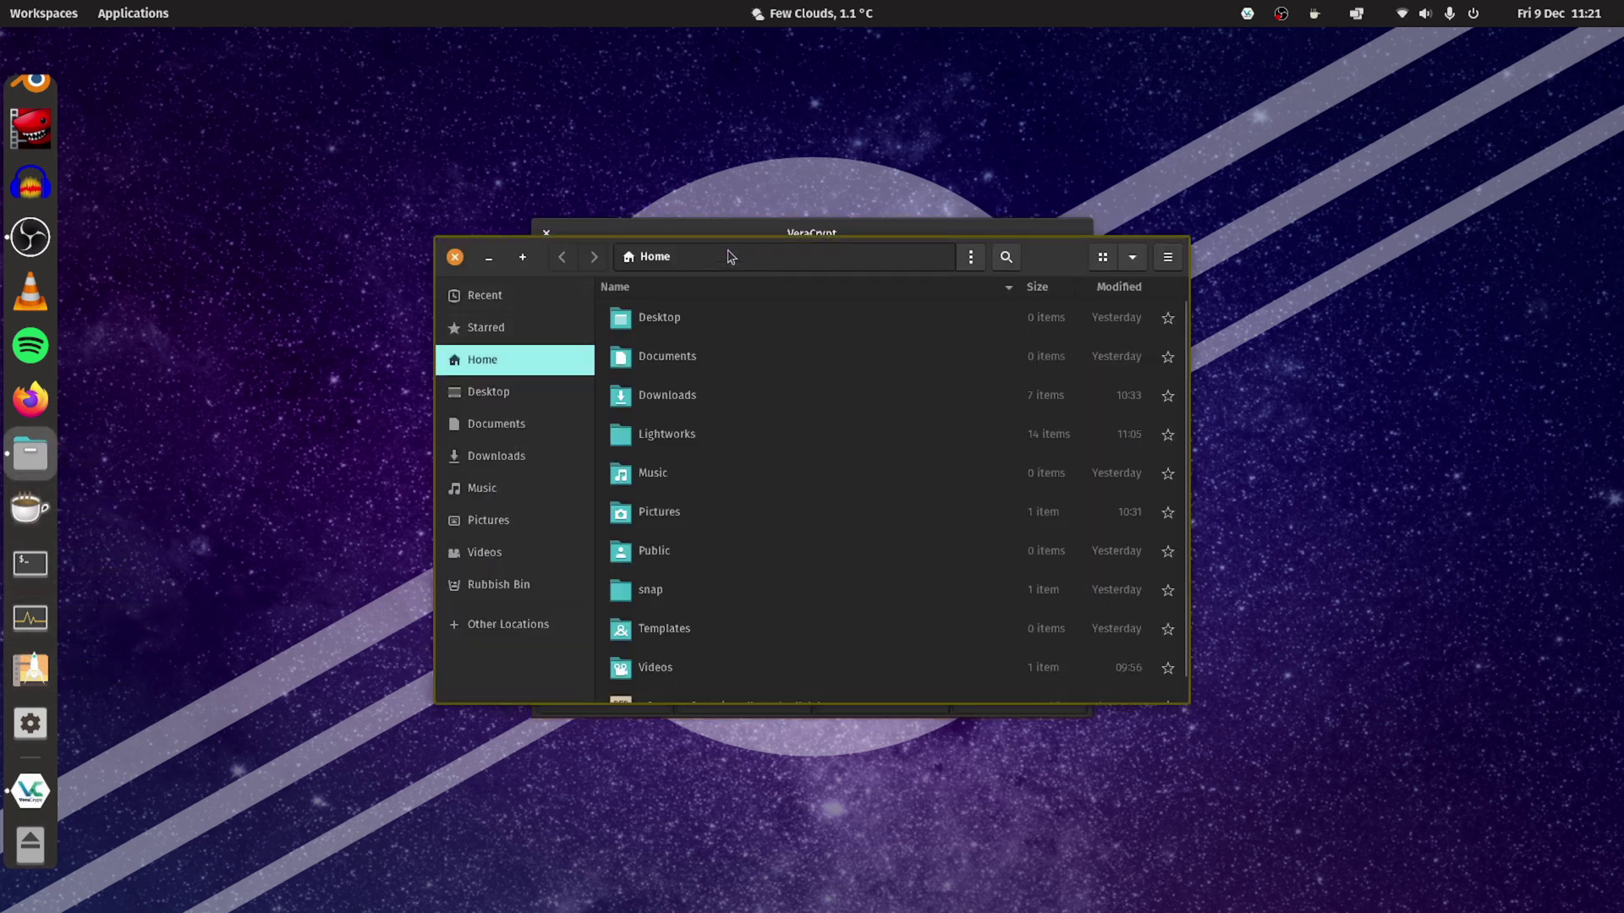
drag(725, 254, 509, 91)
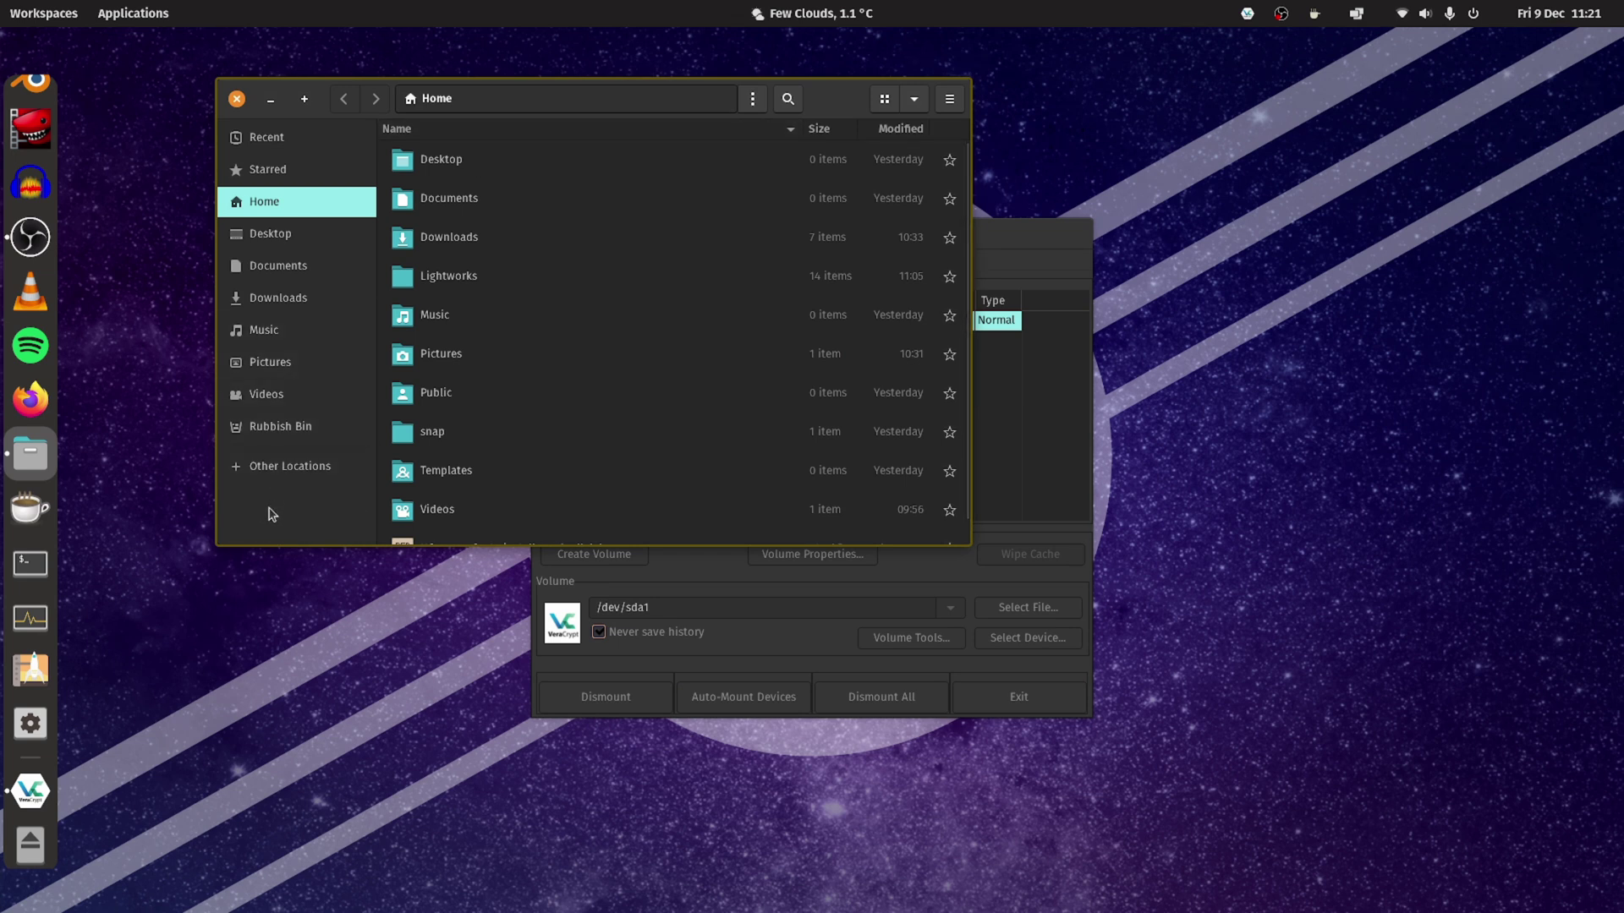
click(281, 474)
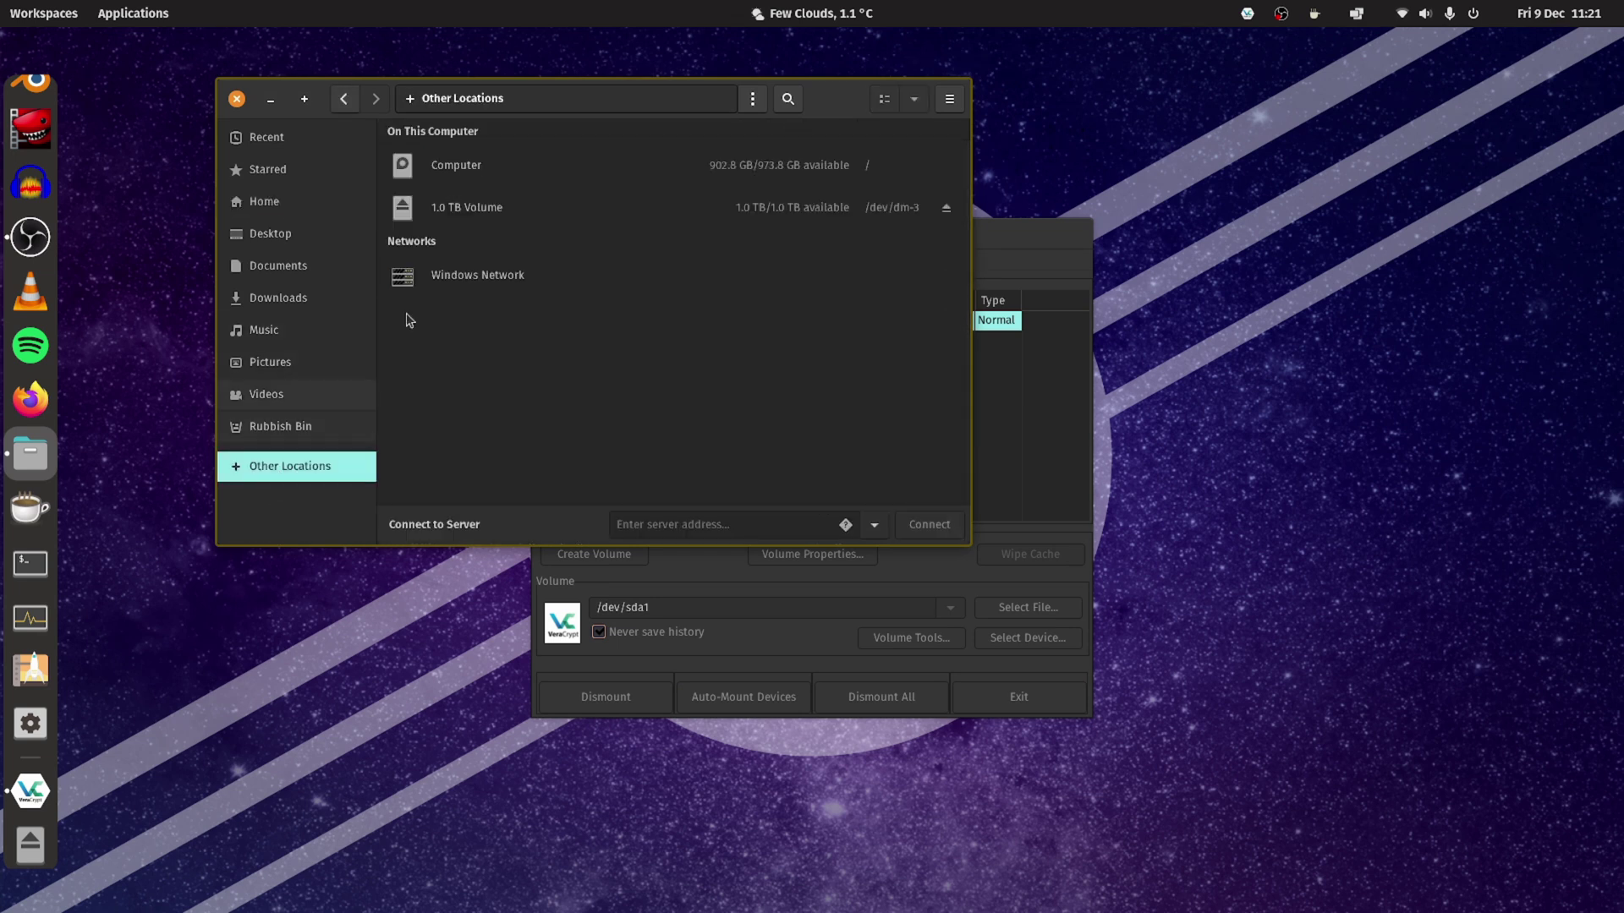
click(466, 212)
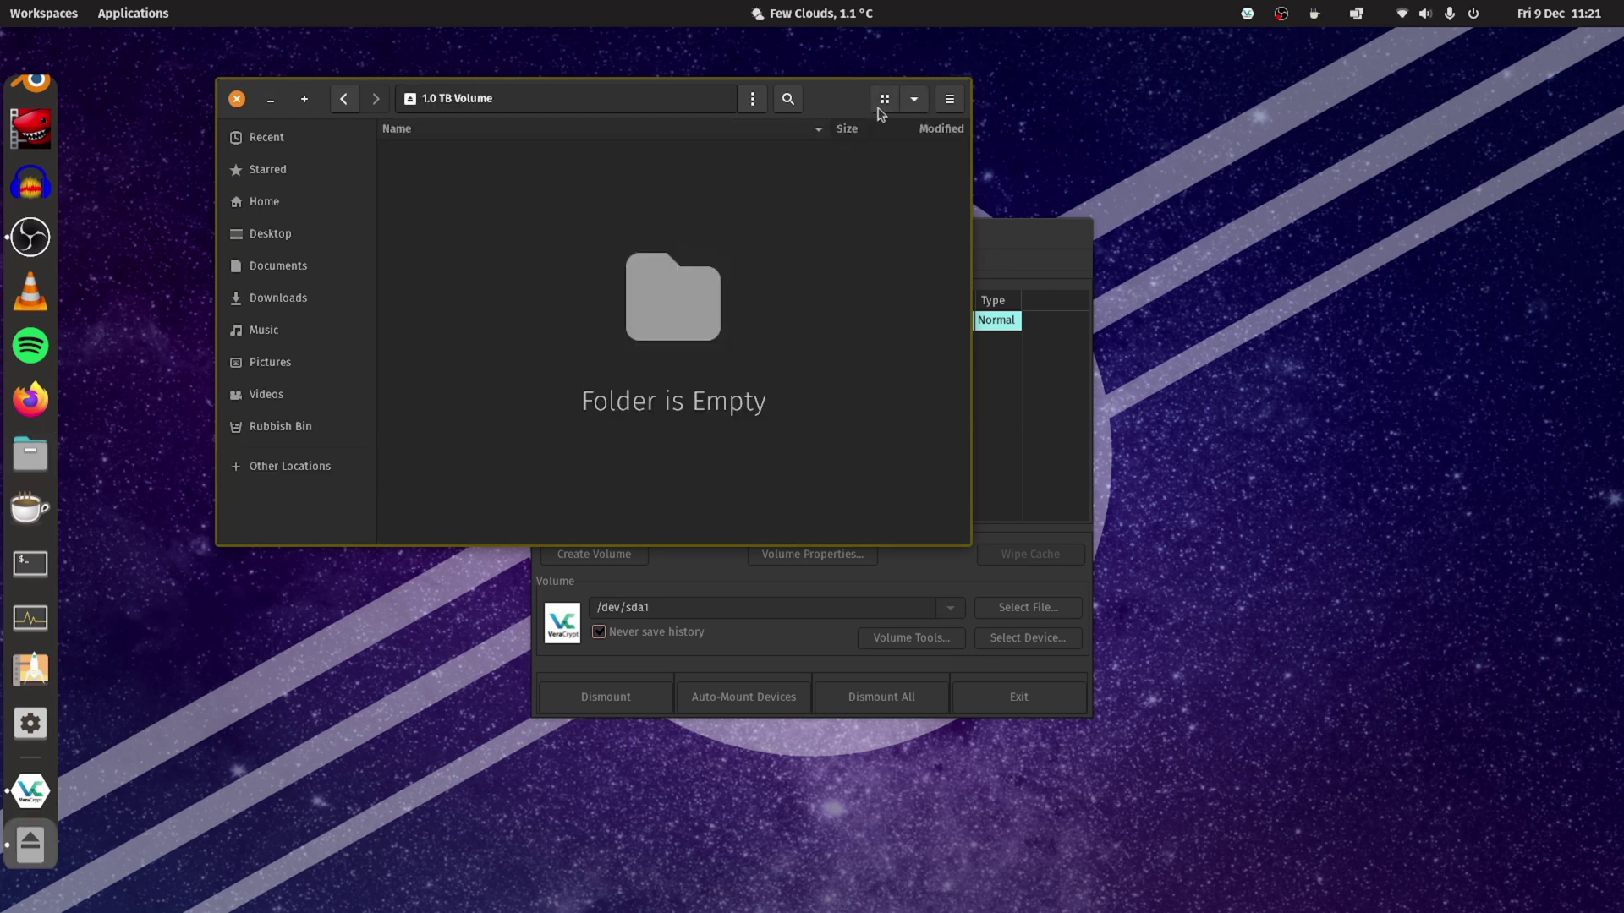
click(1049, 230)
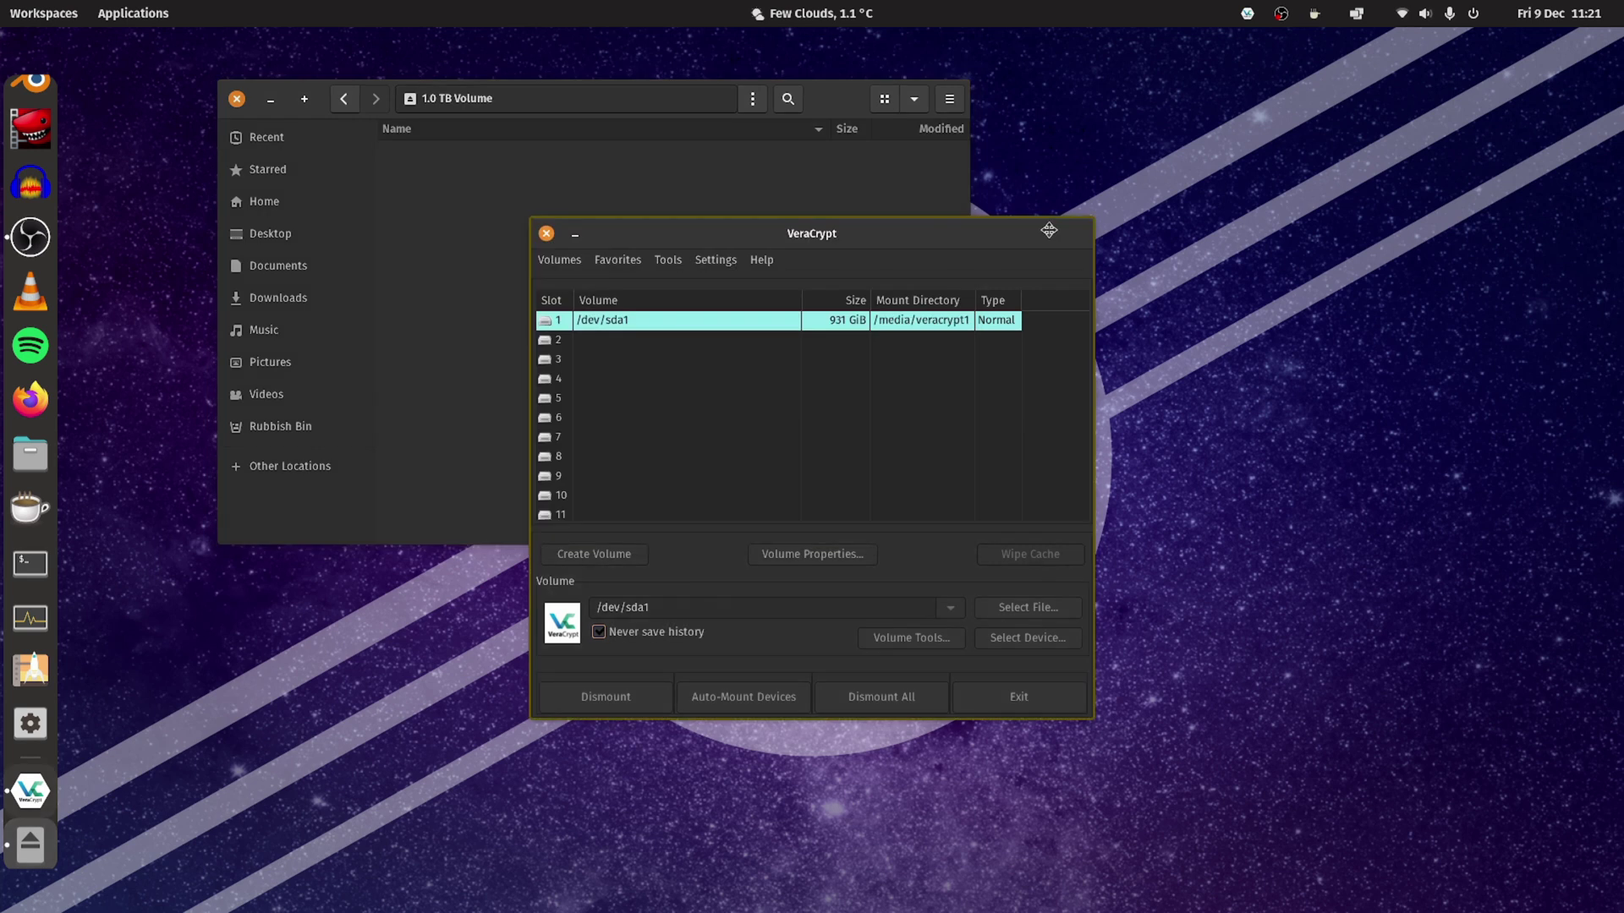
Dismount the encrypted volume, exit VeraCrypt, and close the Files window on Linux.
drag(1049, 230, 1407, 233)
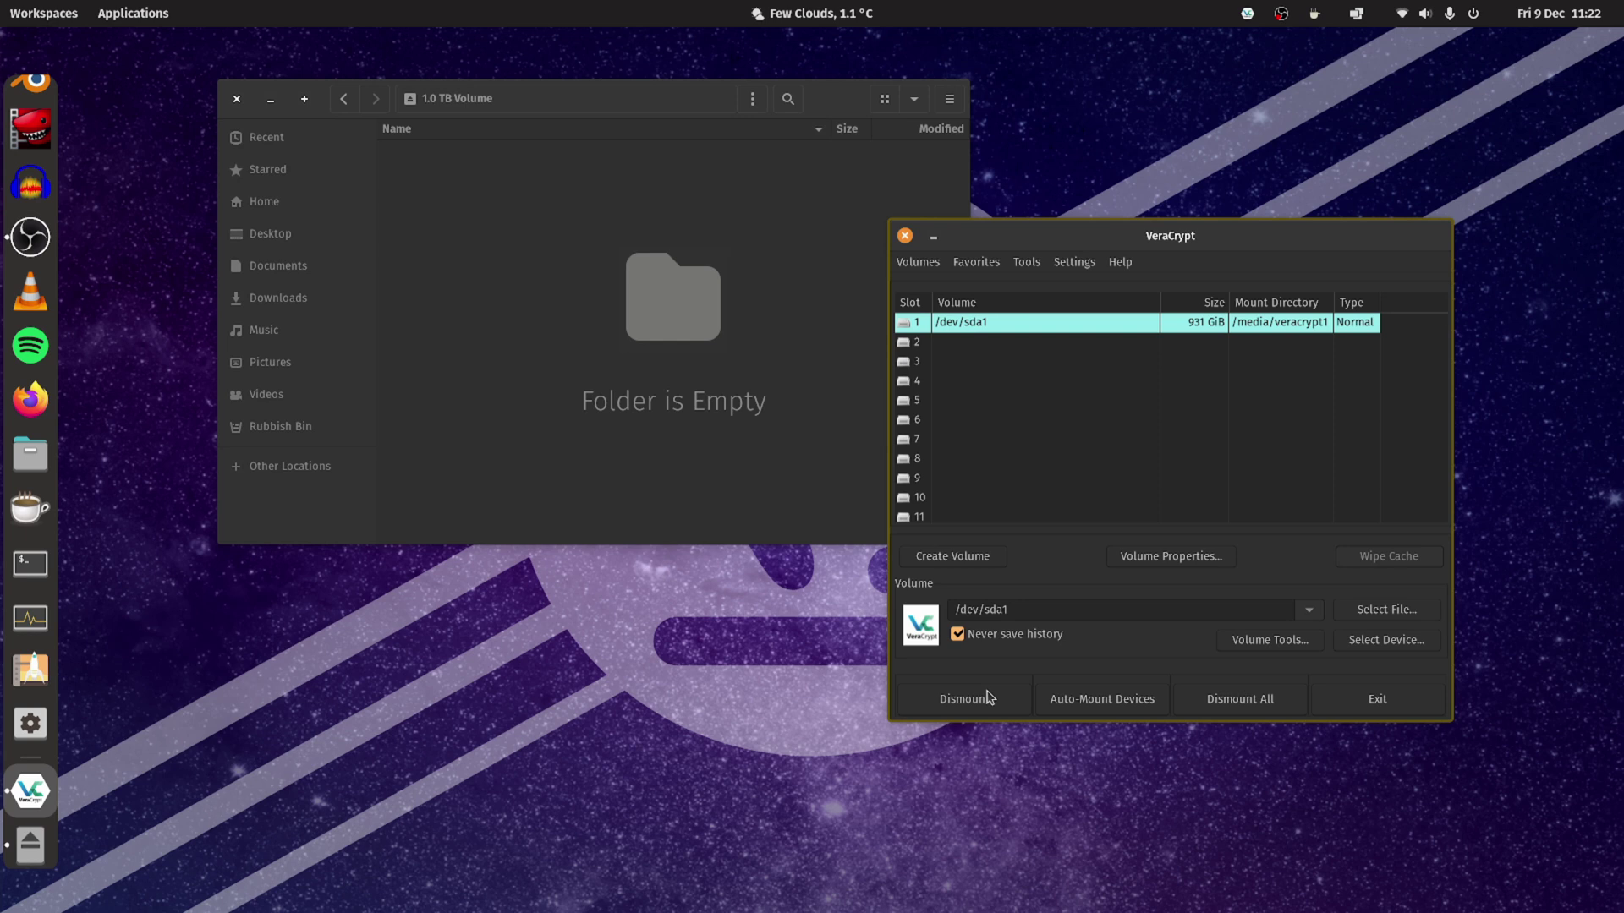
click(988, 698)
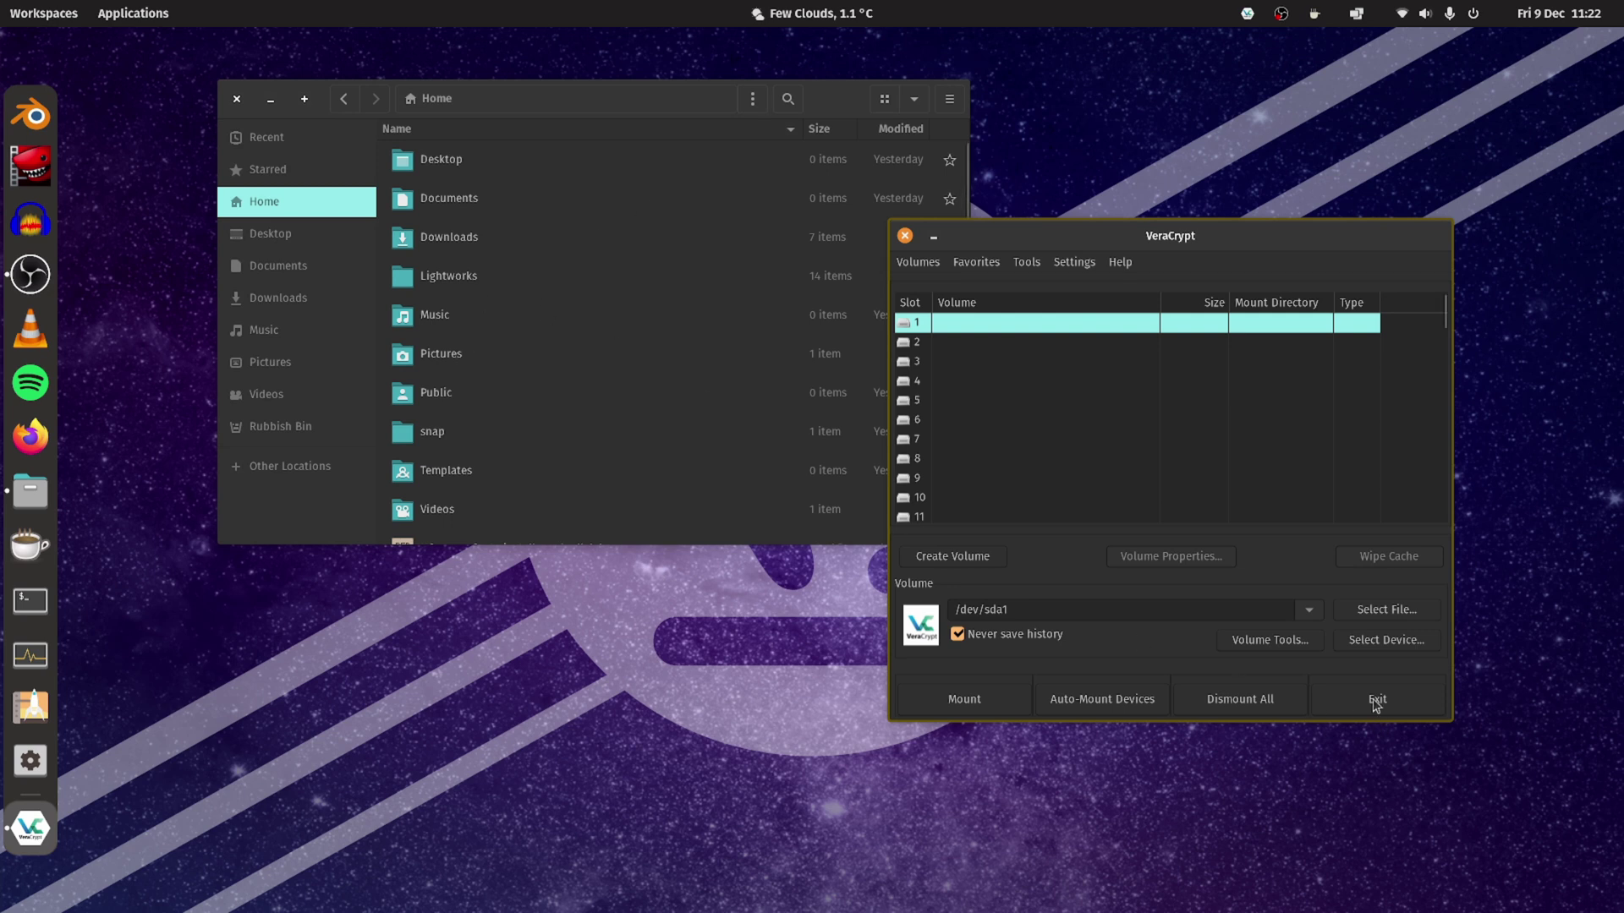
click(1377, 699)
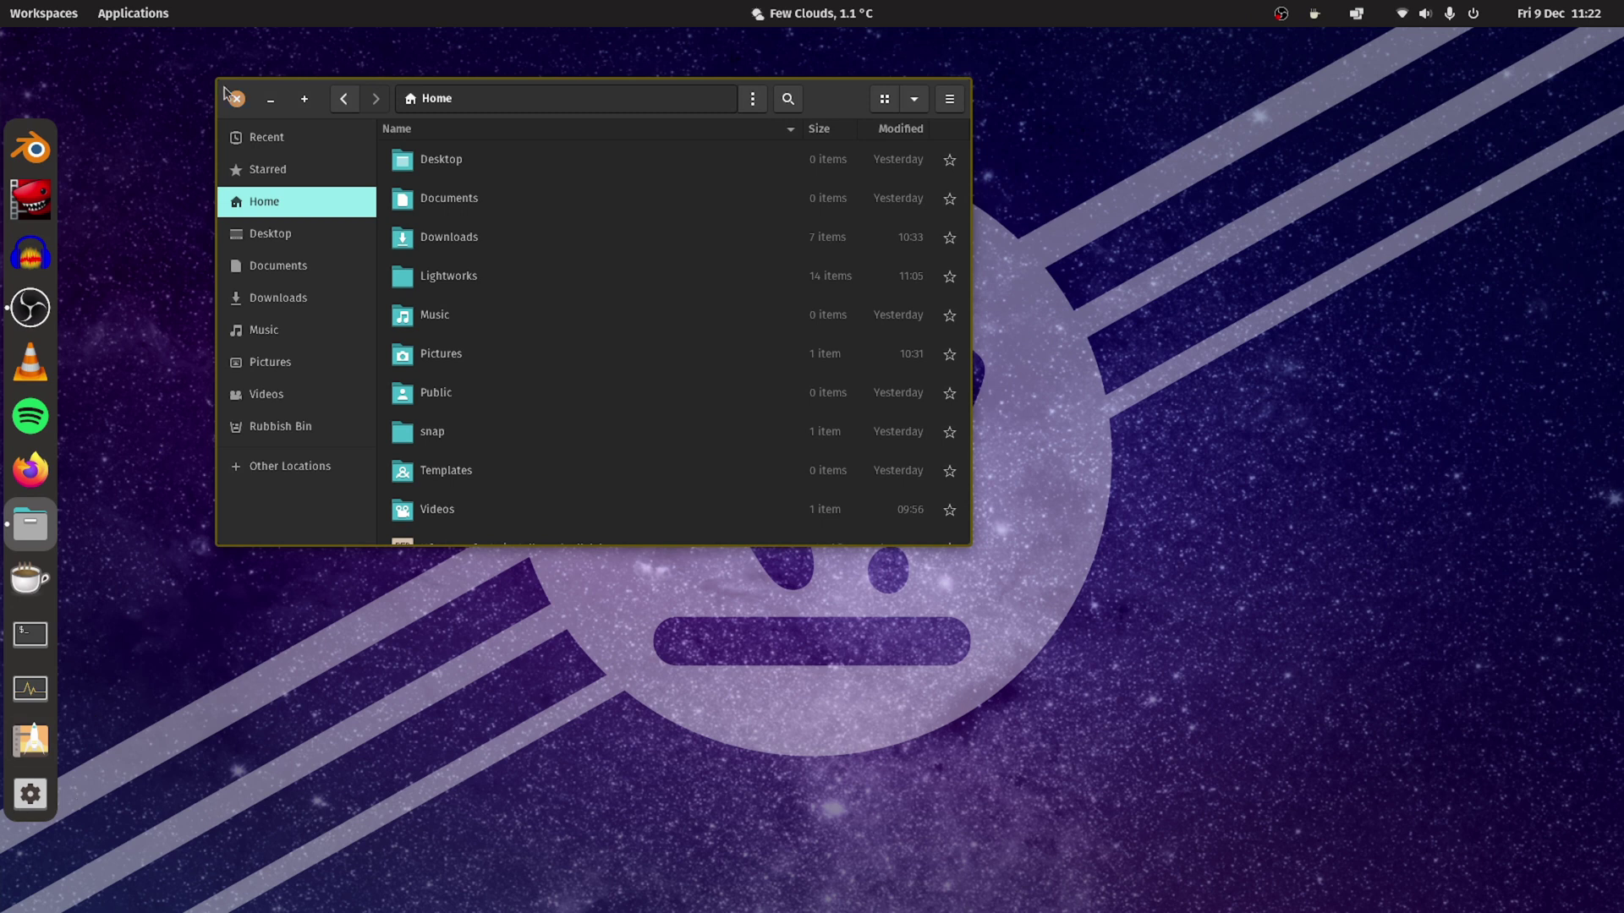
click(237, 99)
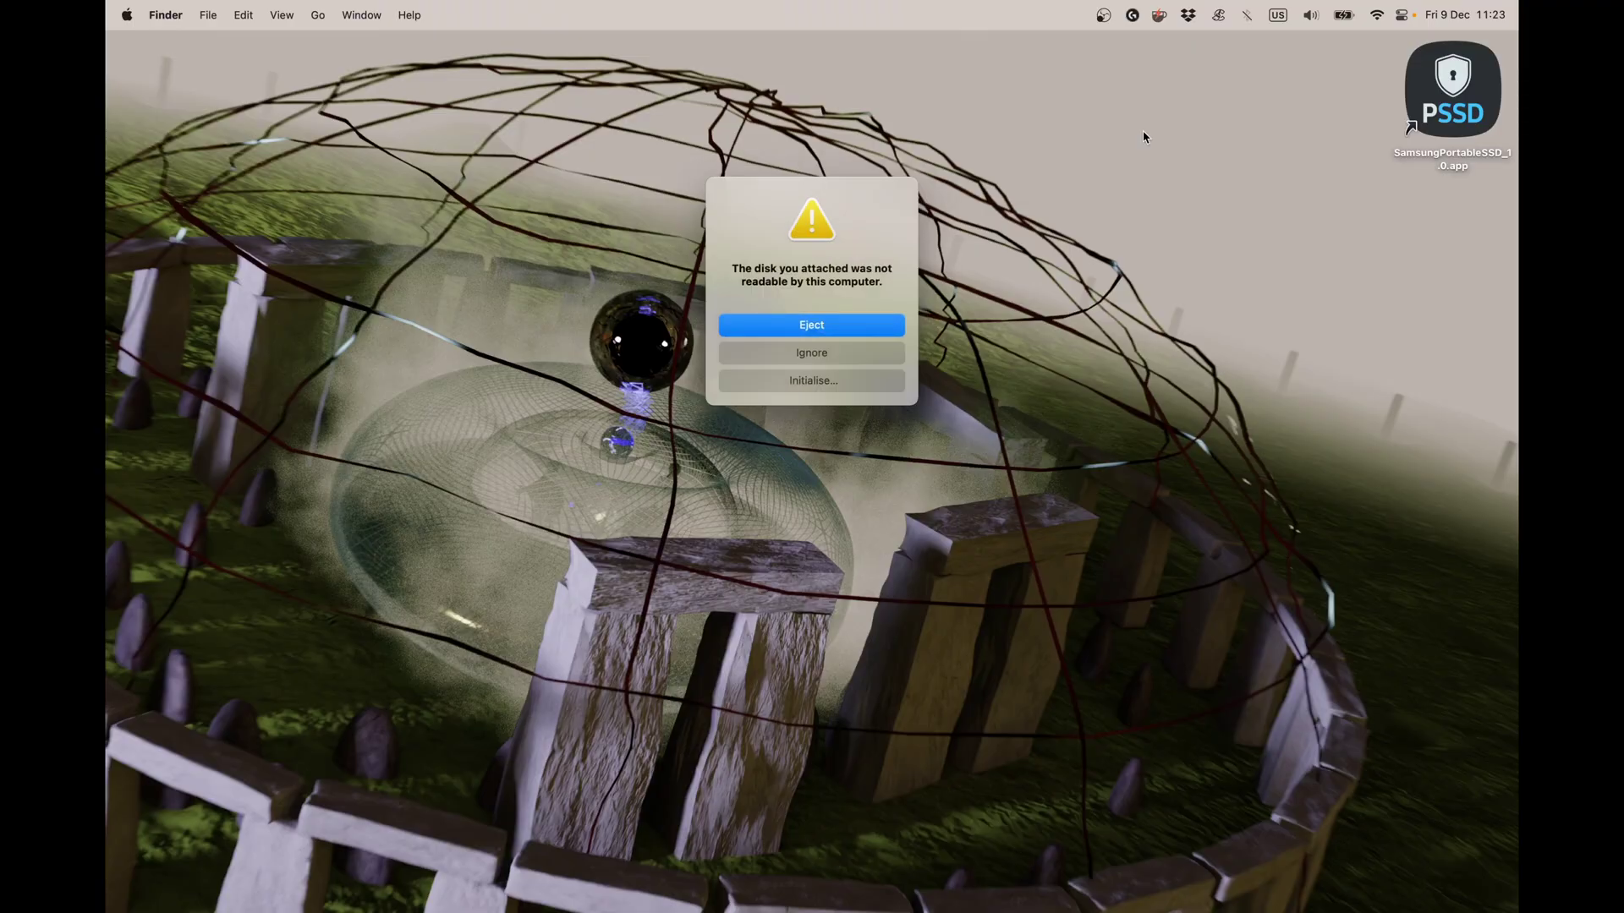
Choose Ignore on the macOS alert saying the attached disk is not readable.
click(835, 357)
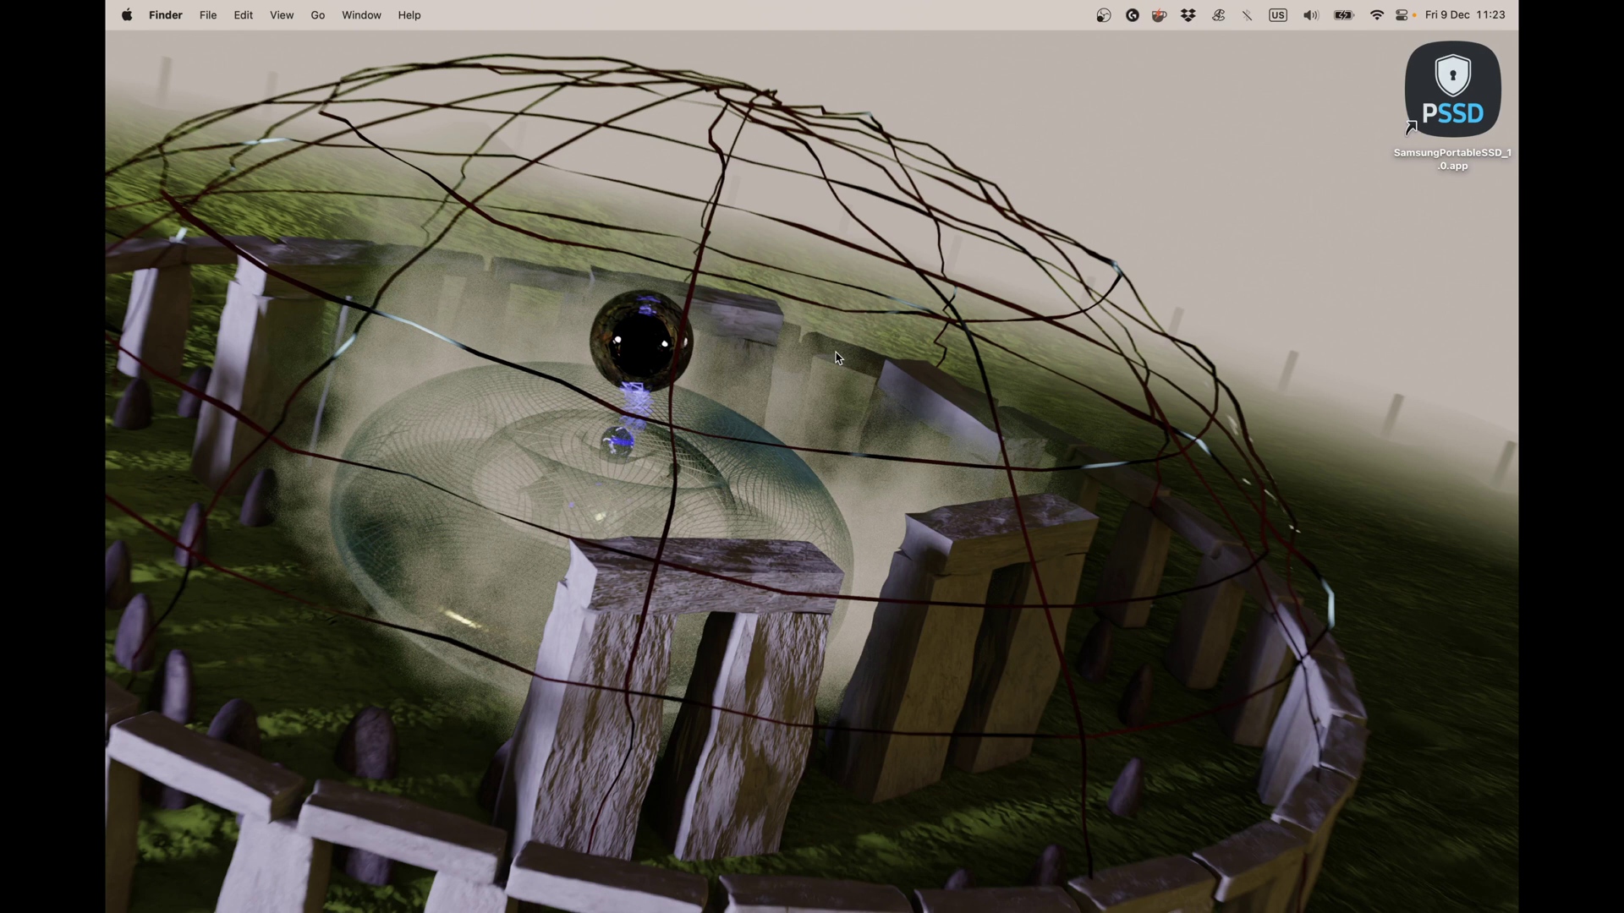
Launch VeraCrypt on the Mac by searching Spotlight for 'vera'.
key(super+space)
text(vera)
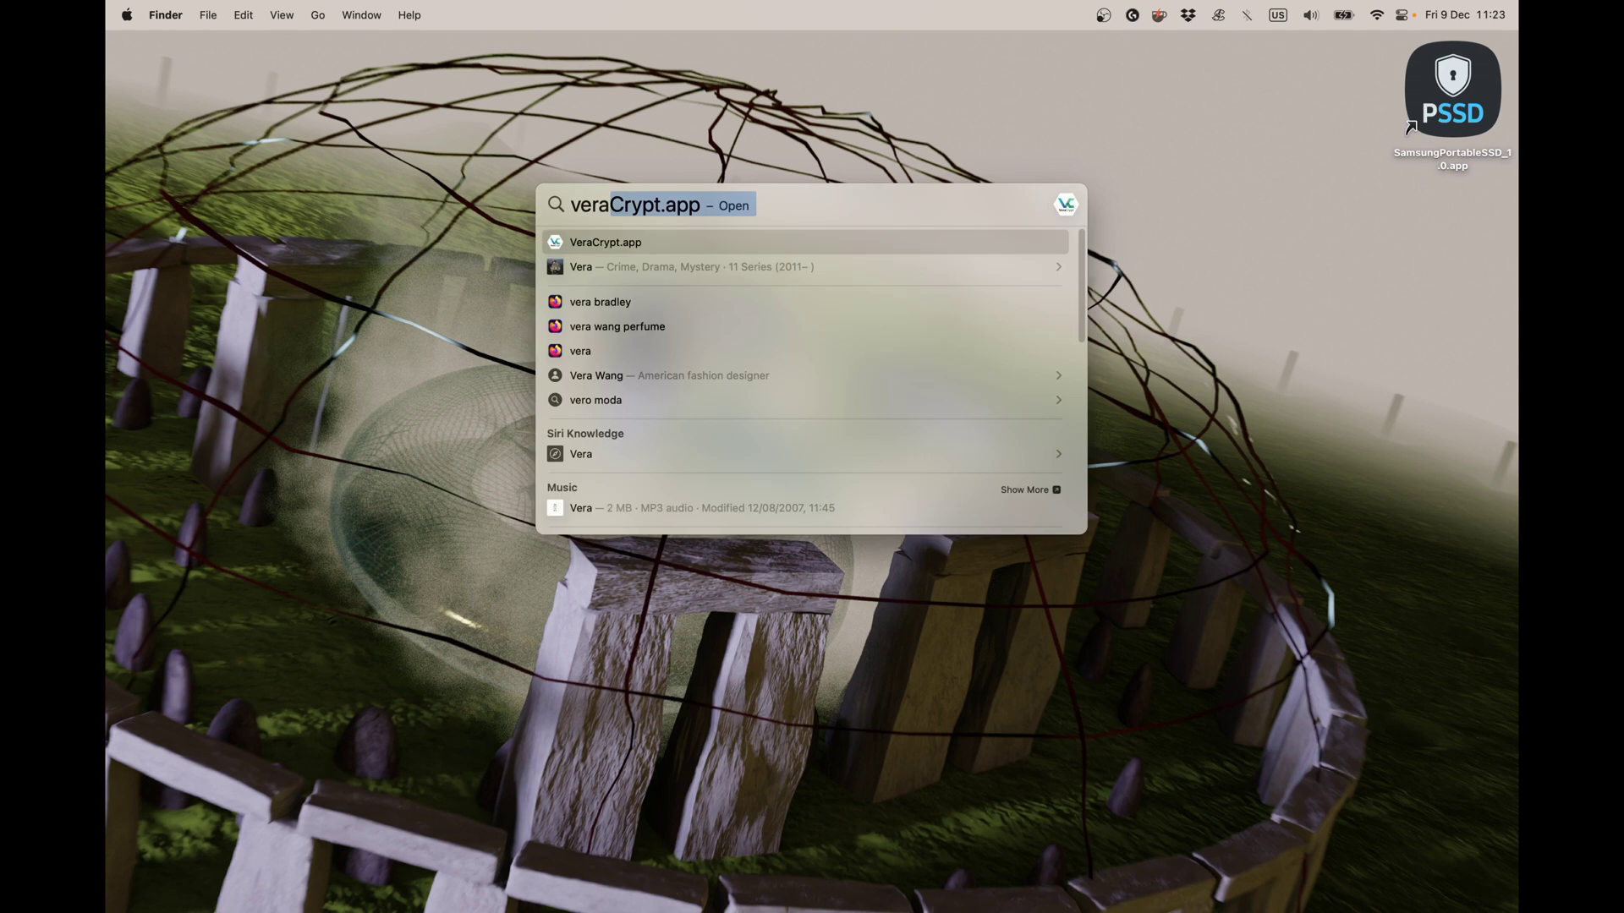
key(Return)
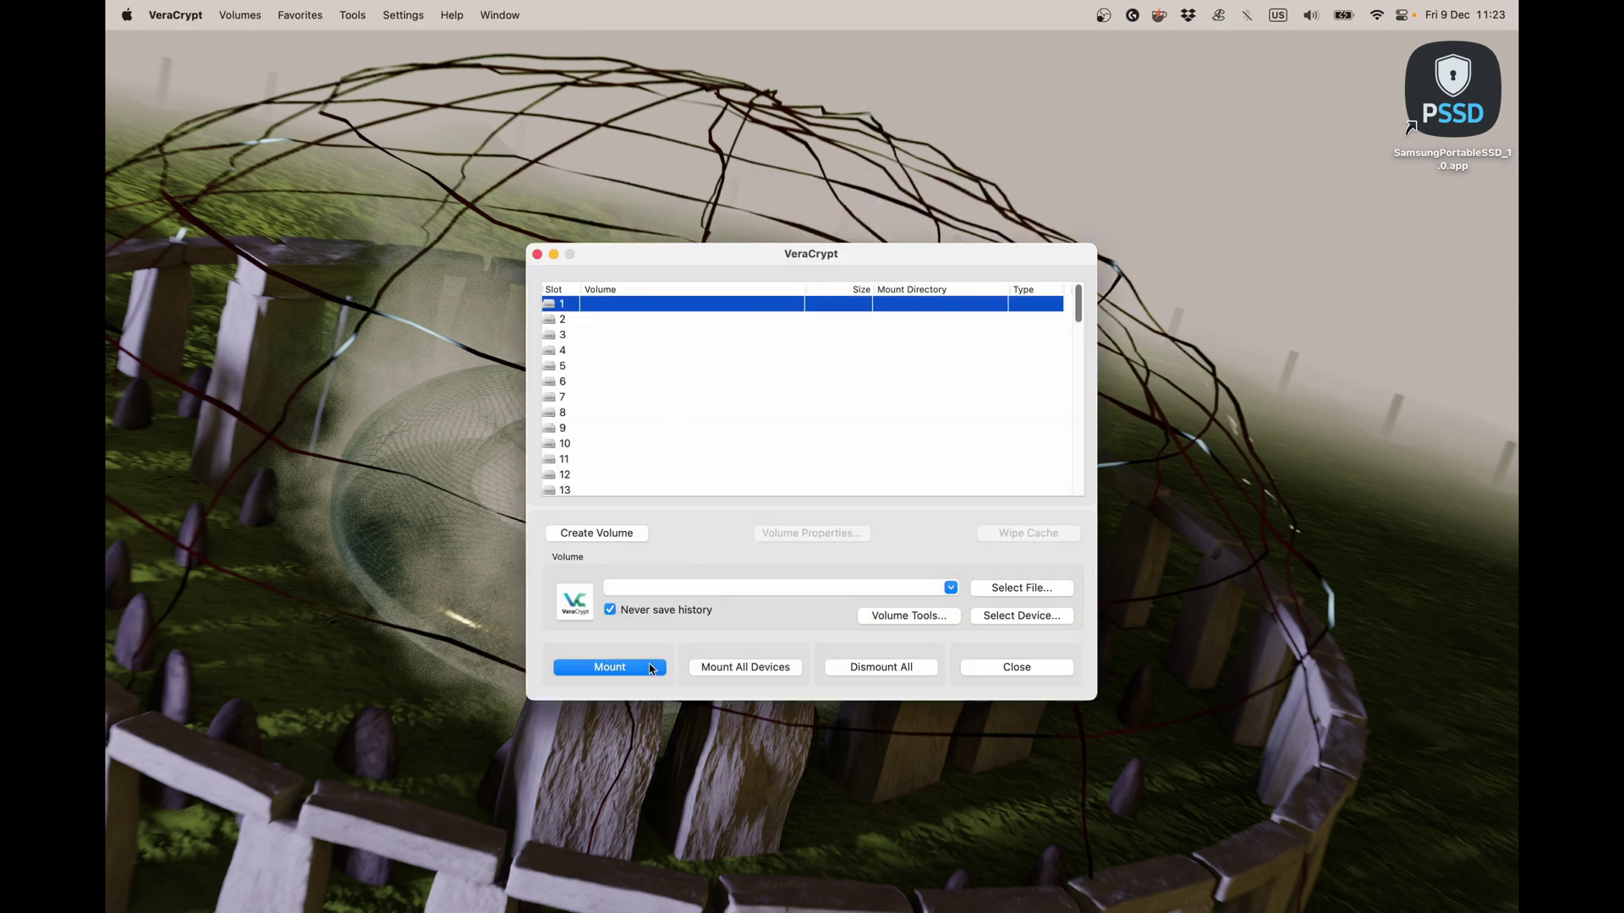
Grant administrator access and select the 931 GiB partition /dev/rdisk4s1 as the volume.
click(1018, 619)
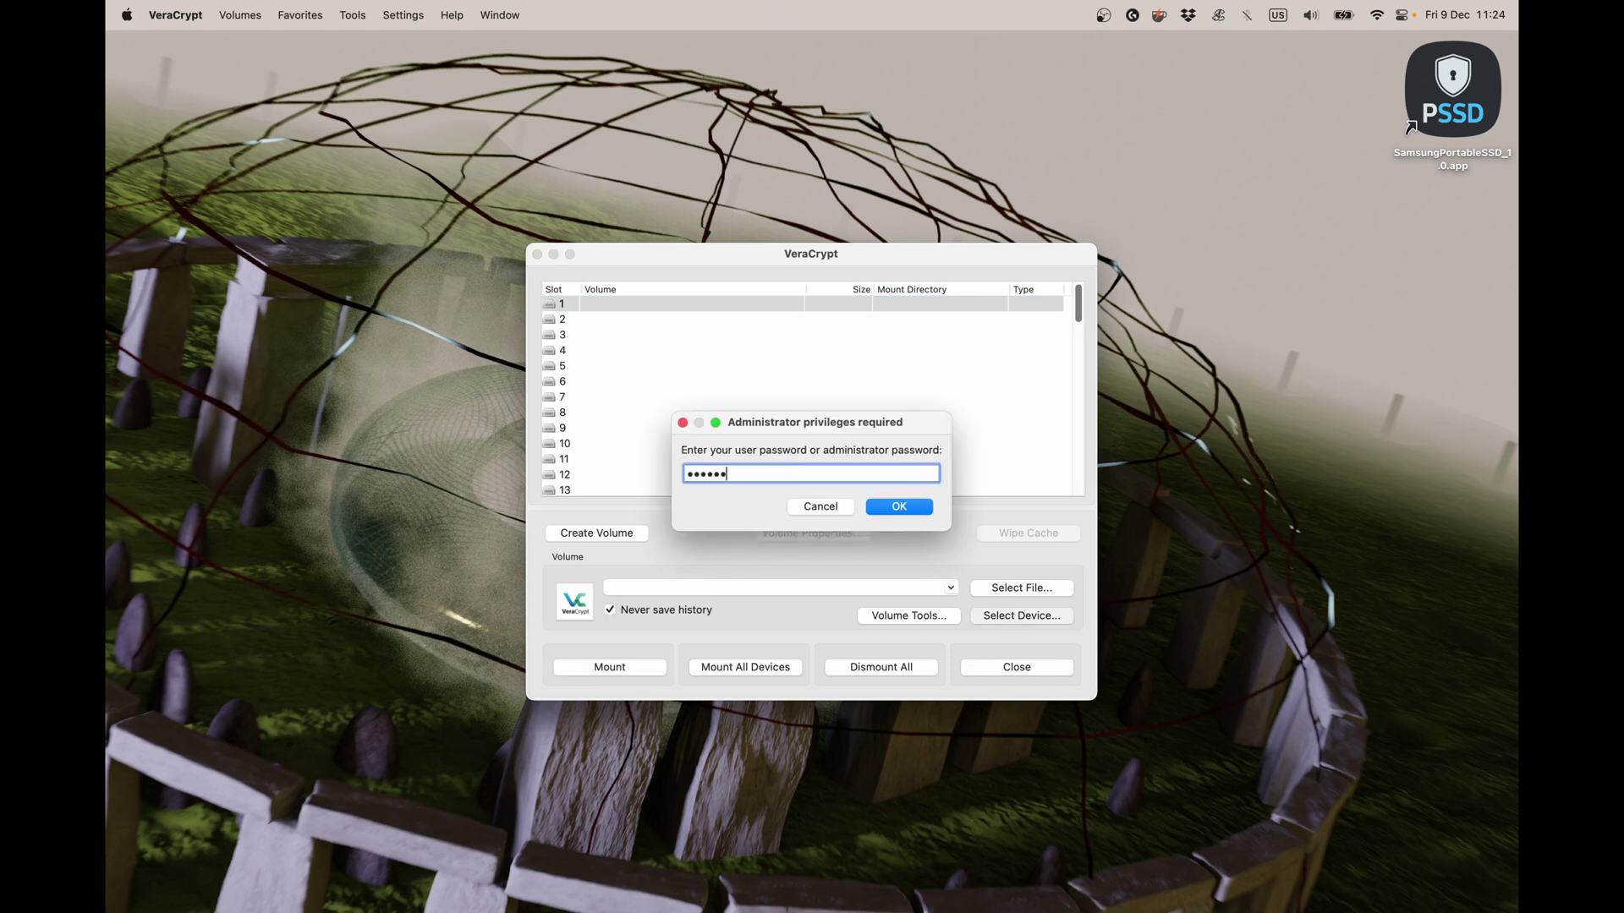
key(Return)
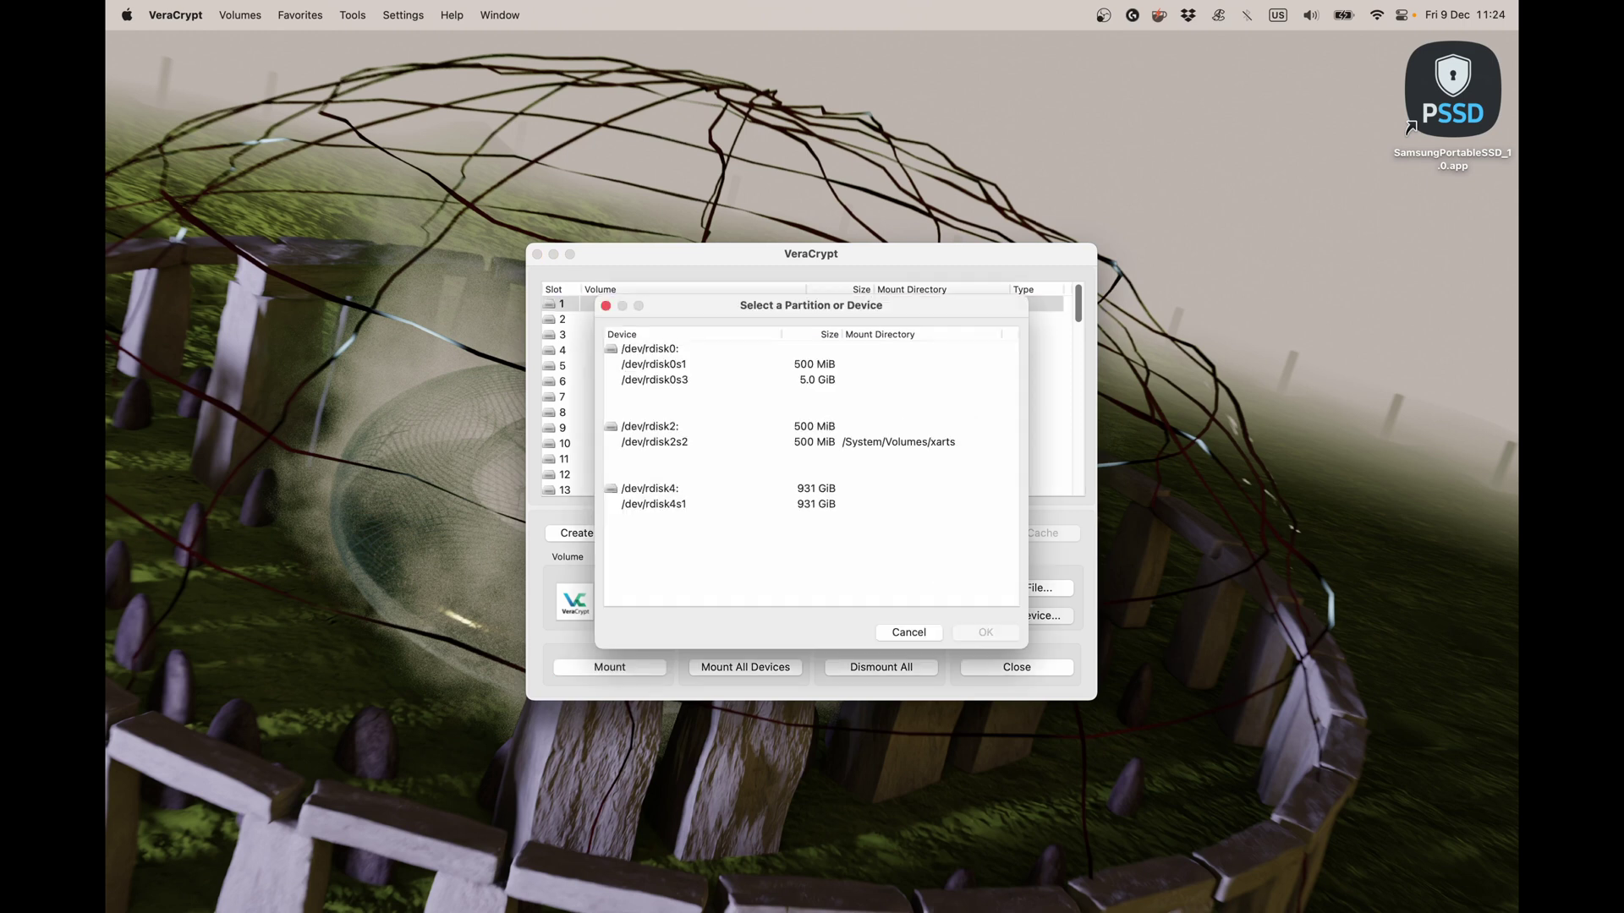
click(699, 508)
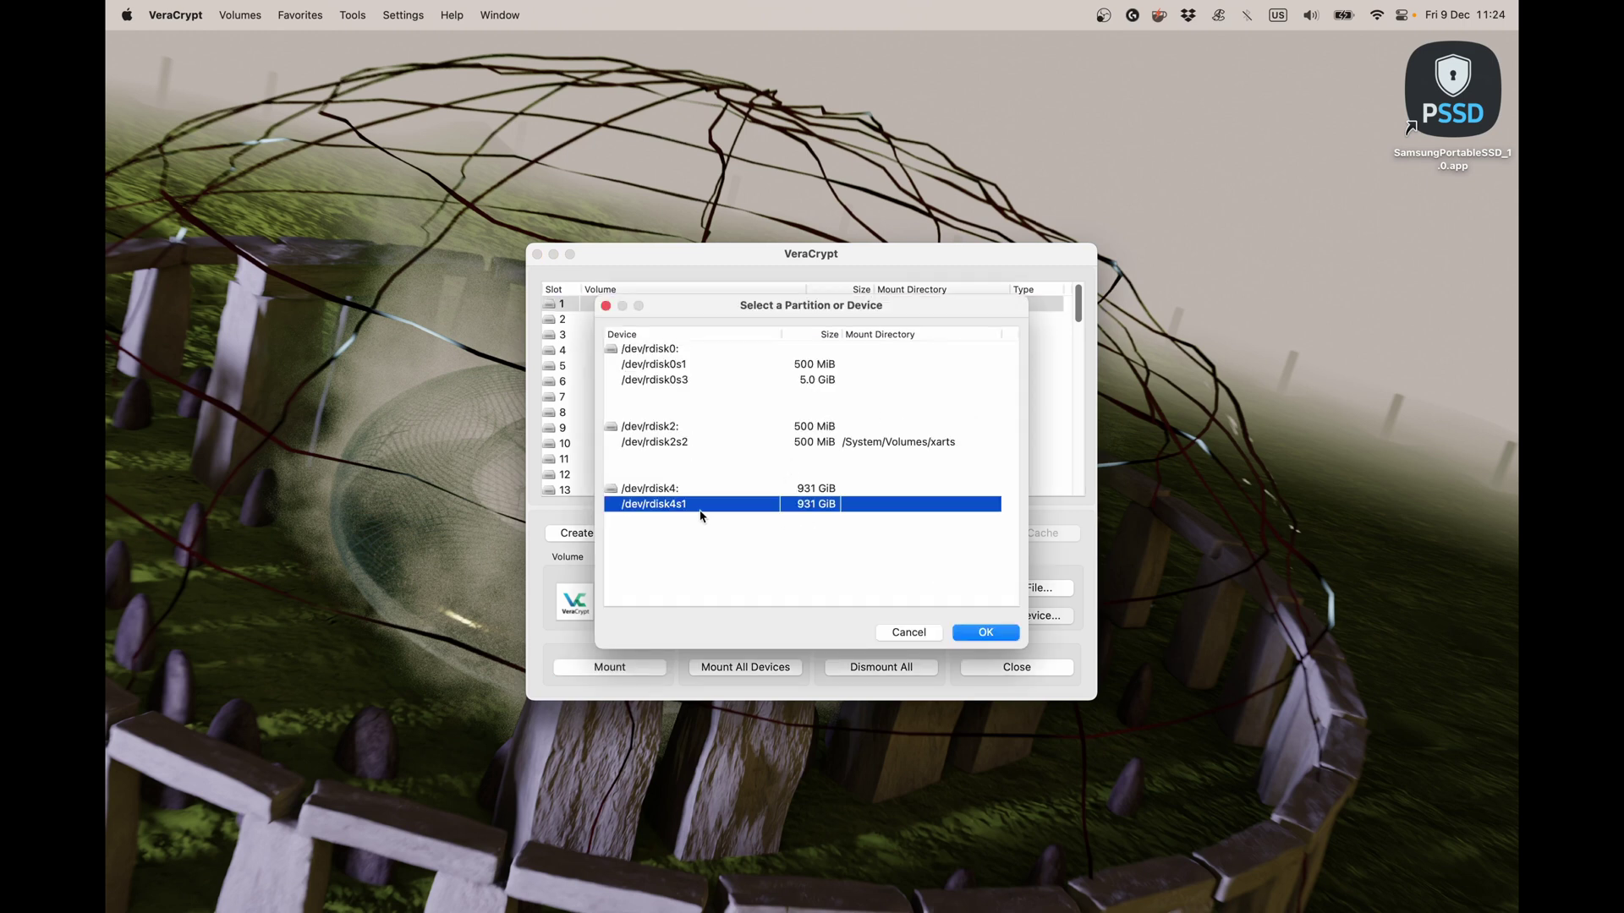
click(988, 633)
Mount /dev/rdisk4s1 into slot 1 by entering the volume password.
click(597, 670)
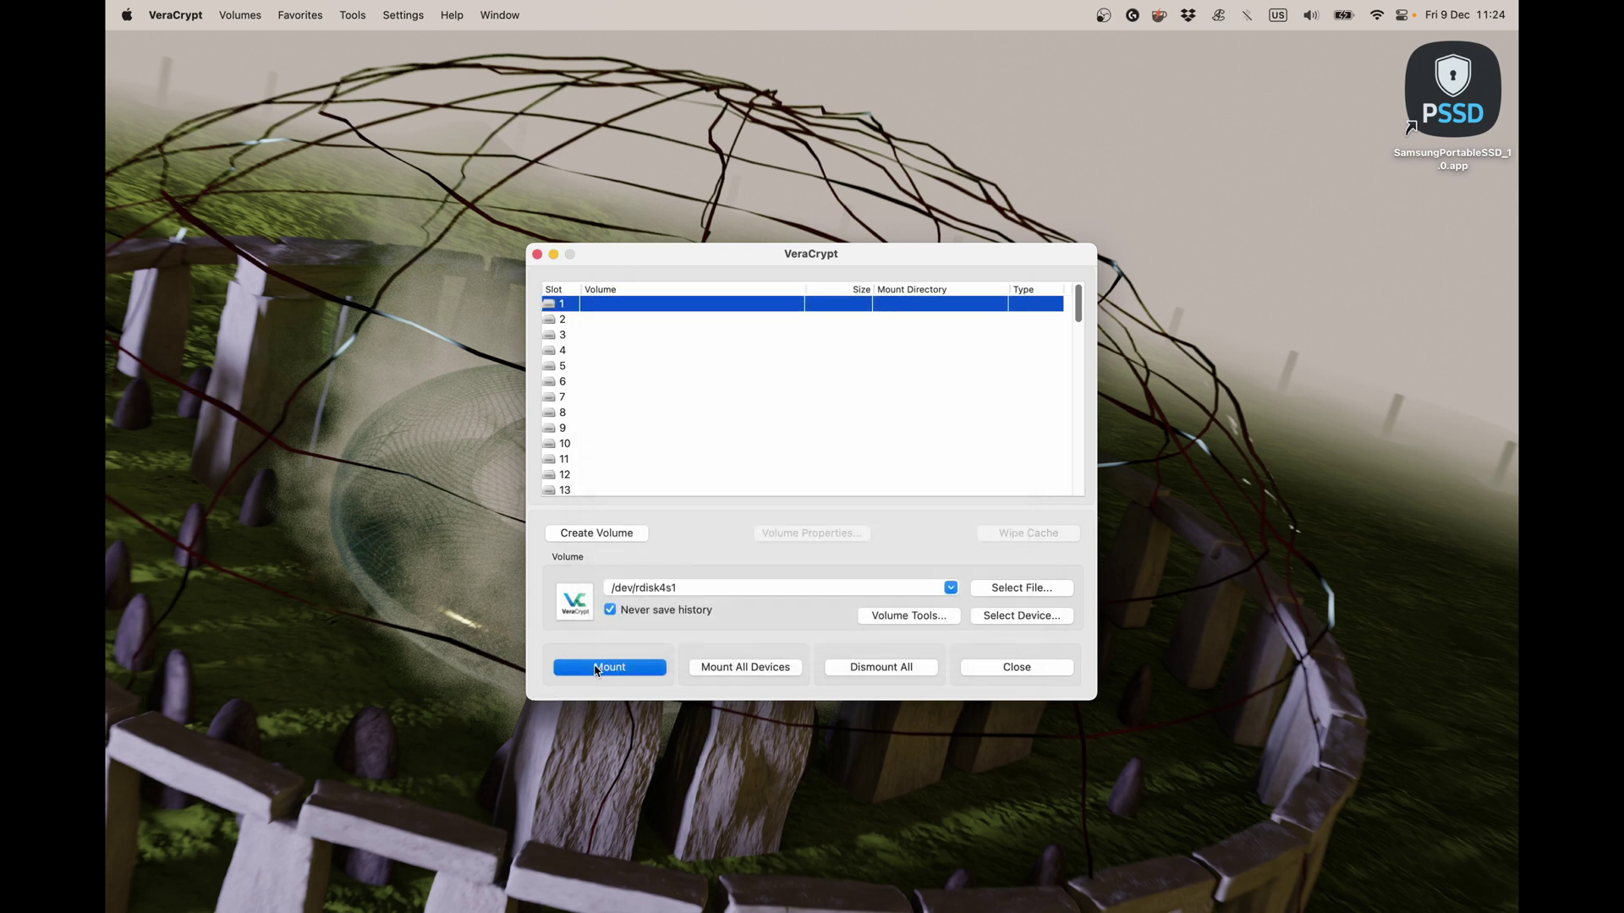
text(****)
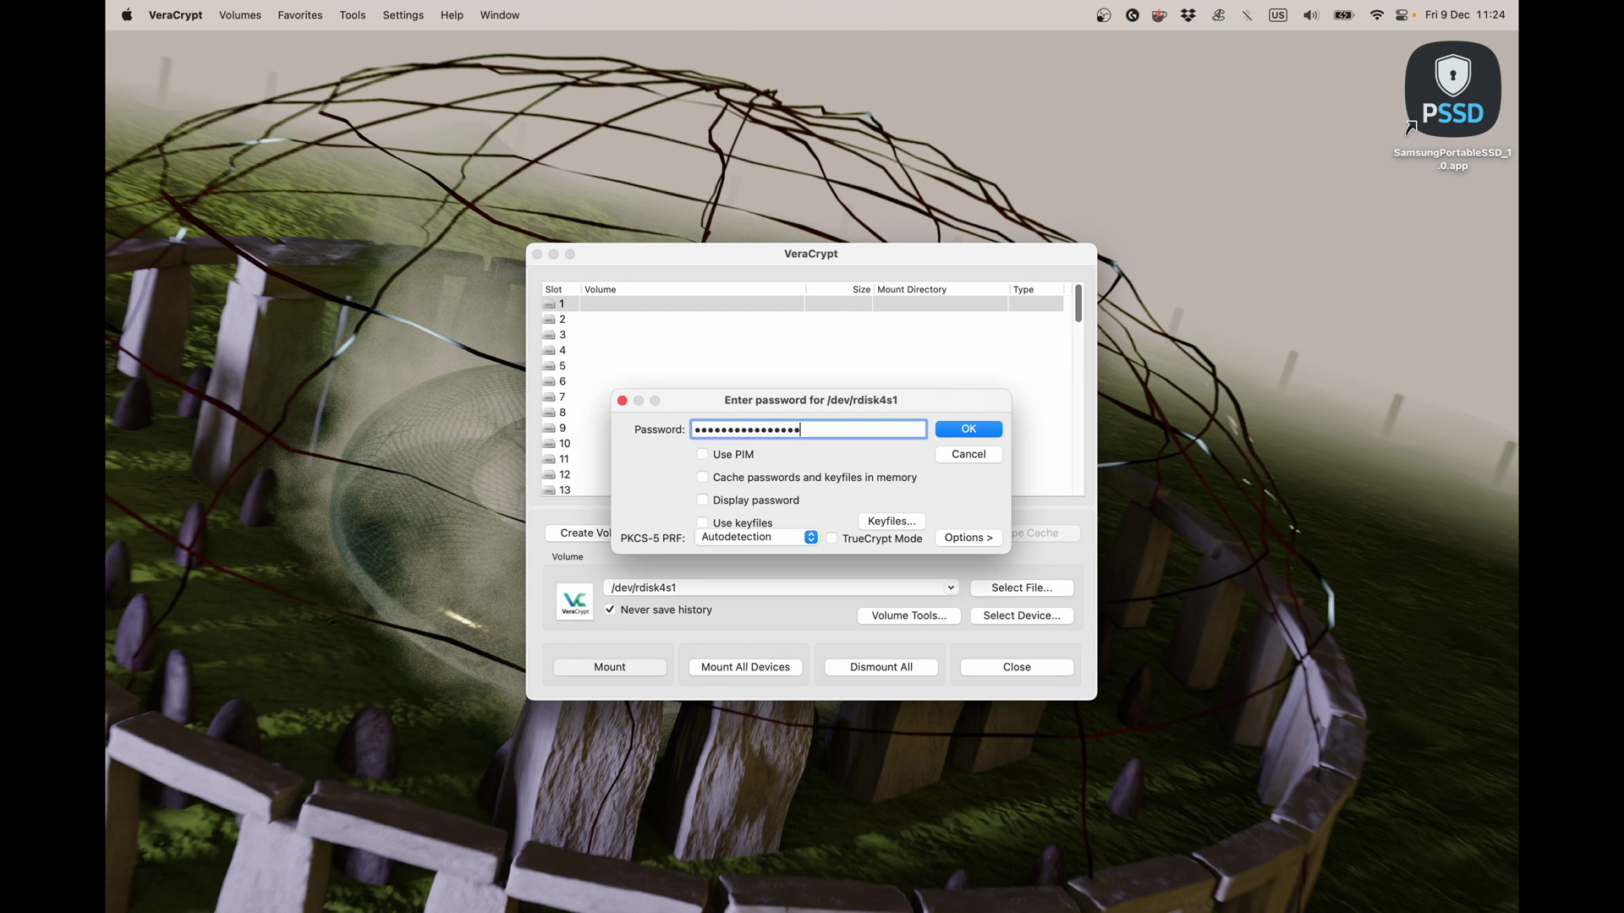
click(981, 431)
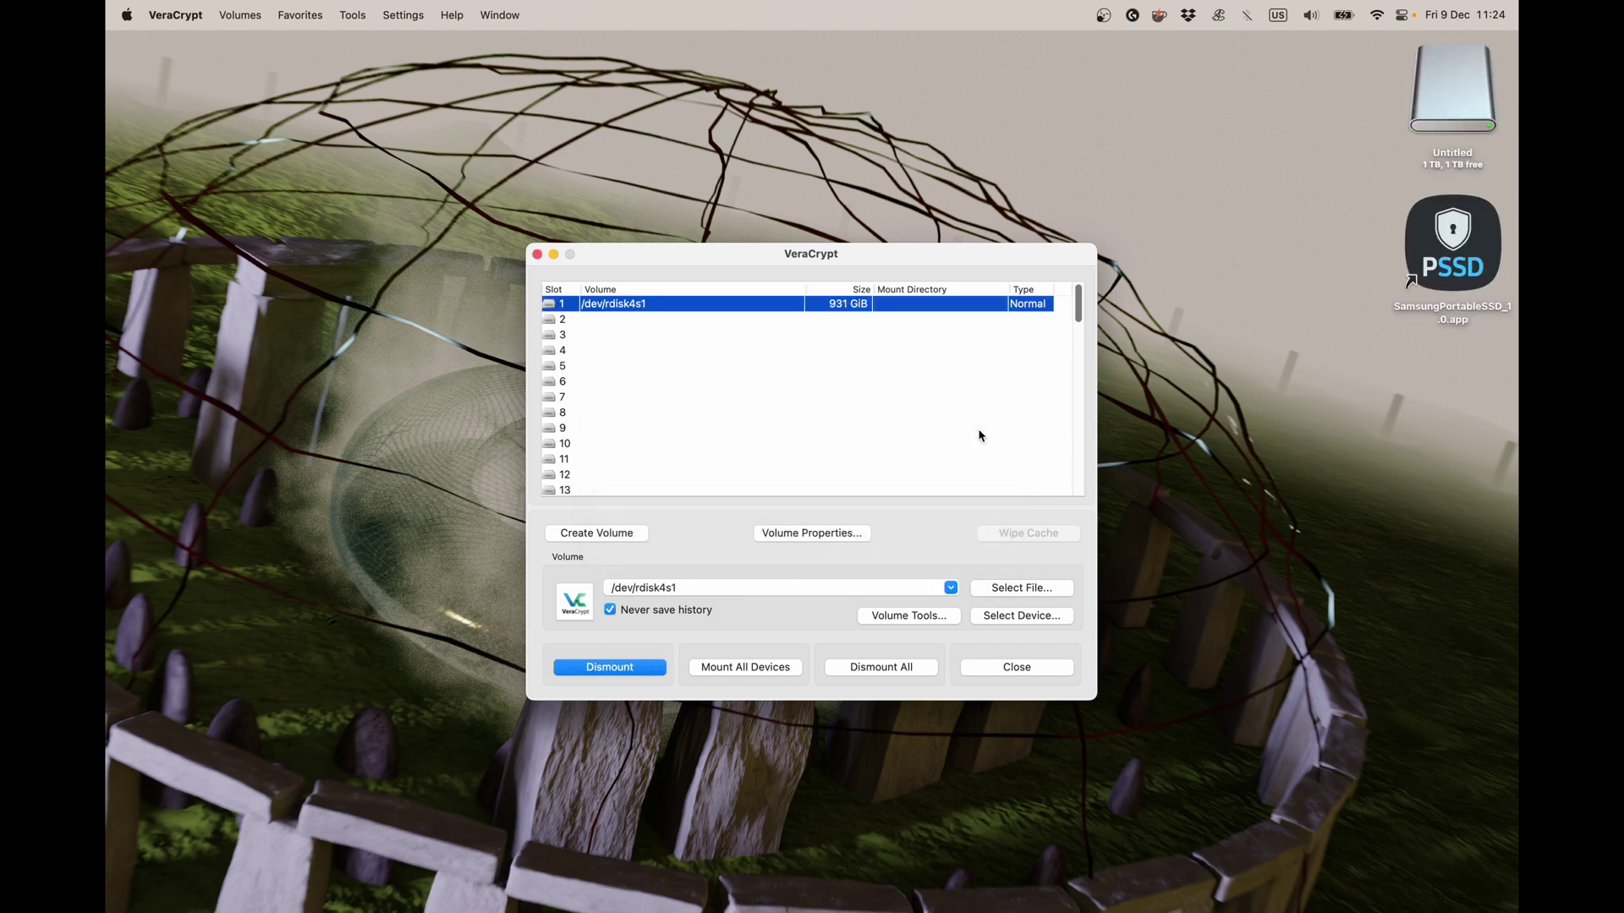
Select the new Untitled drive on the desktop and move the VeraCrypt window aside.
click(1451, 76)
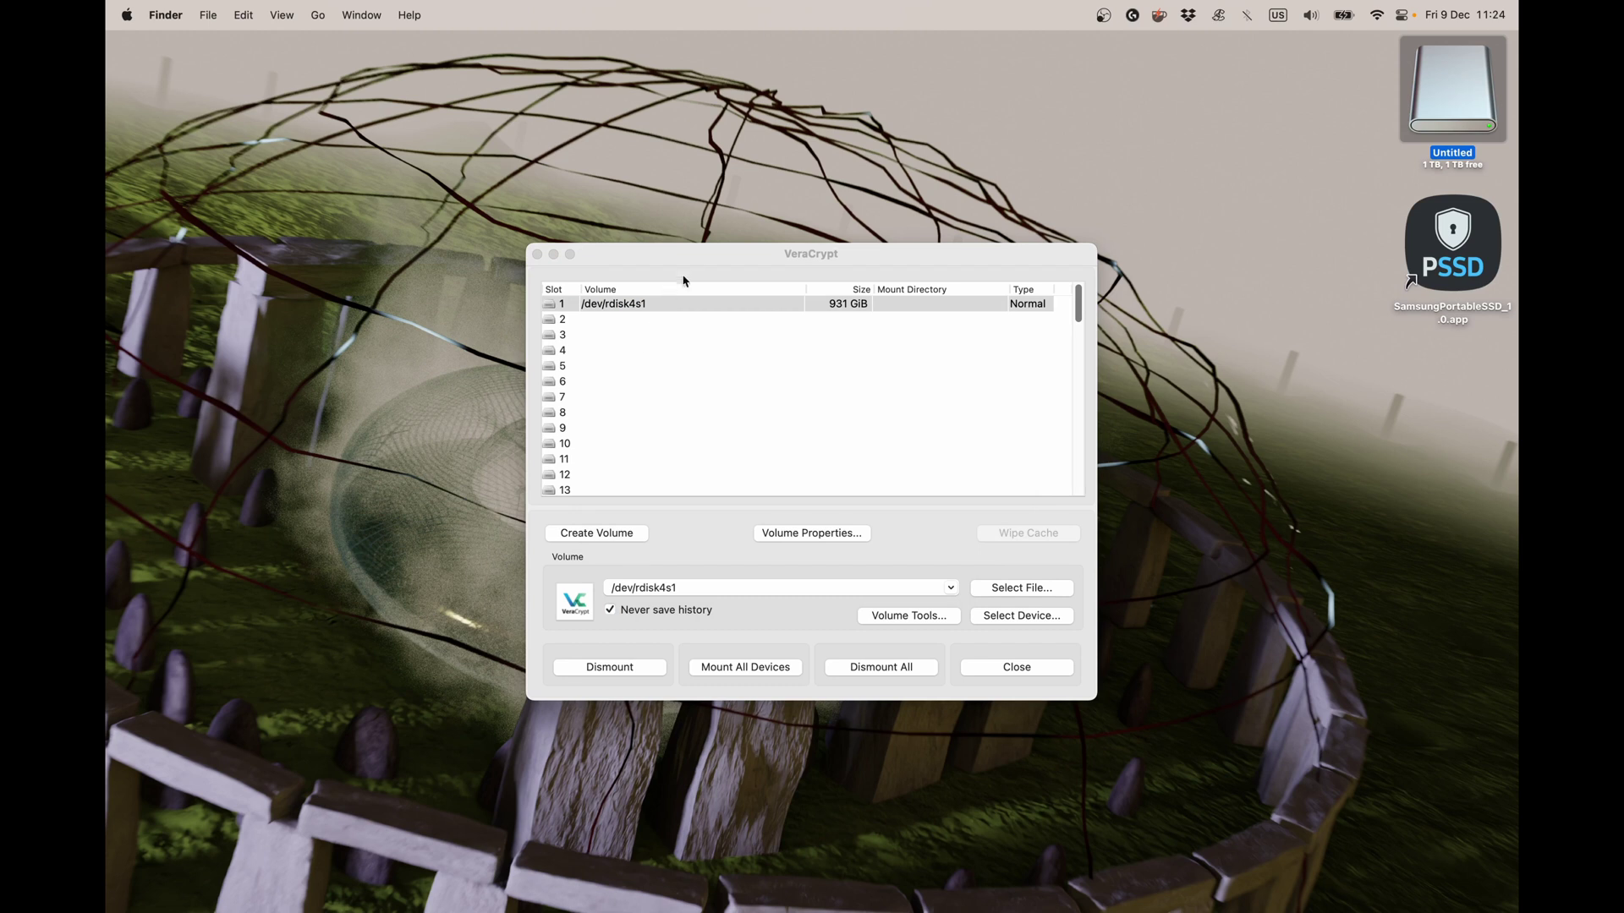
click(702, 259)
drag(702, 259, 635, 246)
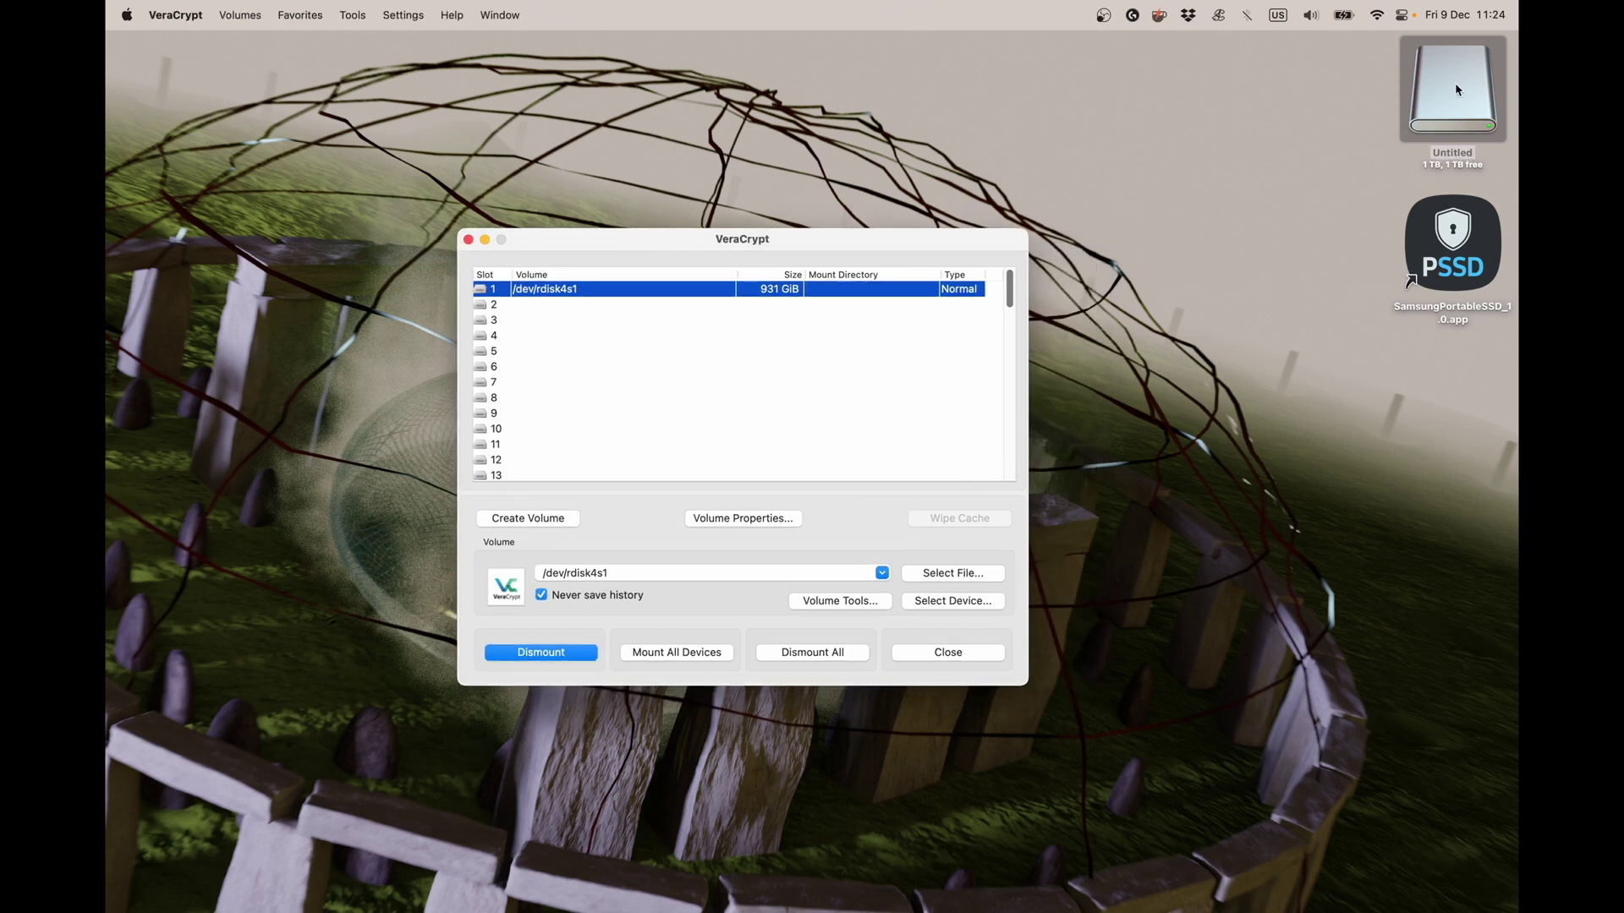
drag(1455, 83, 266, 307)
Open the Untitled drive, close its window, and launch a new Finder window via Spotlight.
double_click(1469, 108)
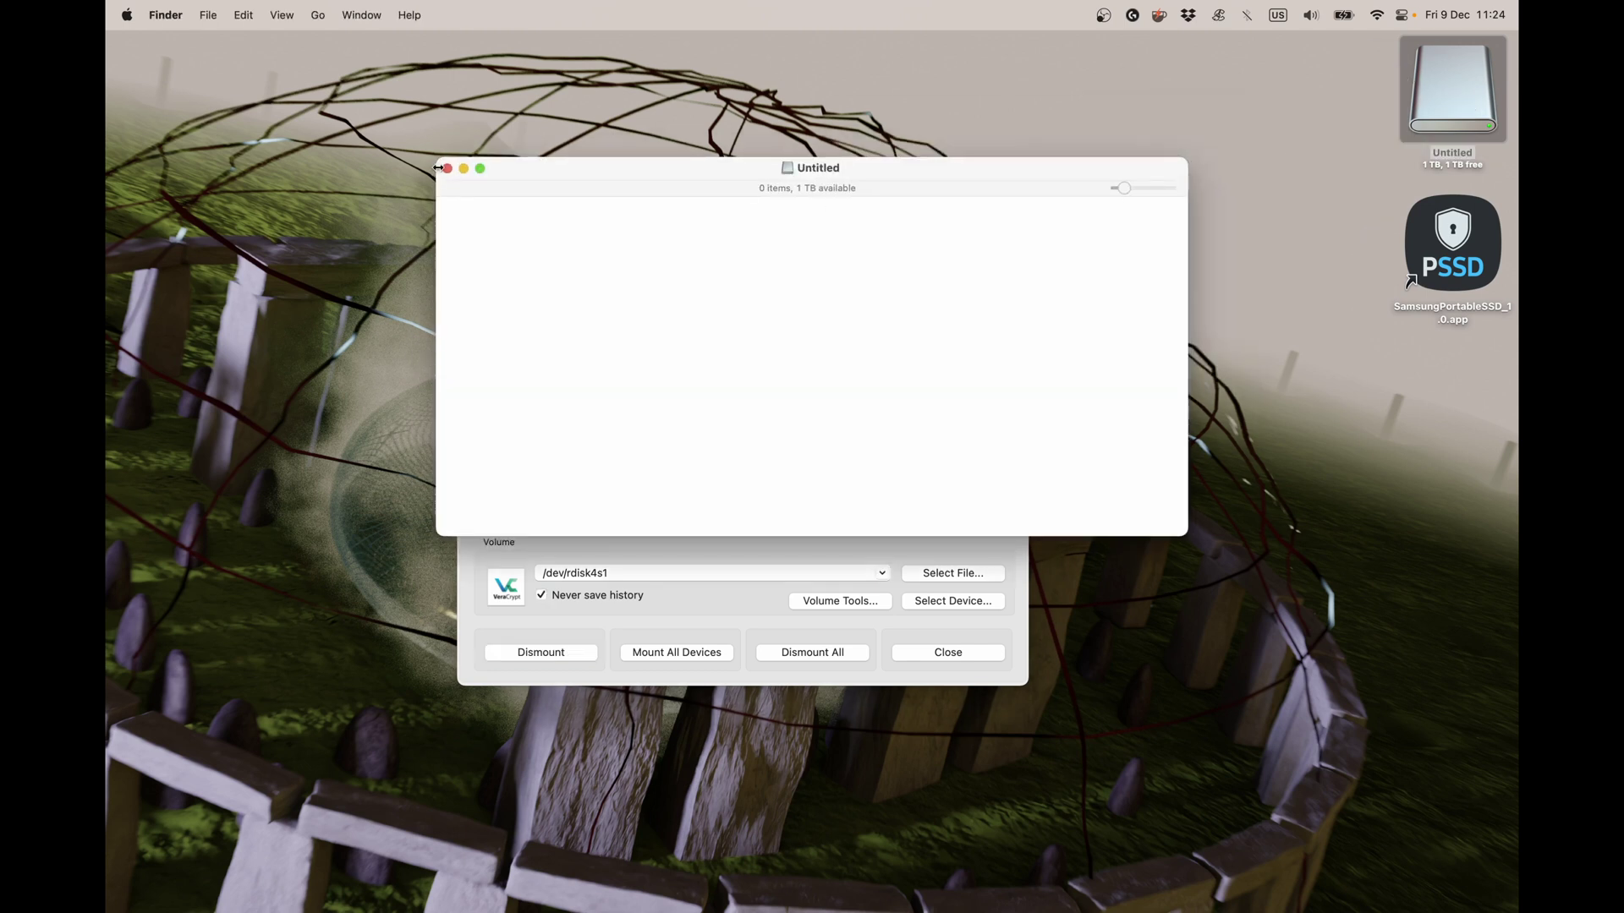
click(446, 169)
key(super+space)
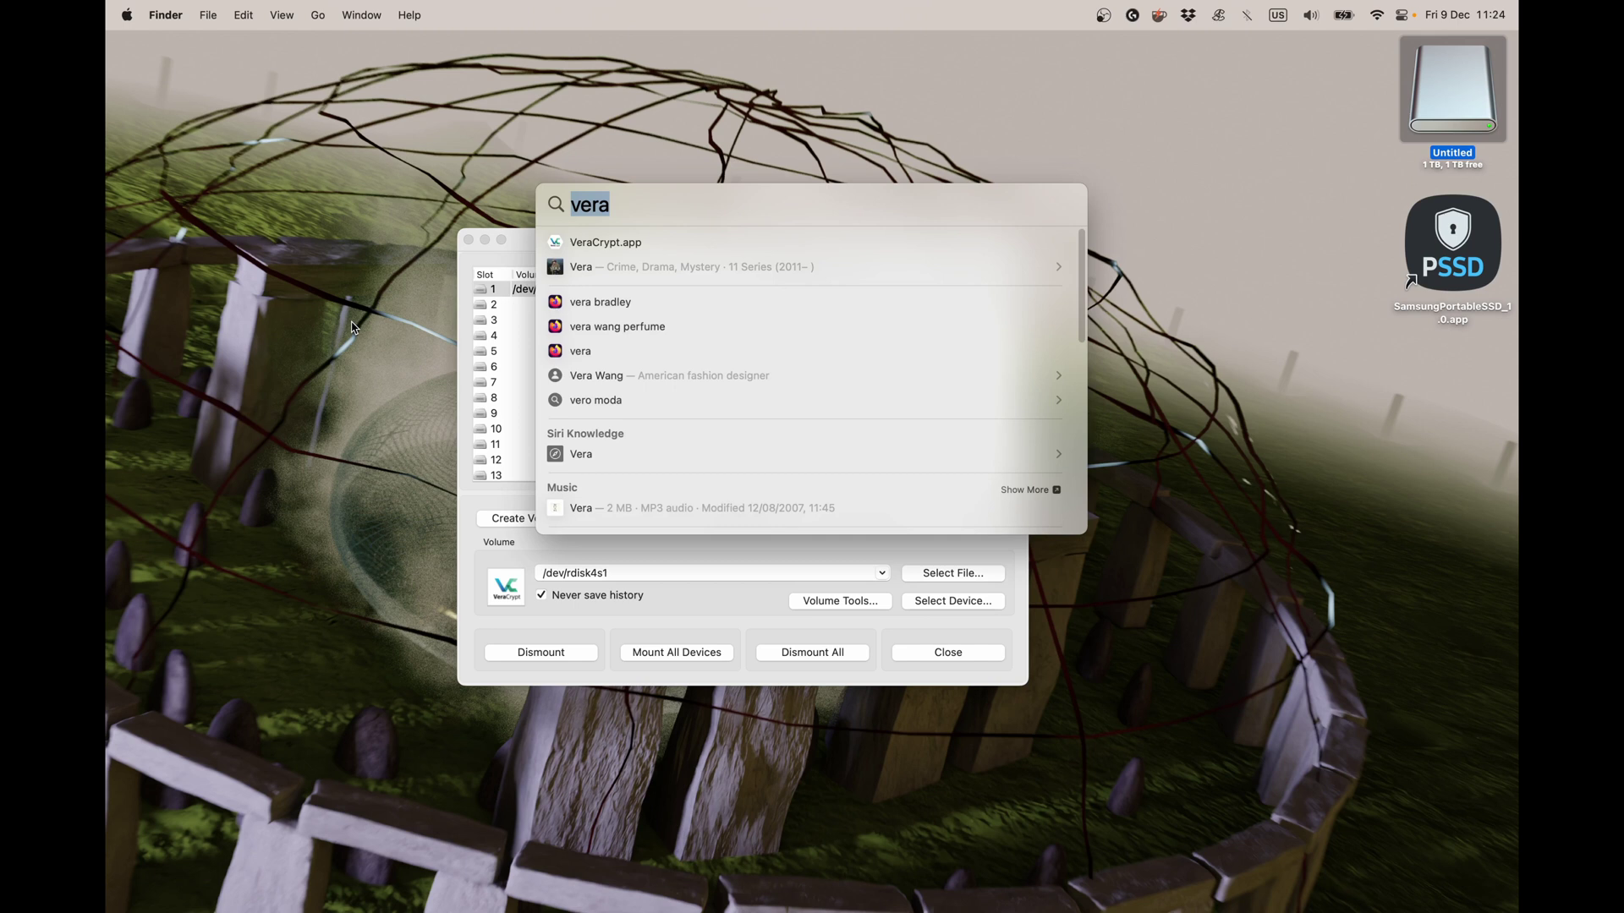
text(finder)
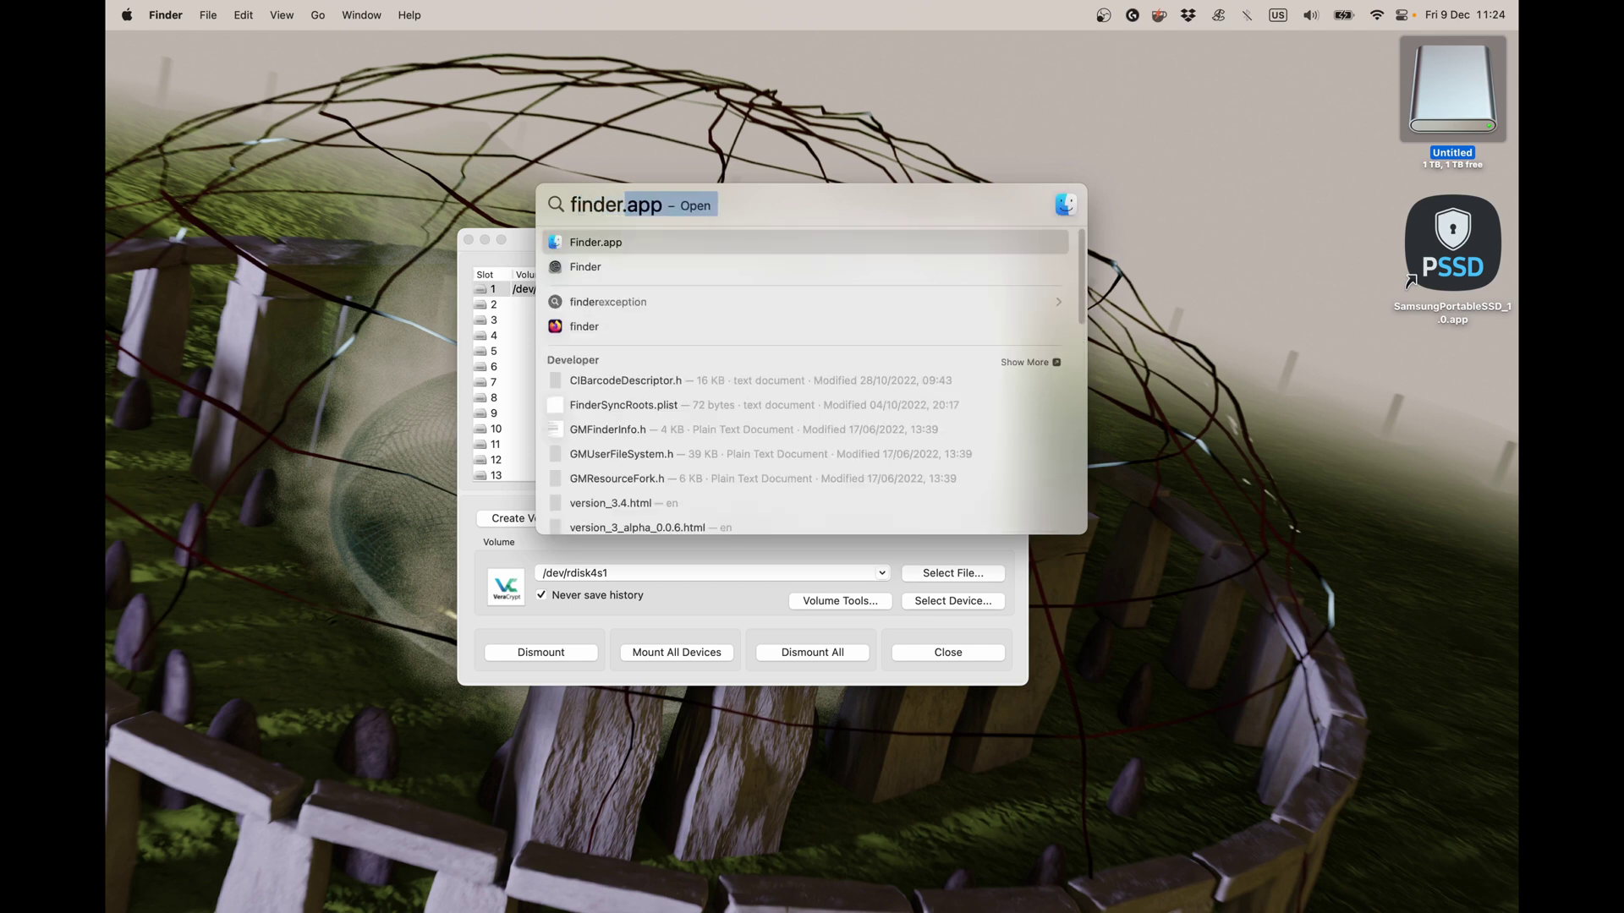
key(Return)
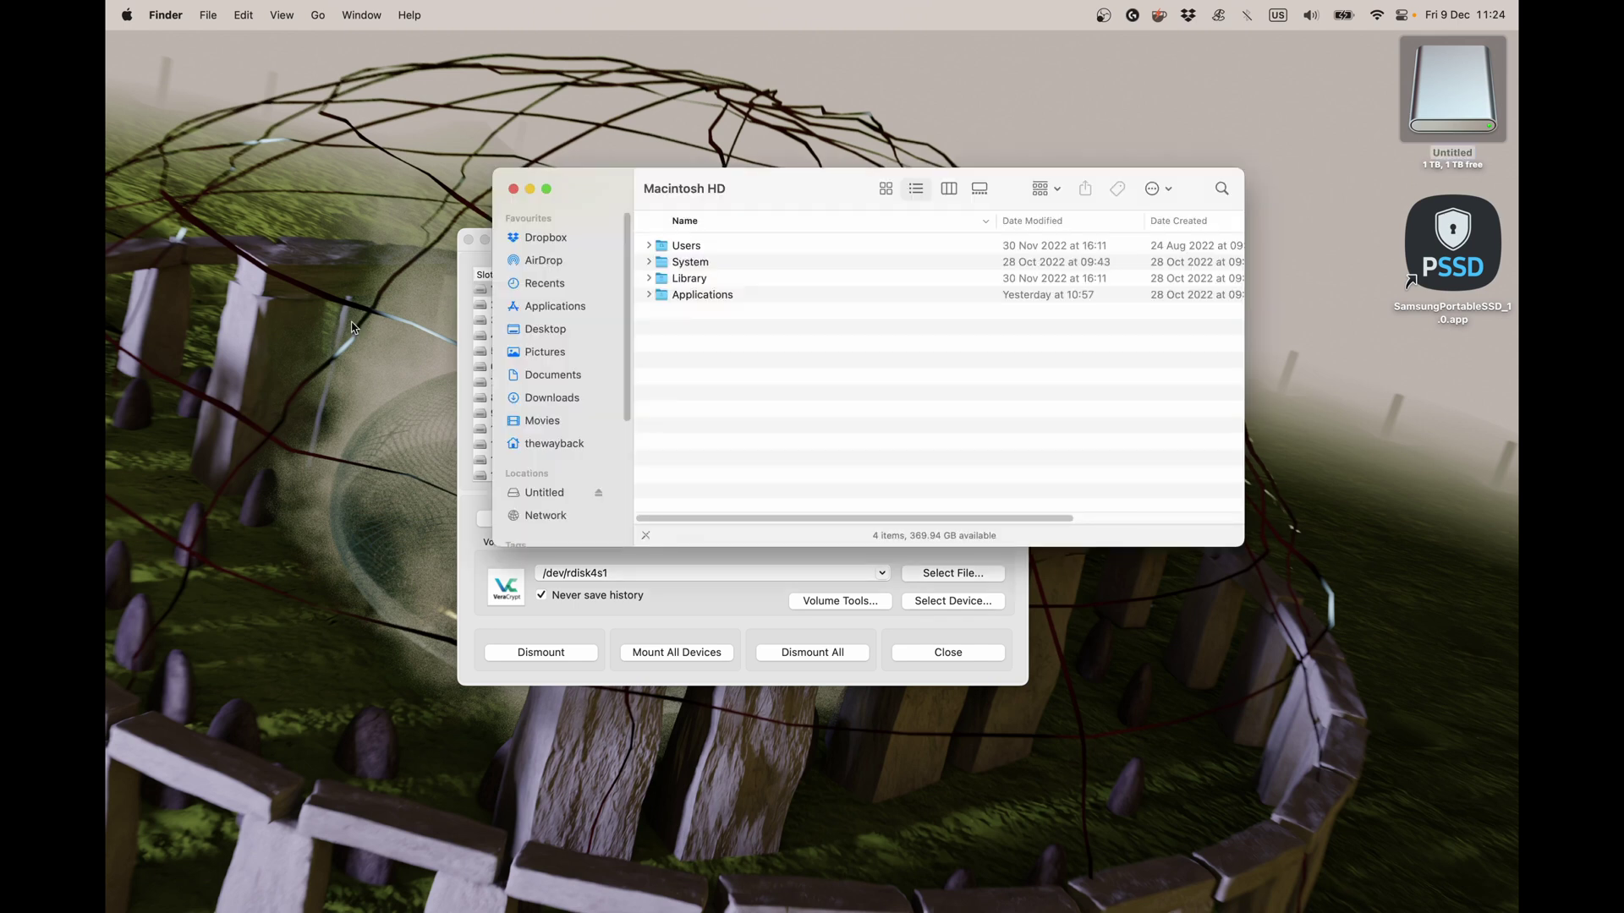
Rename the Untitled drive in the Finder sidebar to 'TWB-Archive' using its context menu.
click(559, 500)
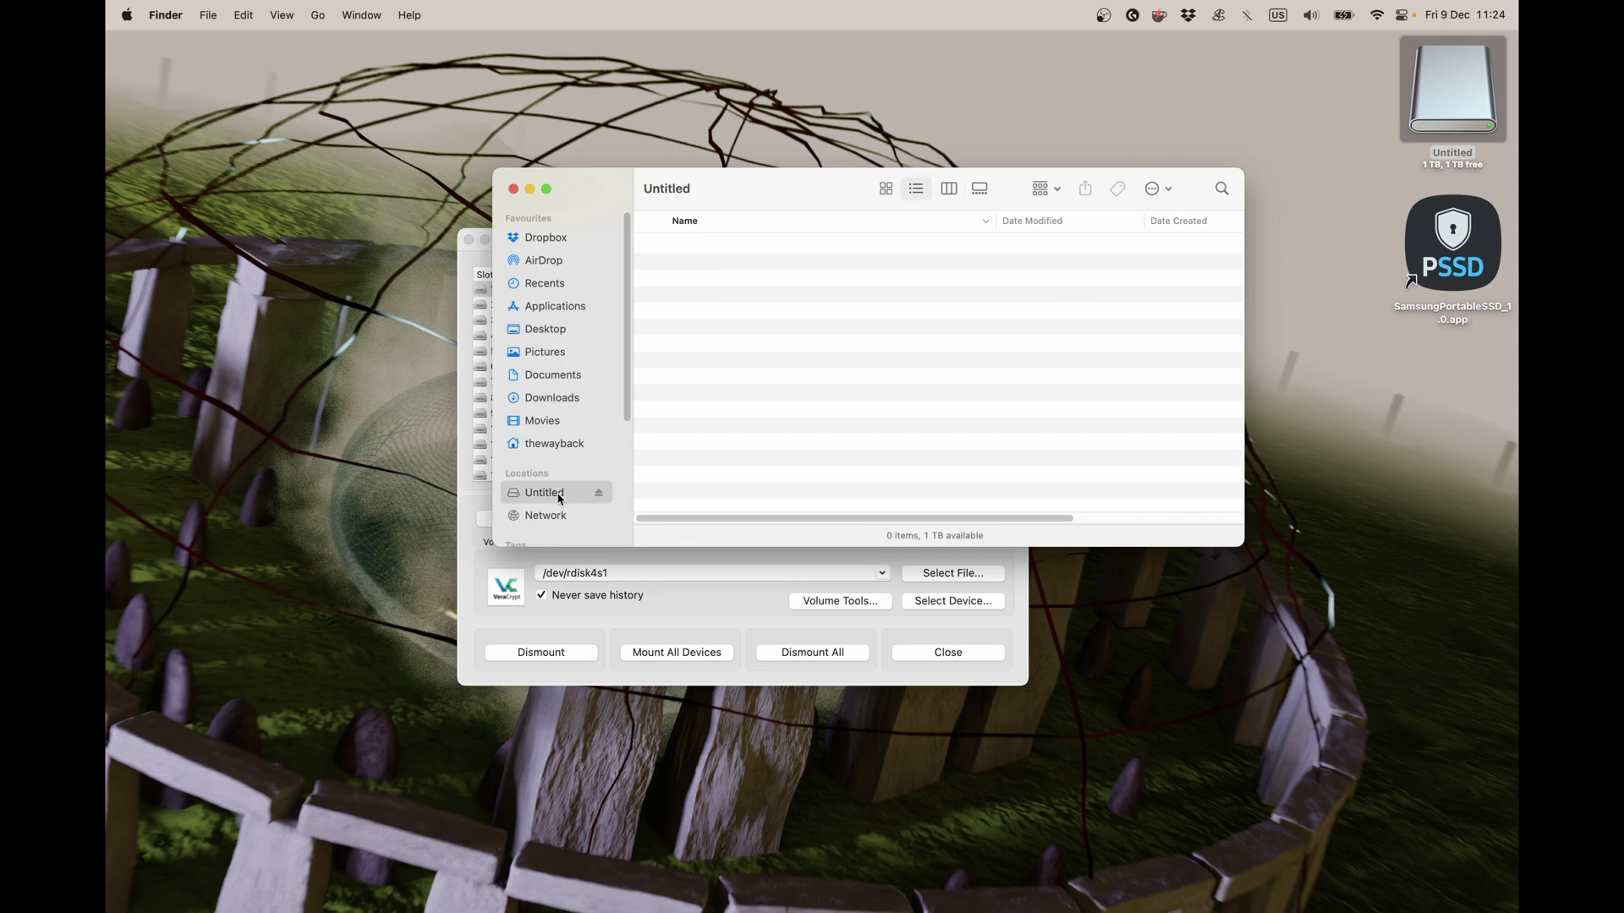
right_click(559, 499)
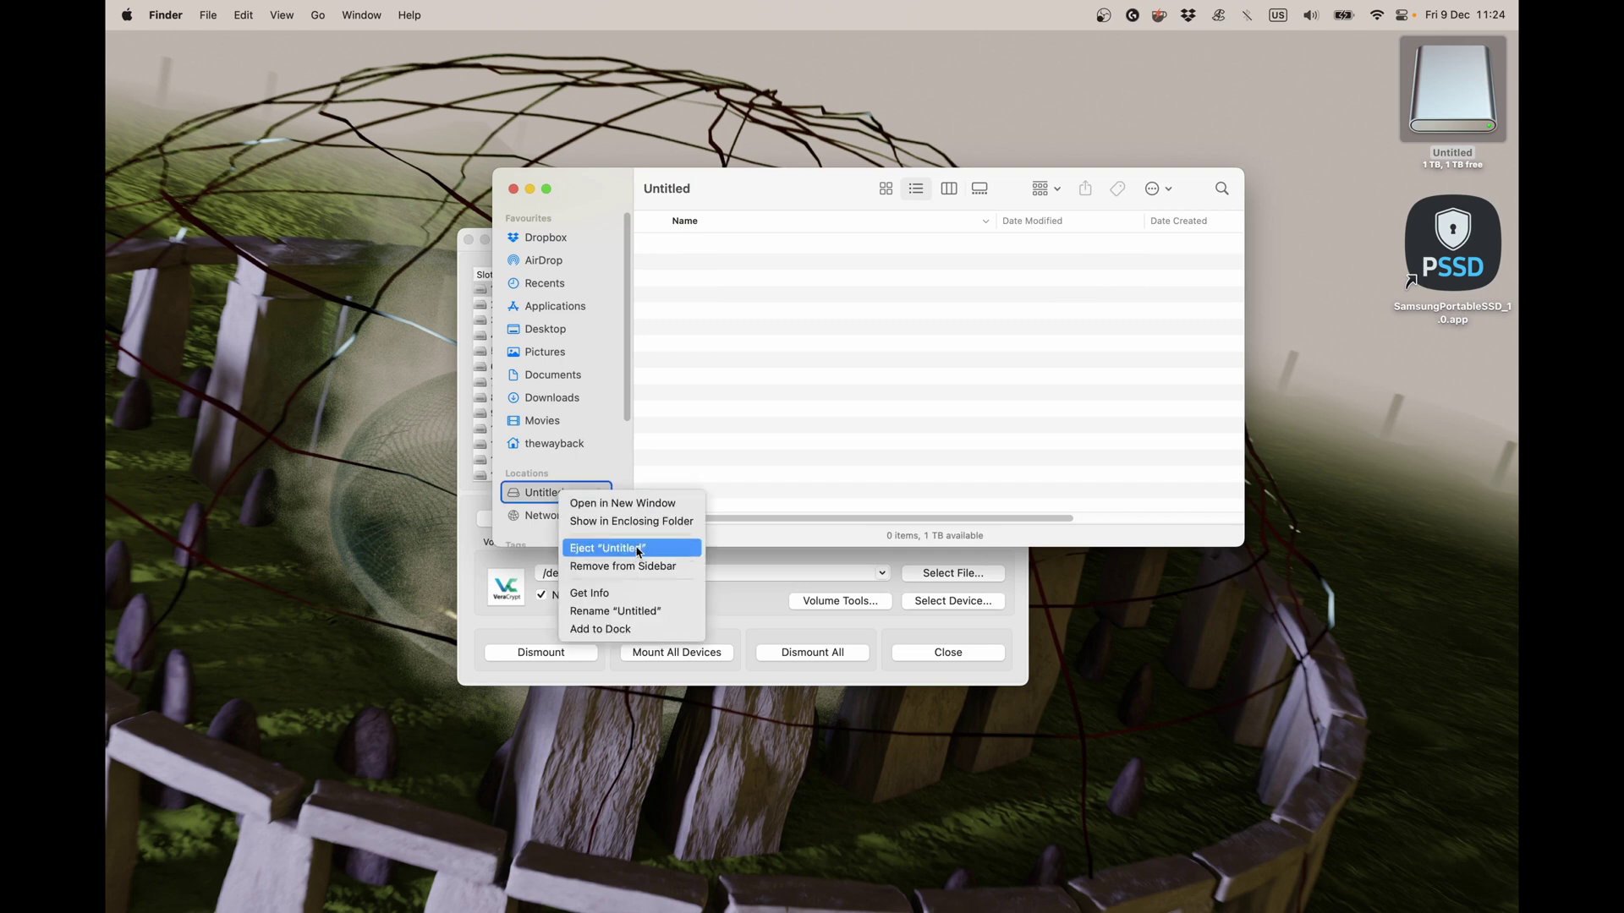
click(615, 611)
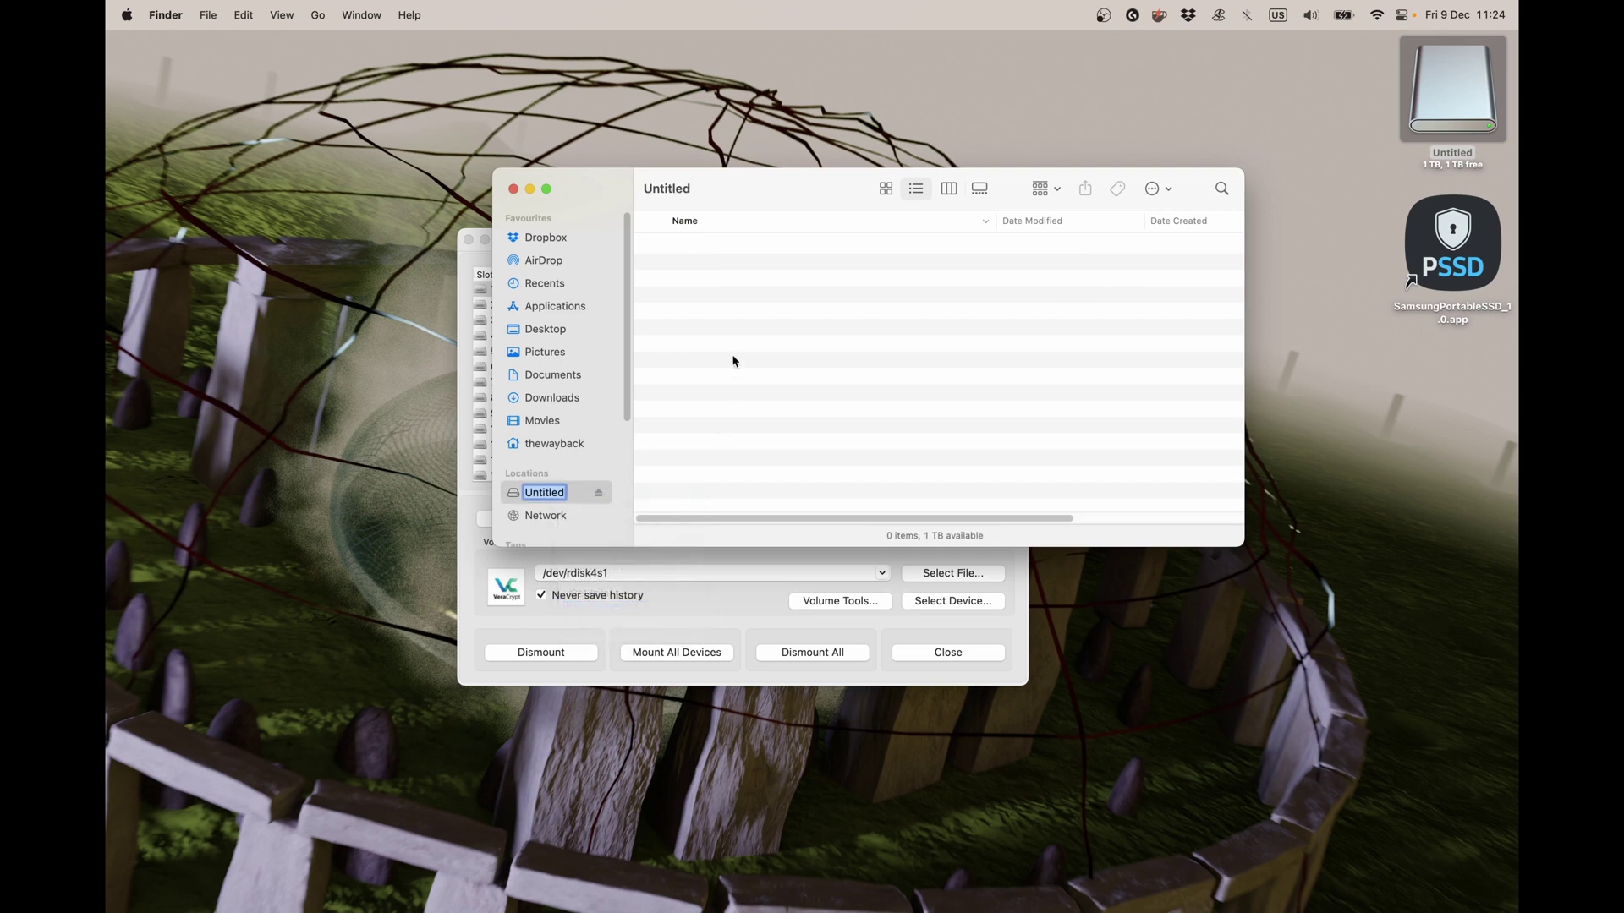
text(TWB-Archive)
key(Return)
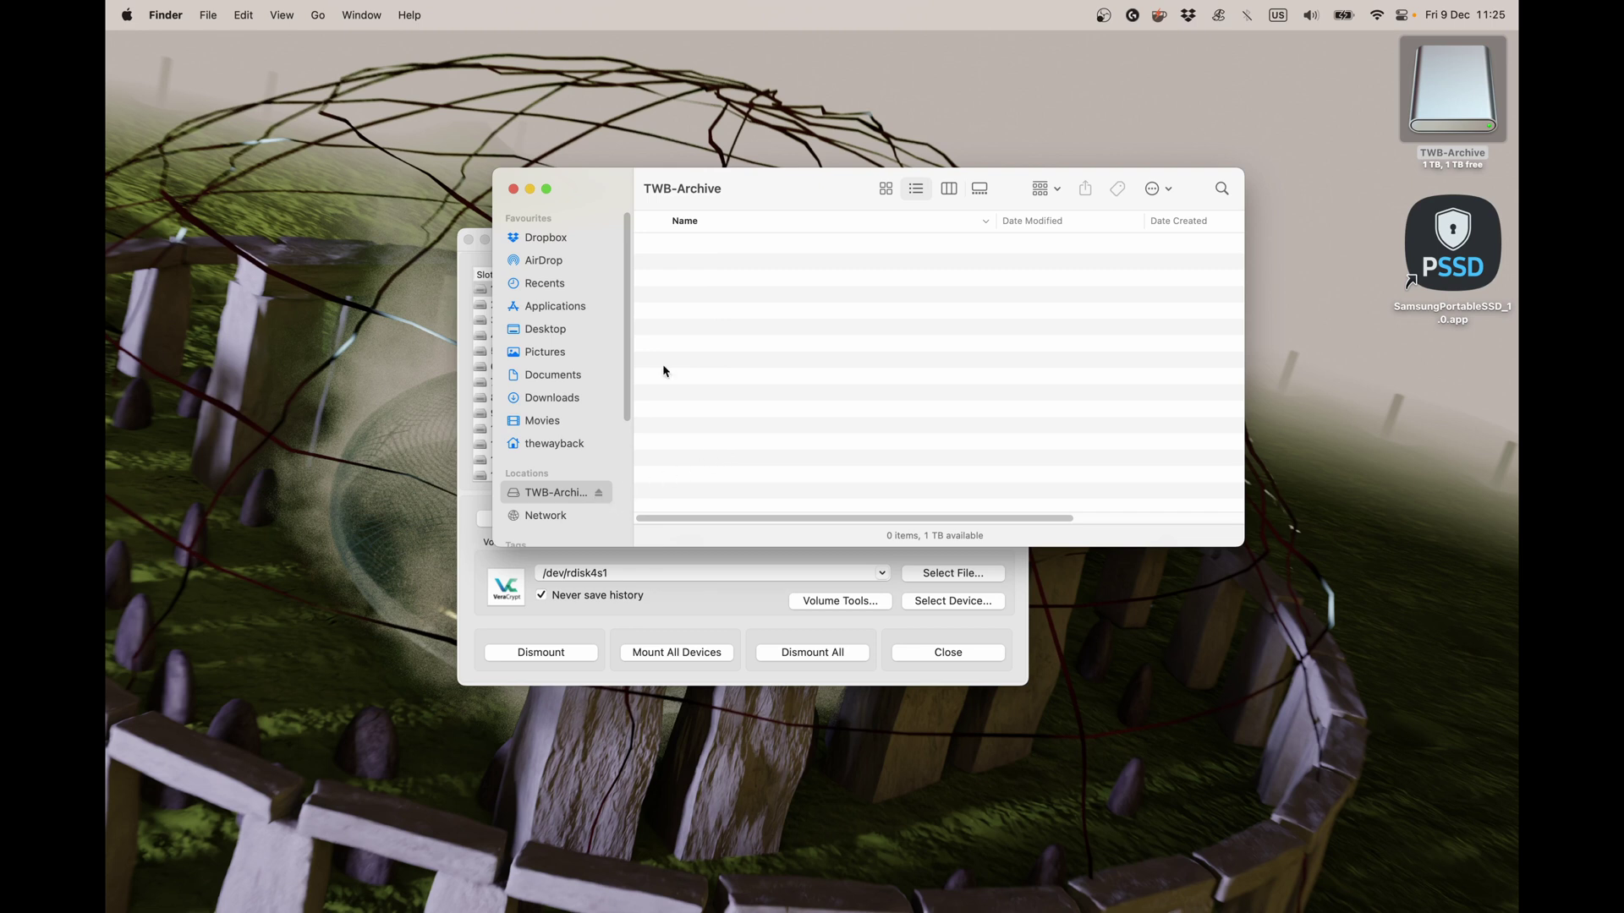
drag(725, 188, 473, 152)
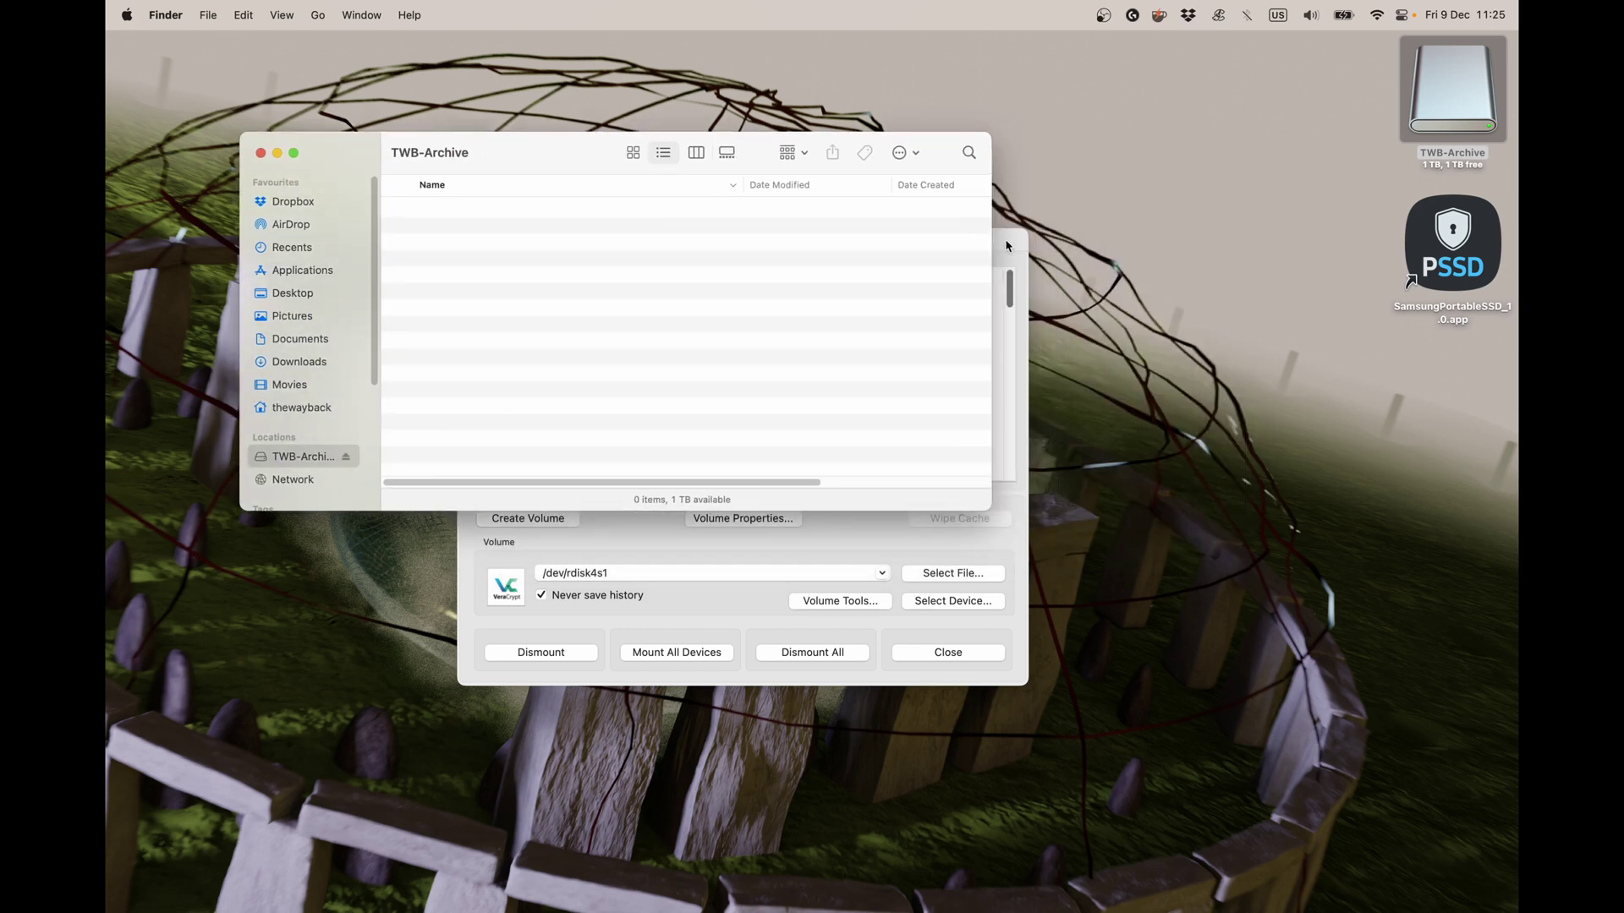
drag(1006, 246, 1128, 280)
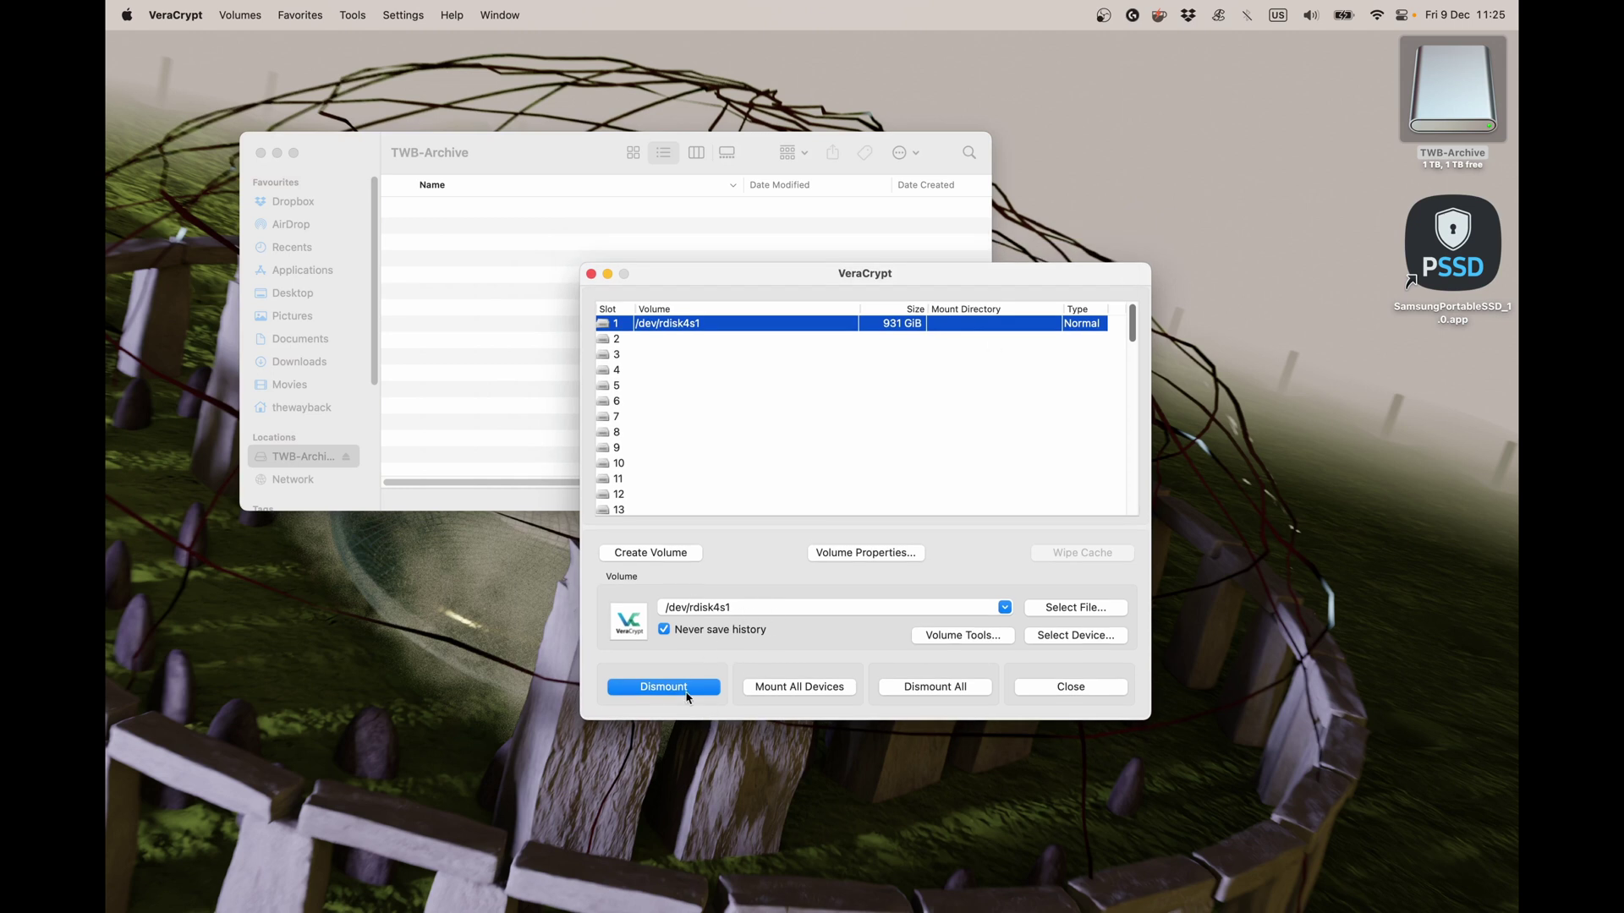
click(360, 420)
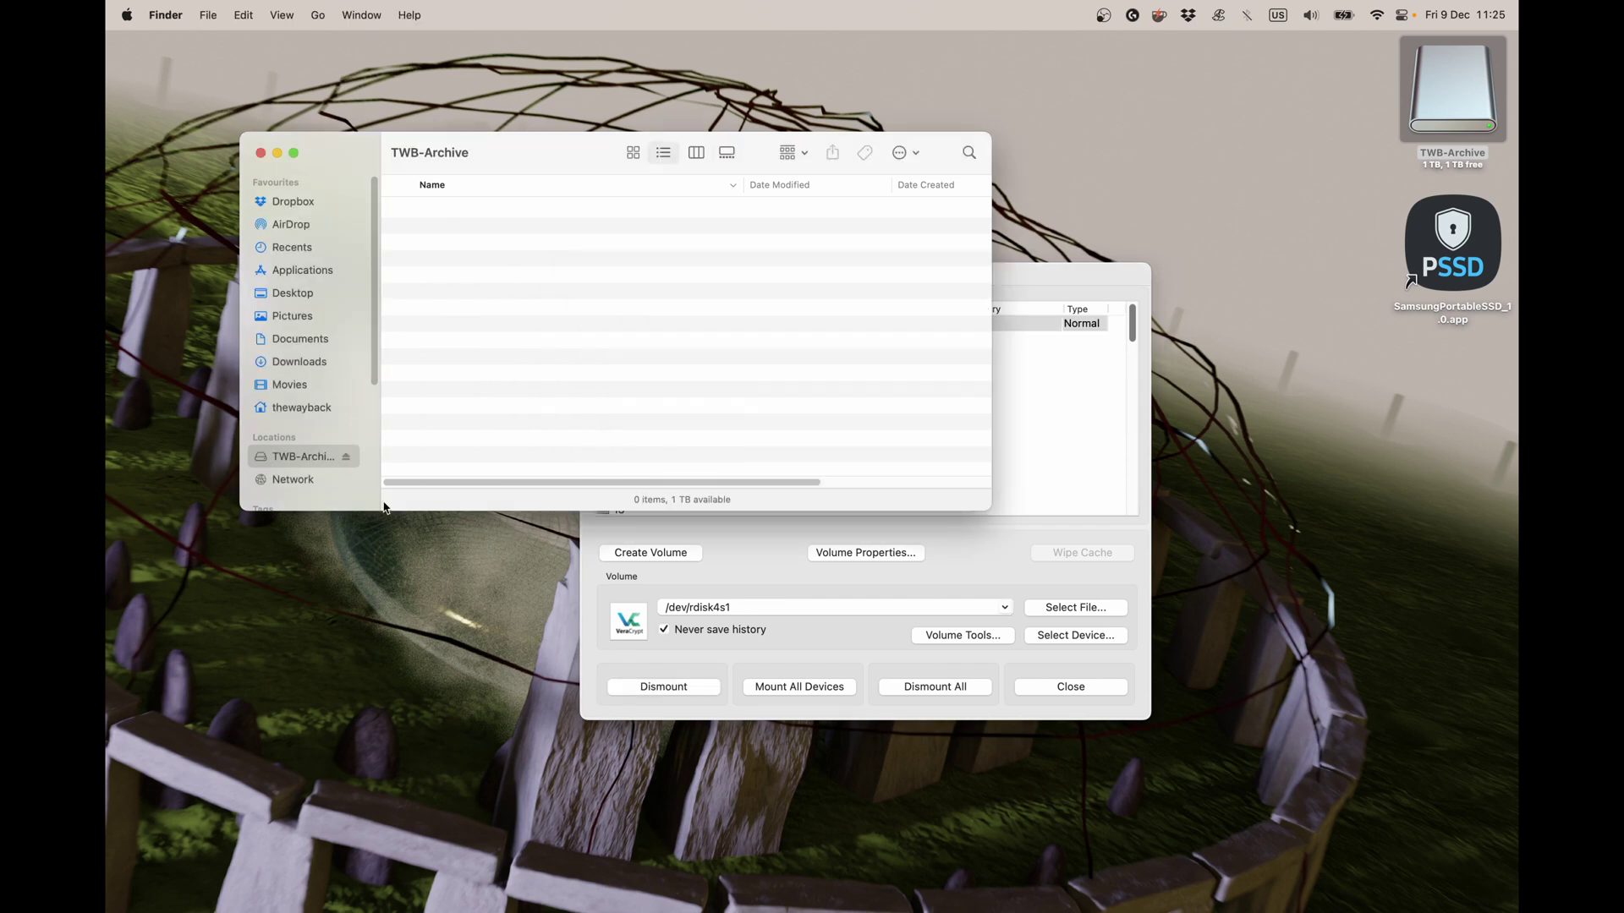